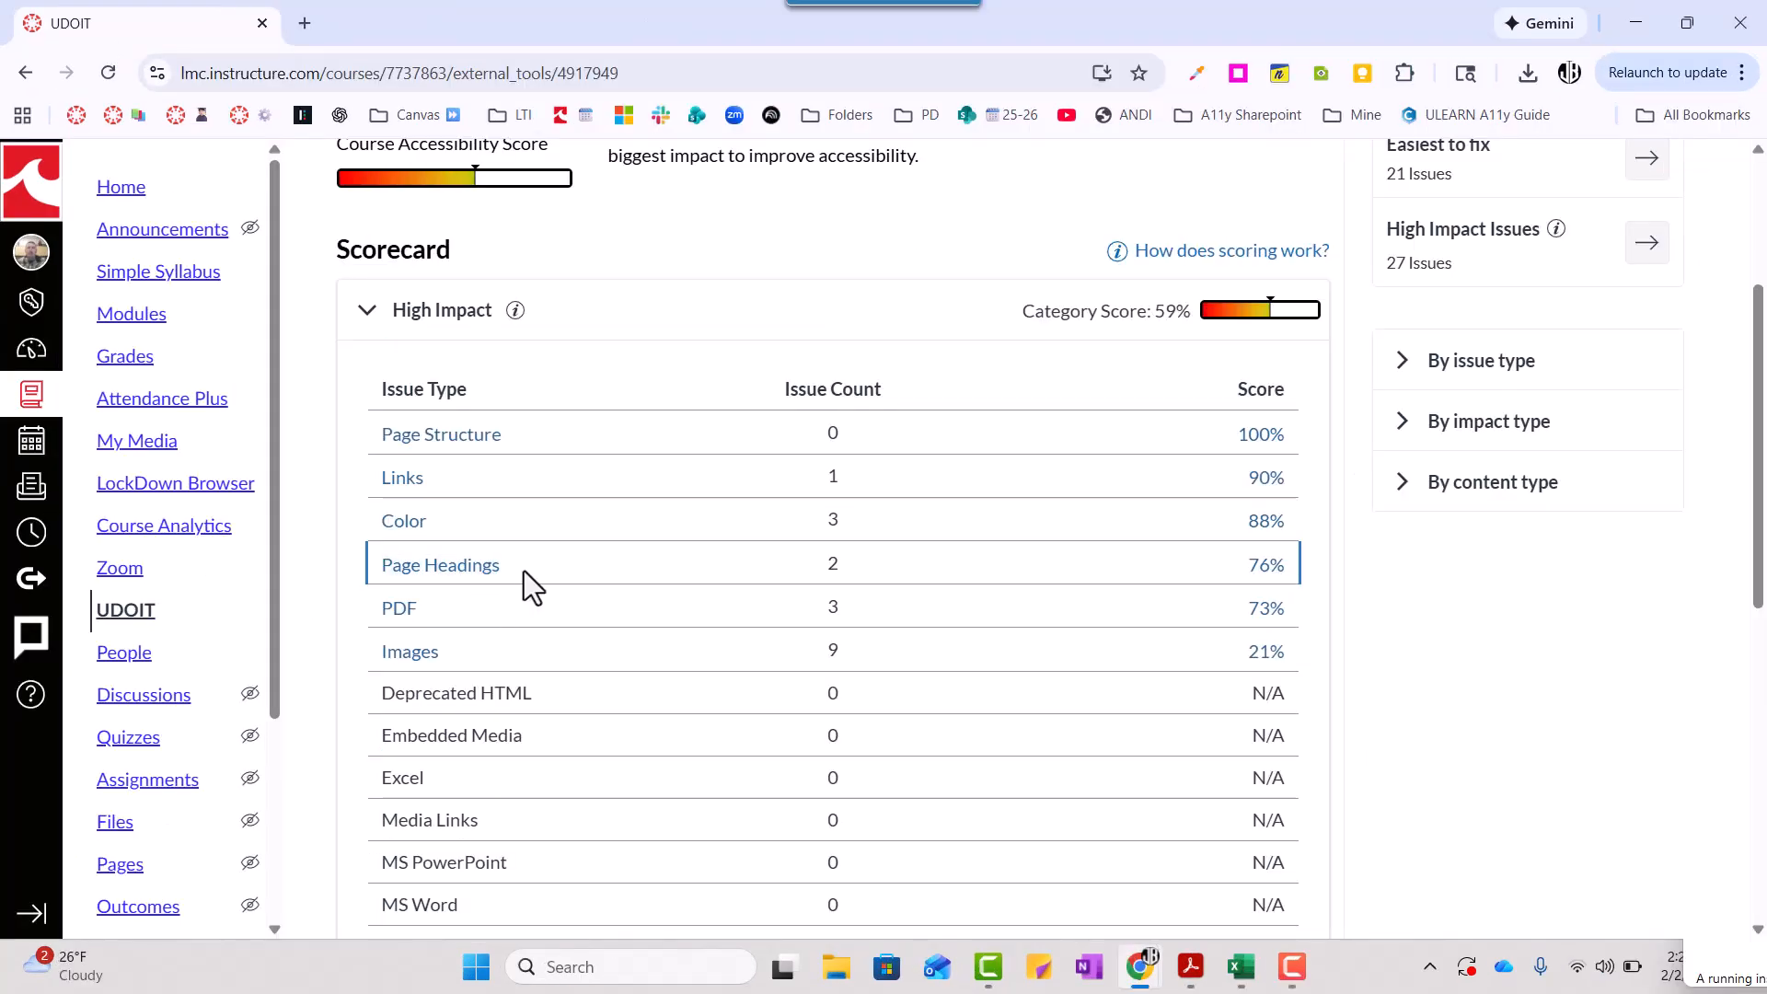
# - Look over the High Impact scorecard, switch to the UDOIT Error-Suggestion Breakdown workbook in Excel, and review each issue on the Structure sheet
pyautogui.scroll(-2, 578, 567)
pyautogui.scroll(-2, 578, 567)
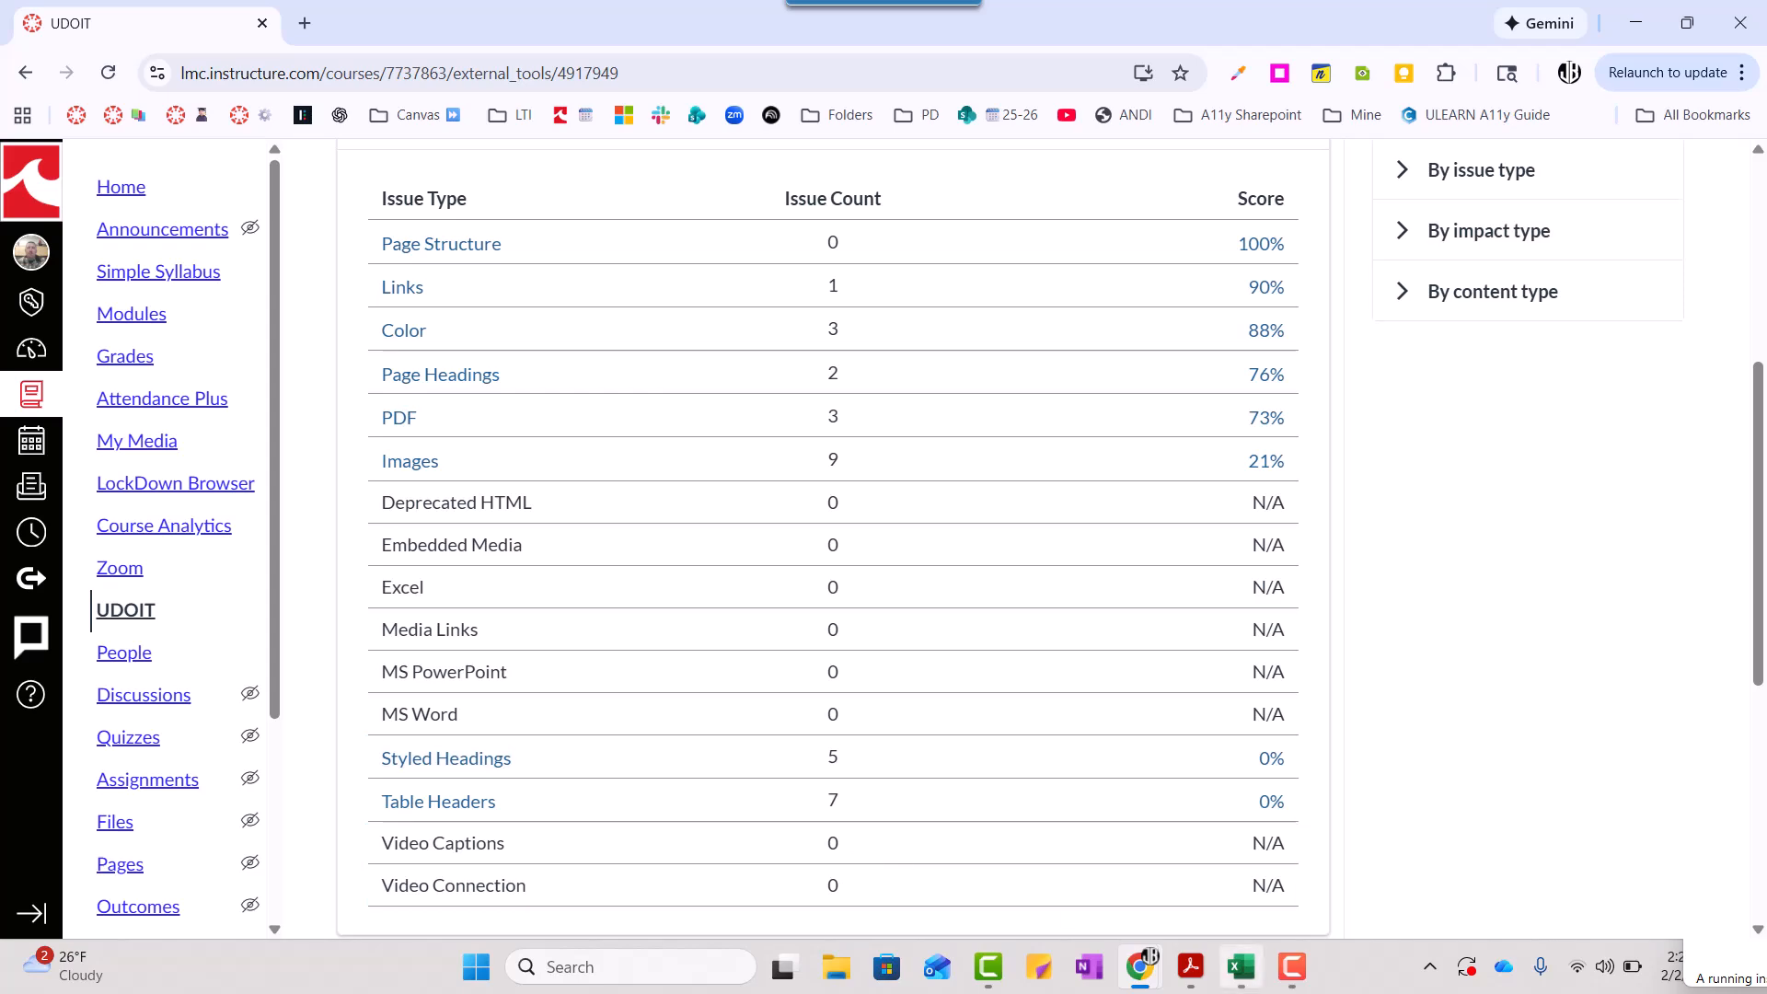
pyautogui.click(1240, 968)
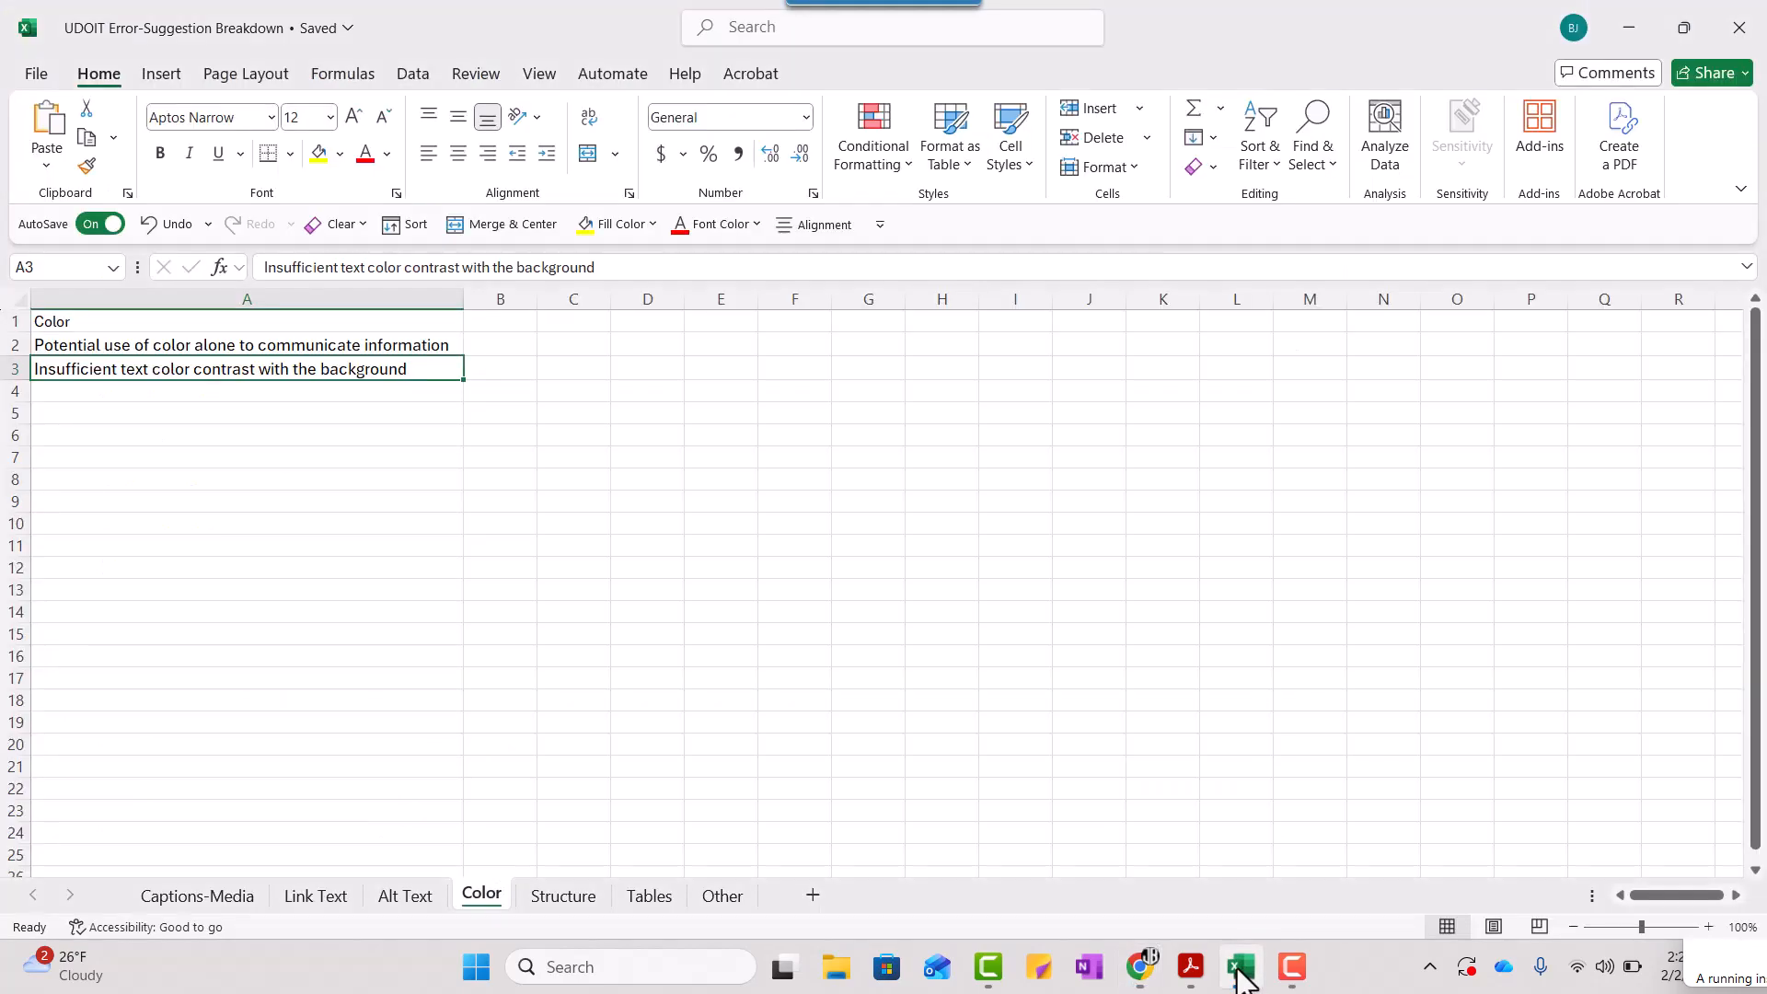
pyautogui.click(564, 900)
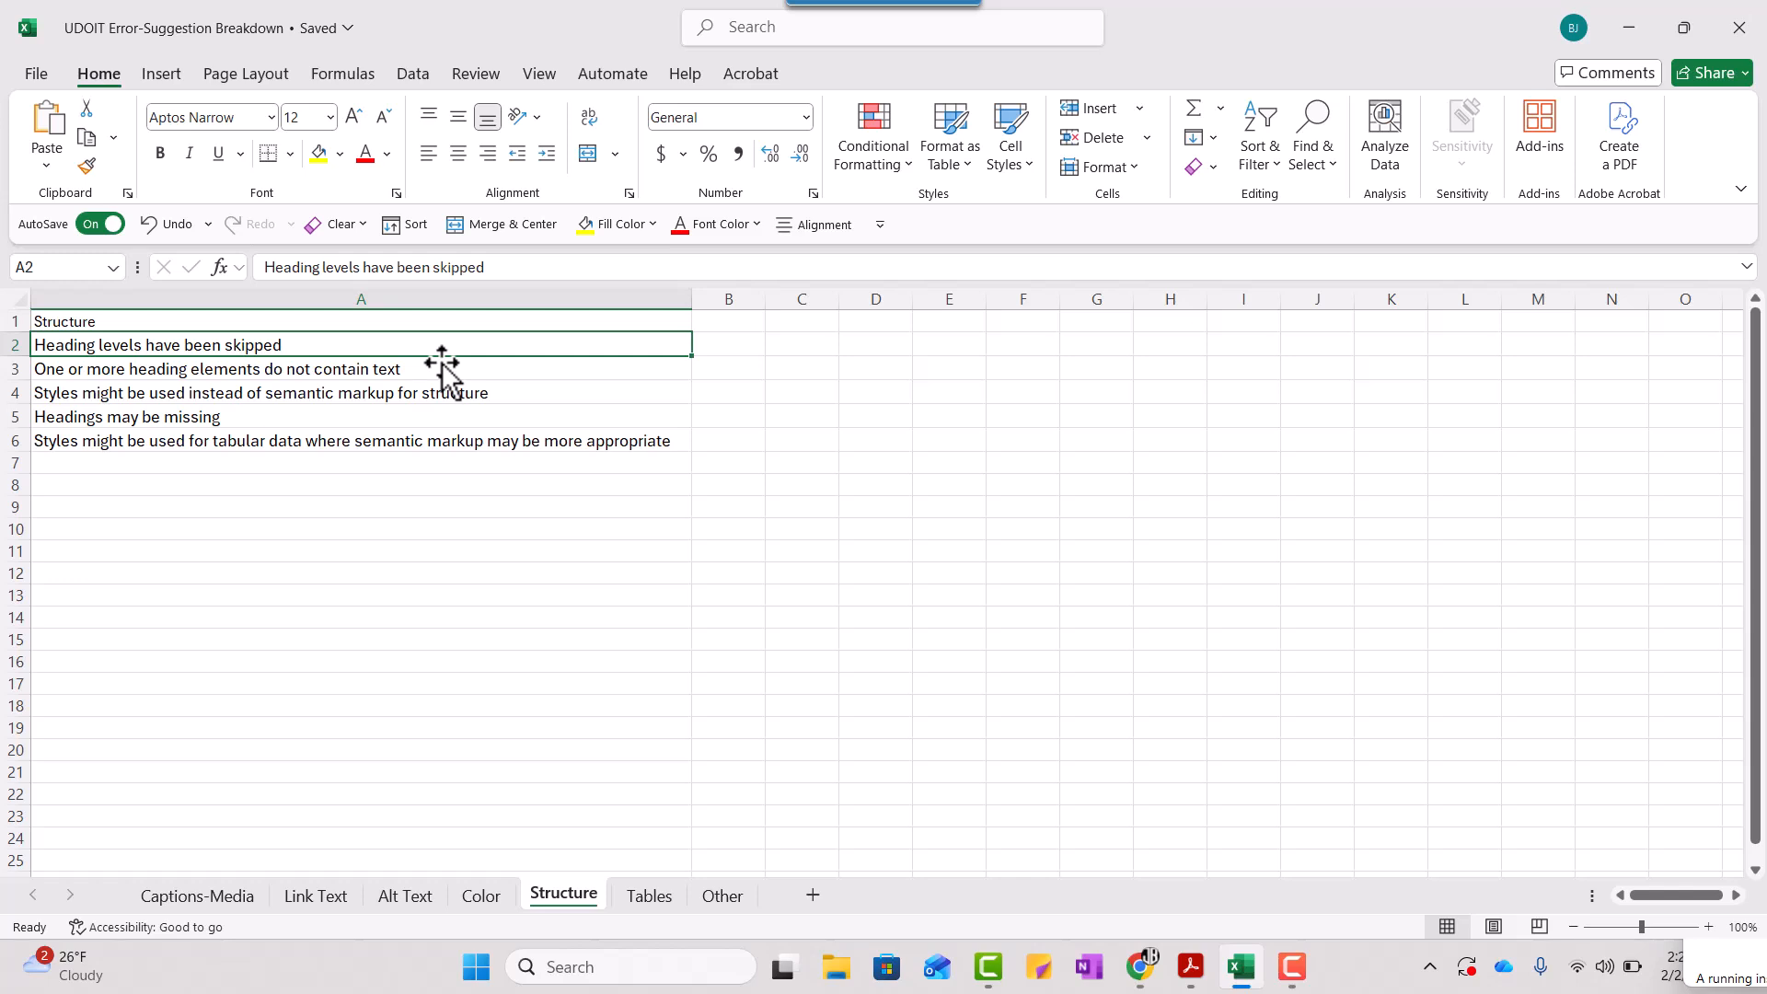
pyautogui.press('Down')
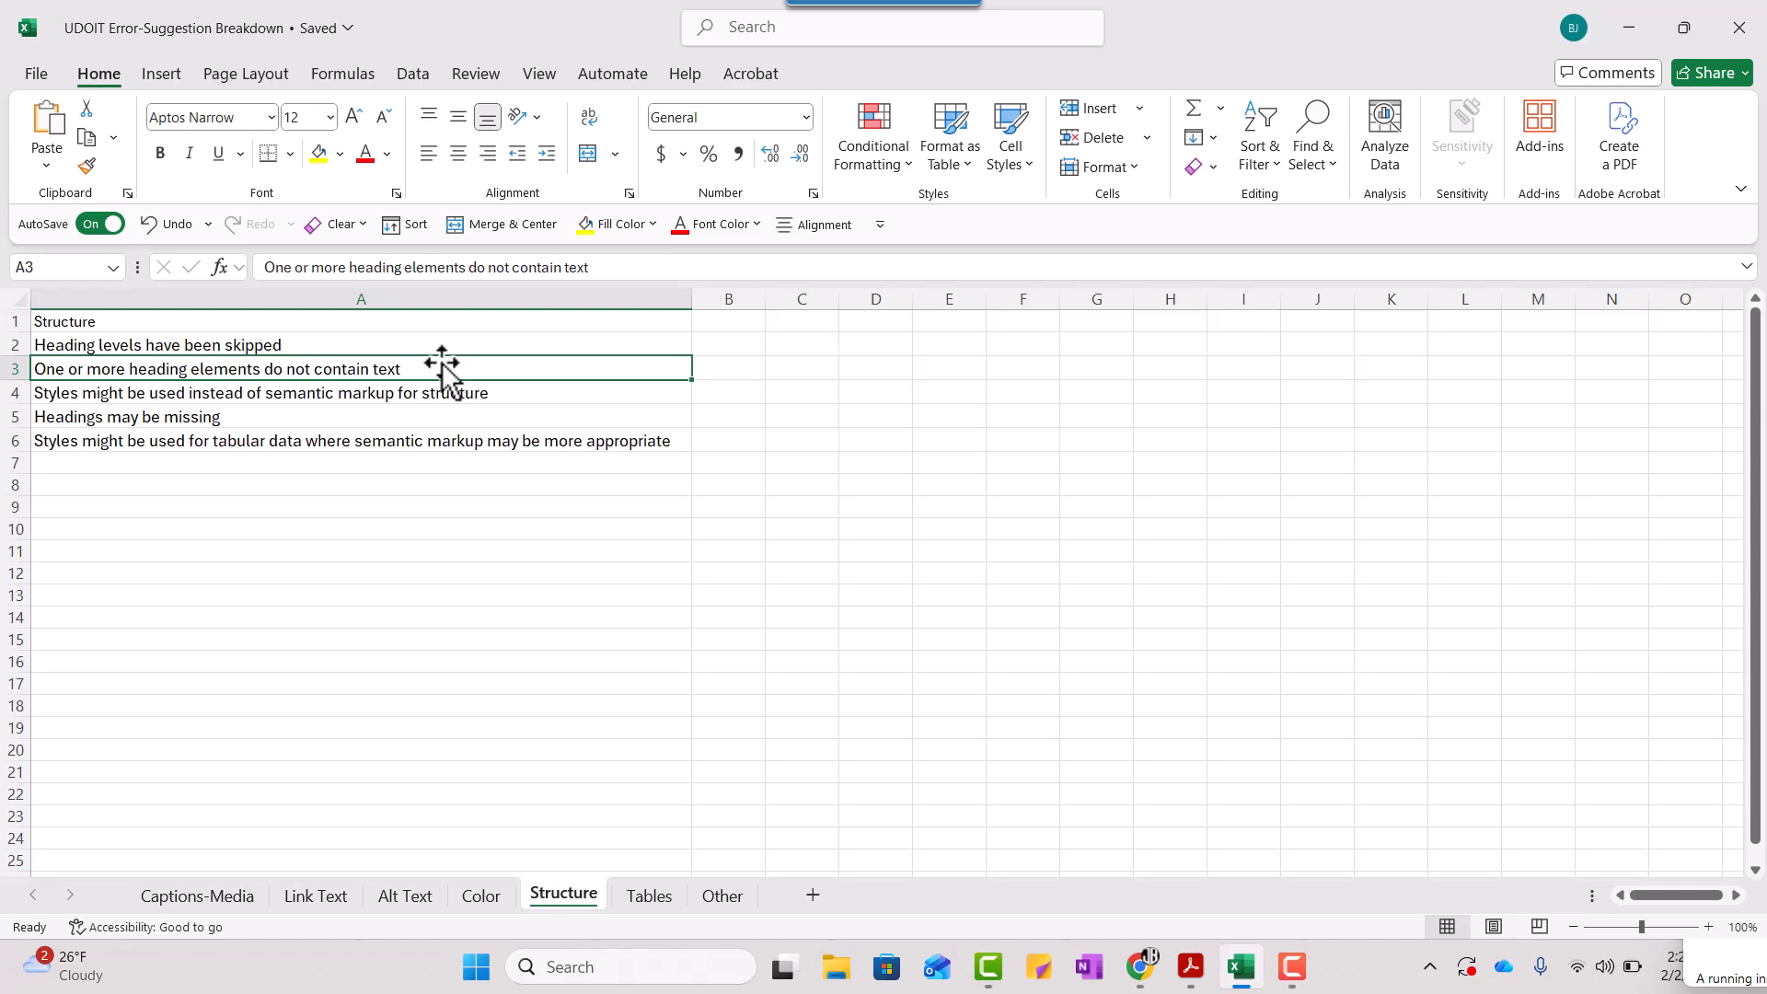
pyautogui.press('Down')
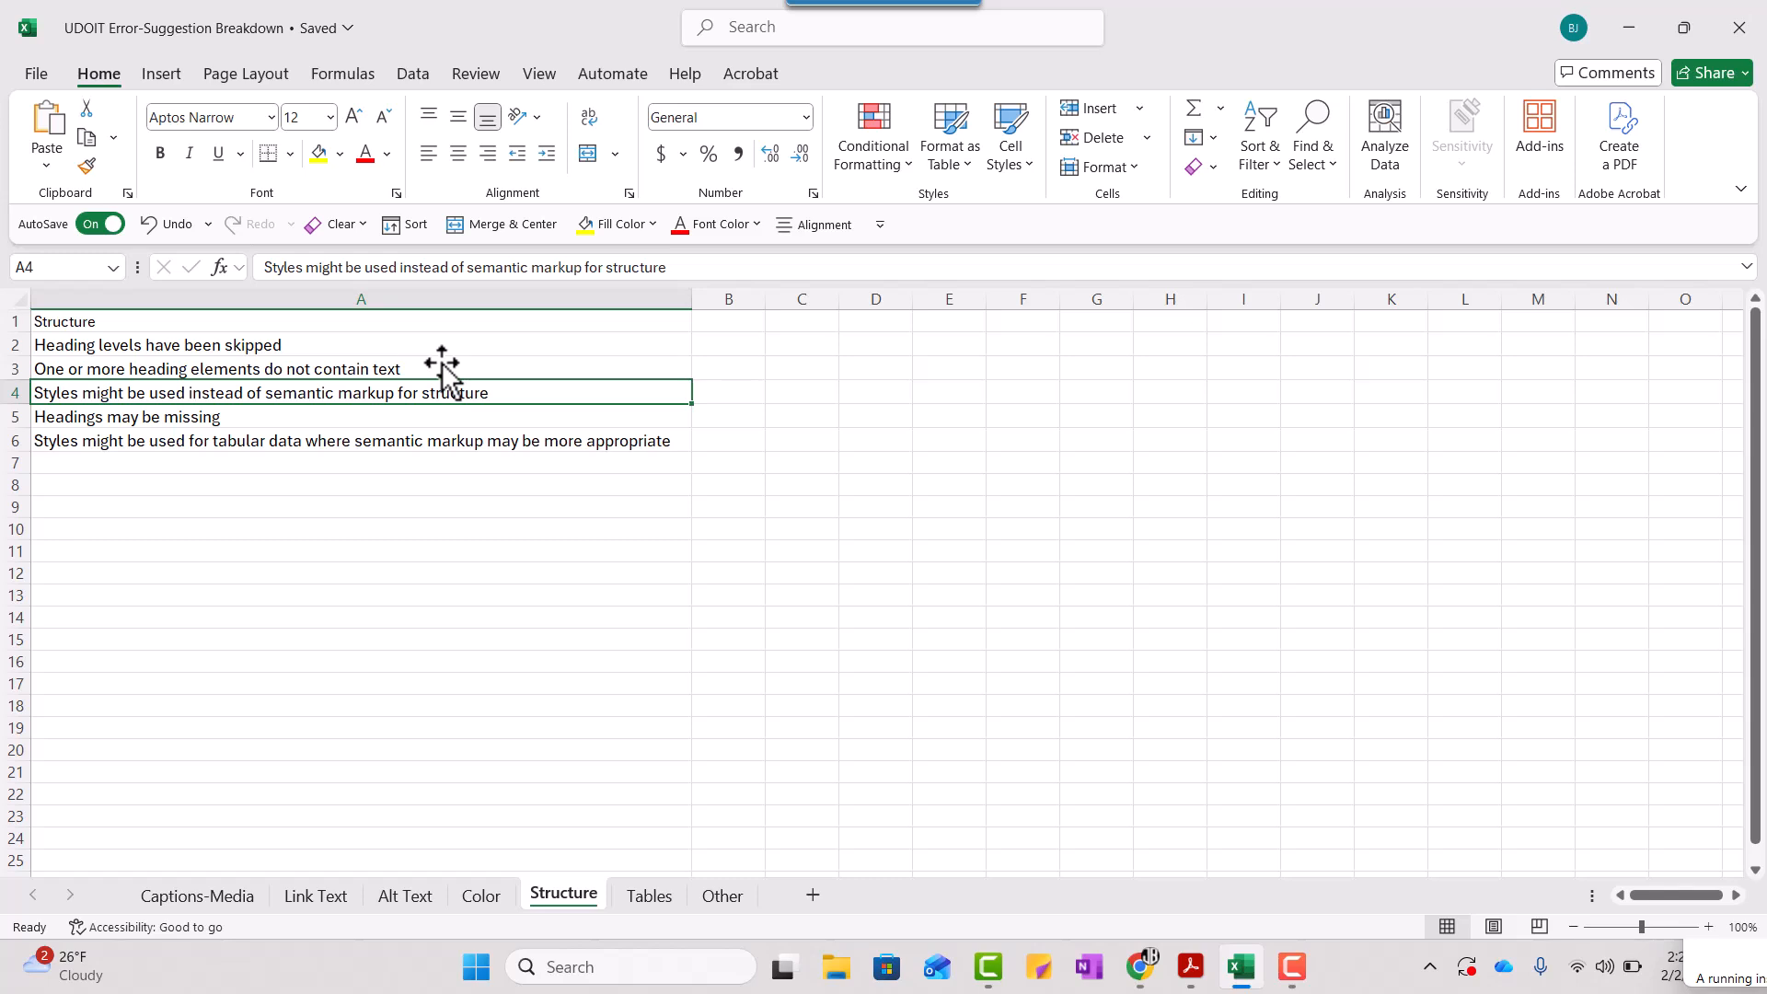
pyautogui.press('Down')
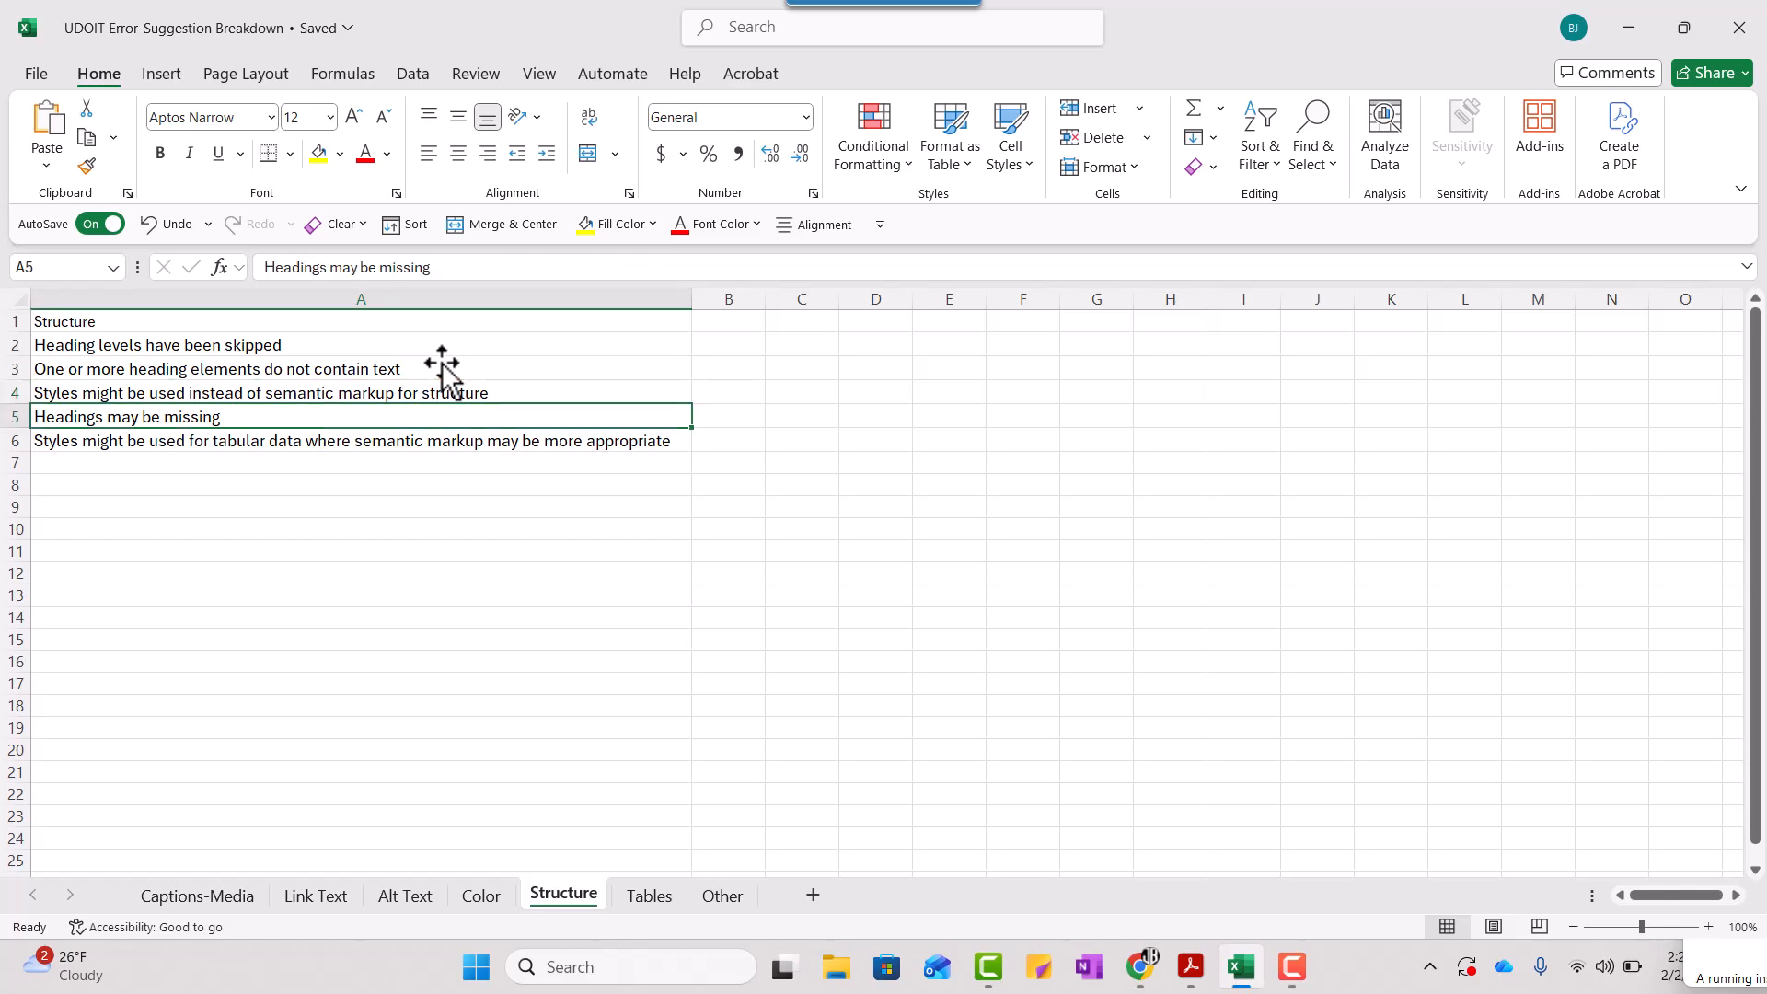
pyautogui.press('Down')
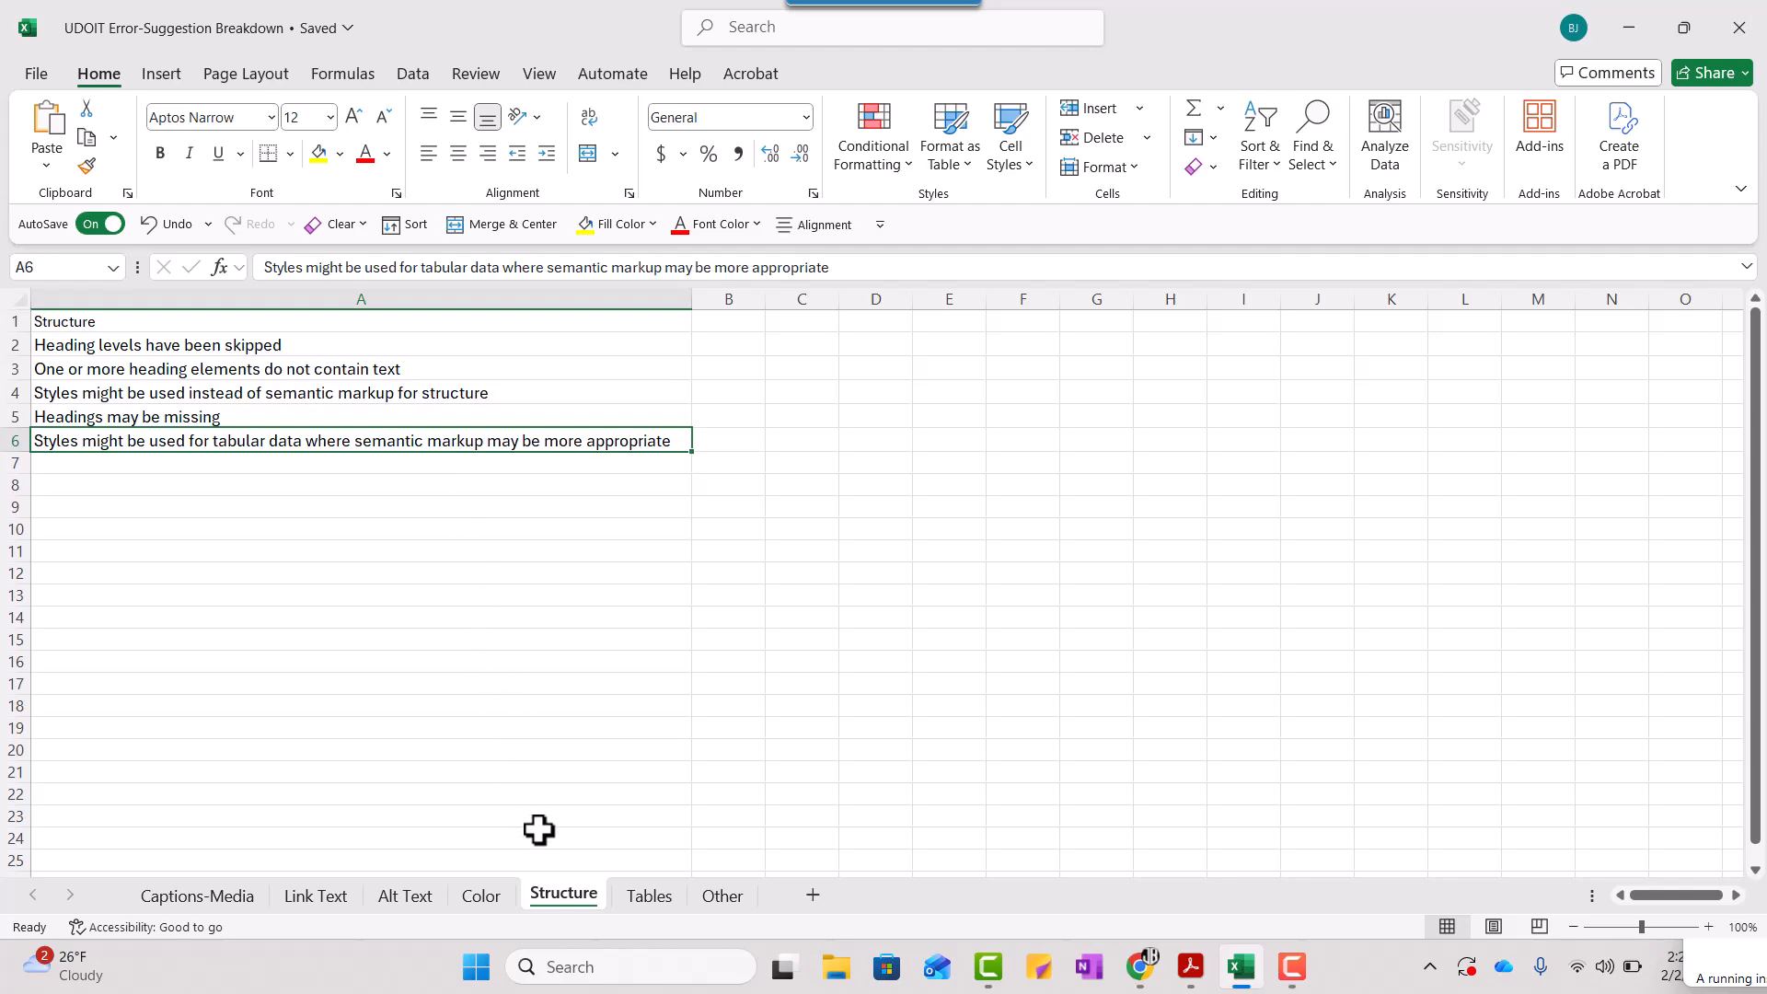
# - Switch back to UDOIT in Chrome, list the Page Headings issues, and open the first one for review
pyautogui.click(1141, 964)
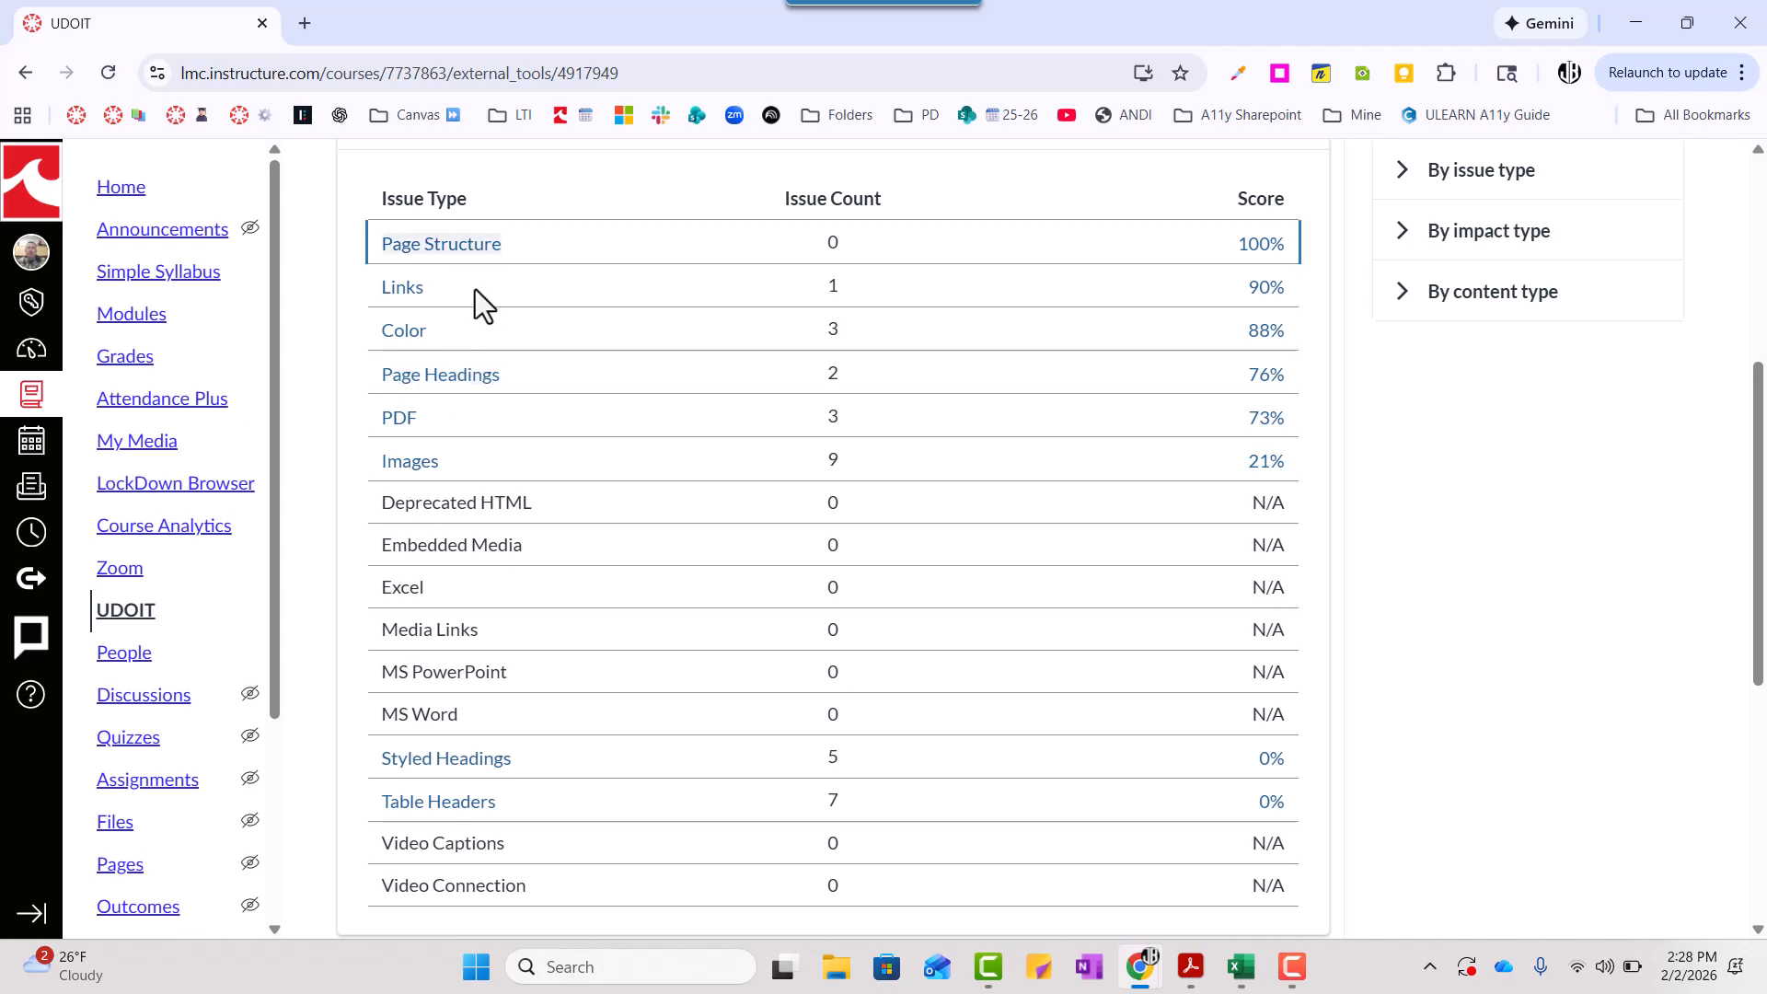
pyautogui.click(468, 379)
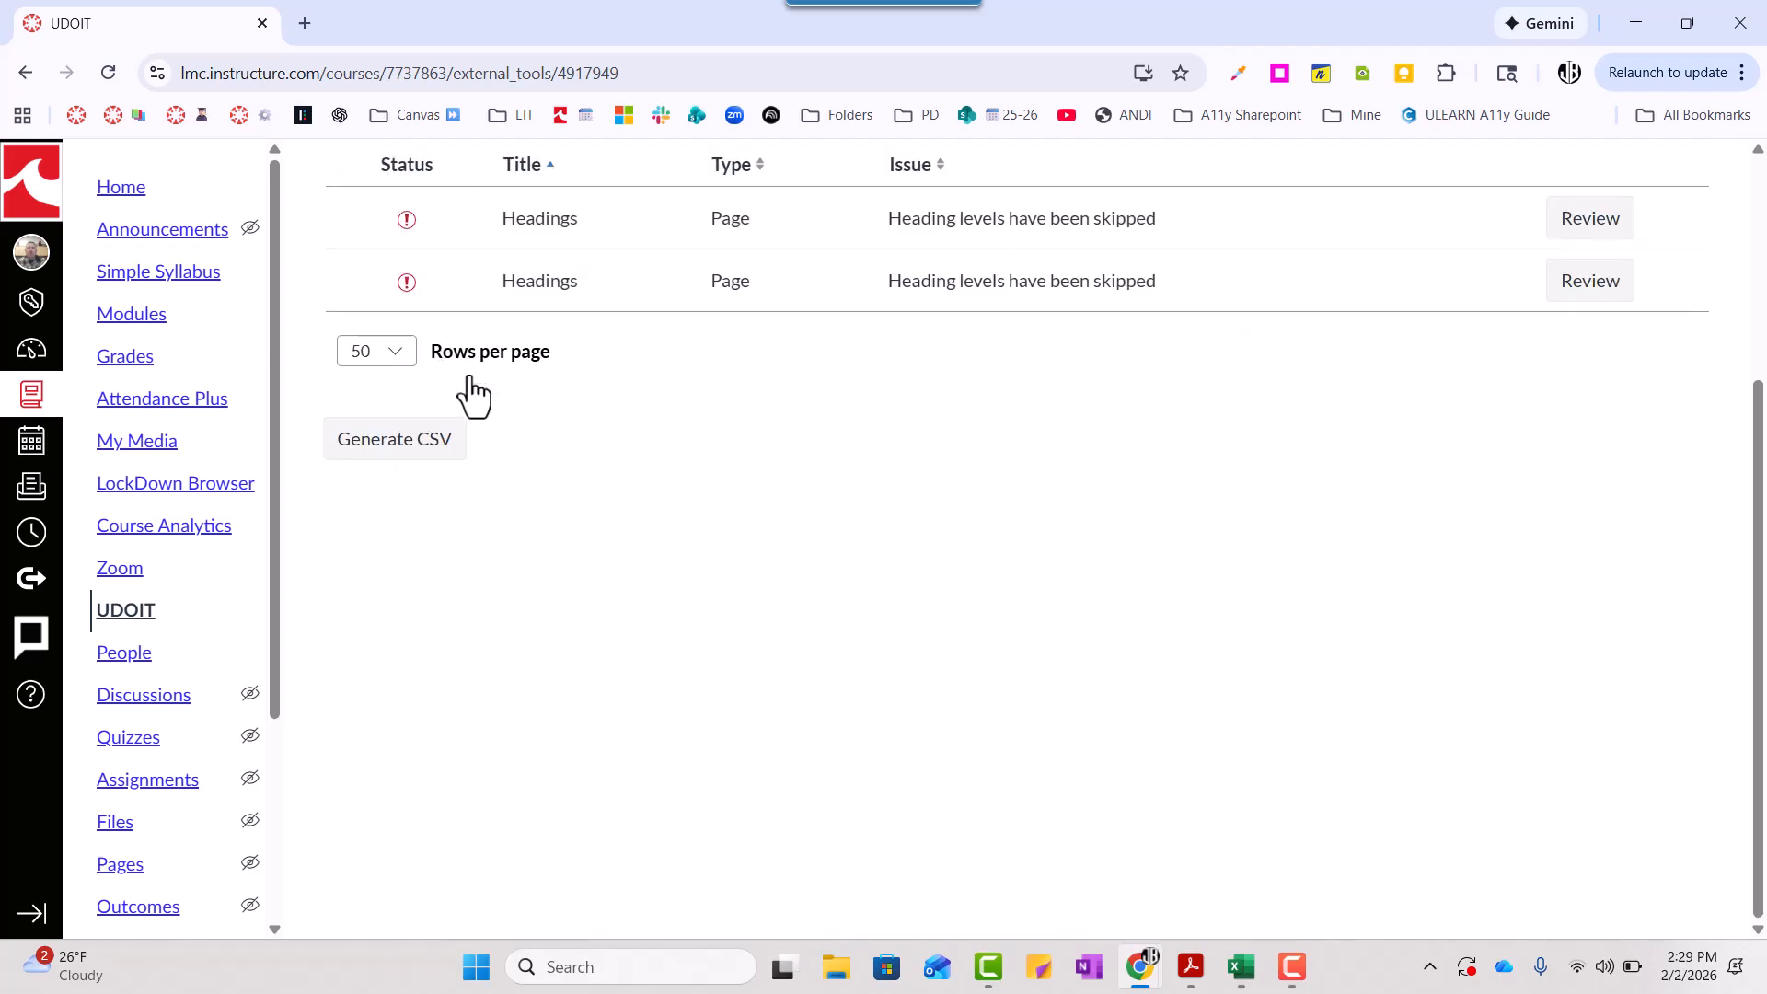
pyautogui.scroll(1, 705, 361)
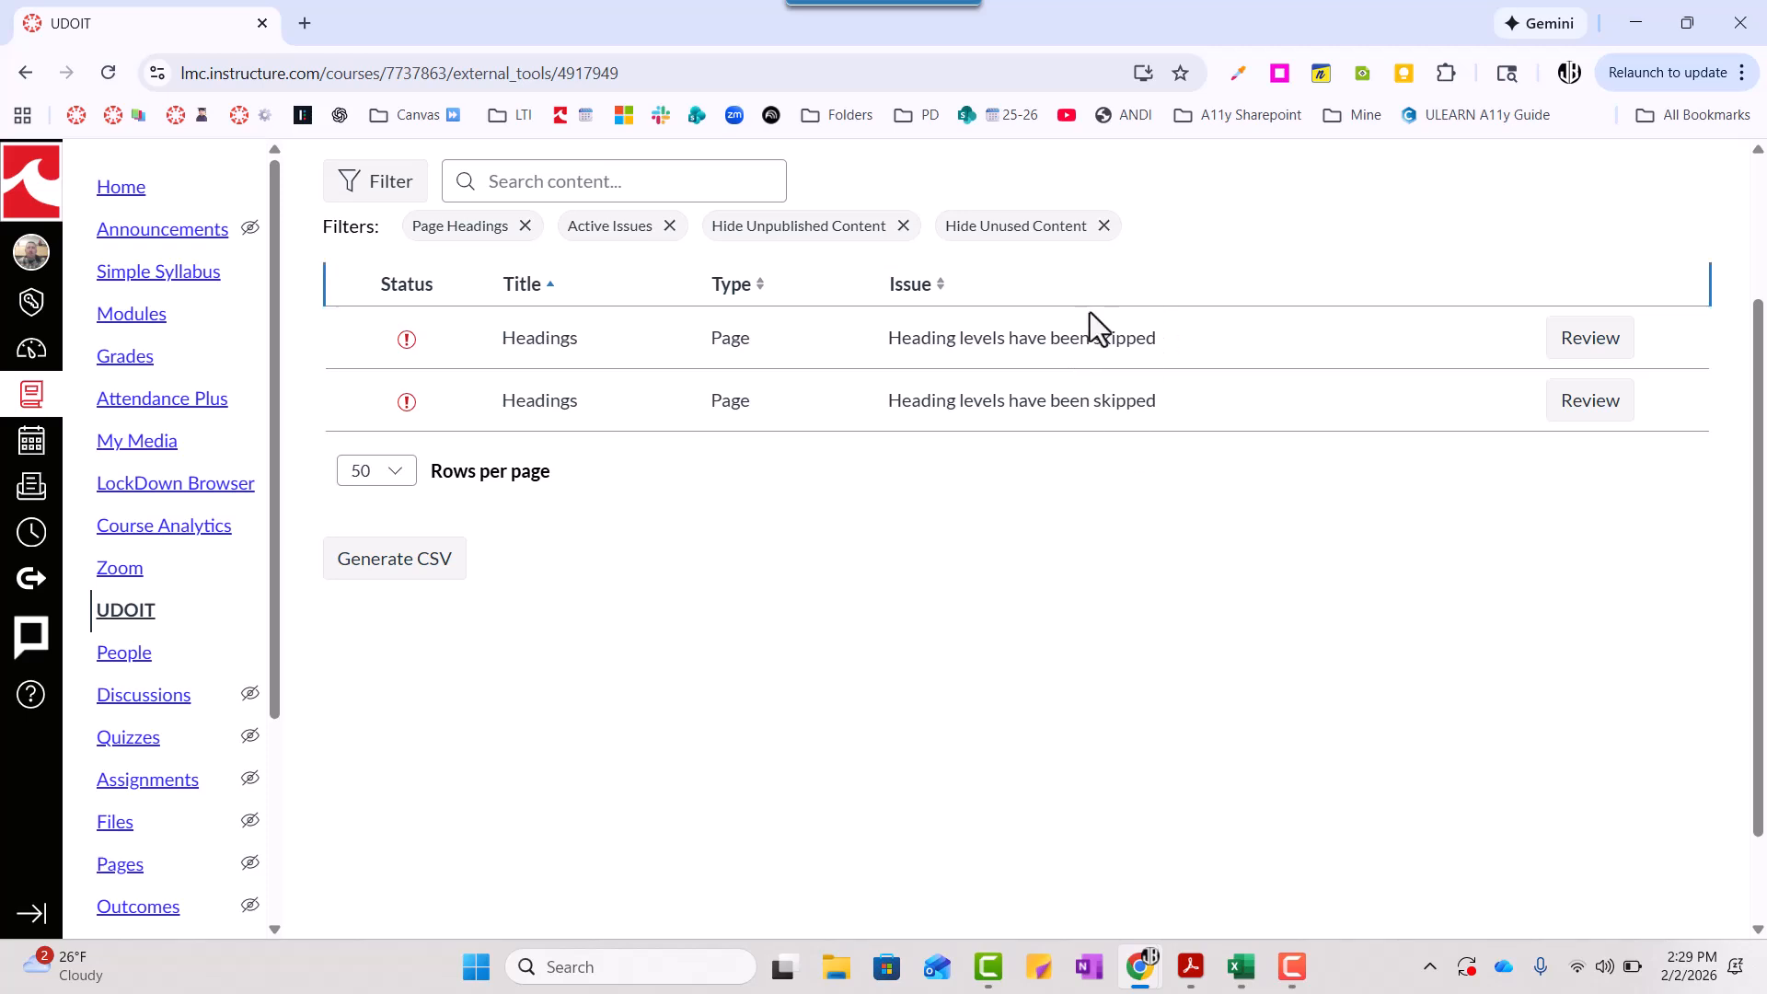
pyautogui.click(1579, 349)
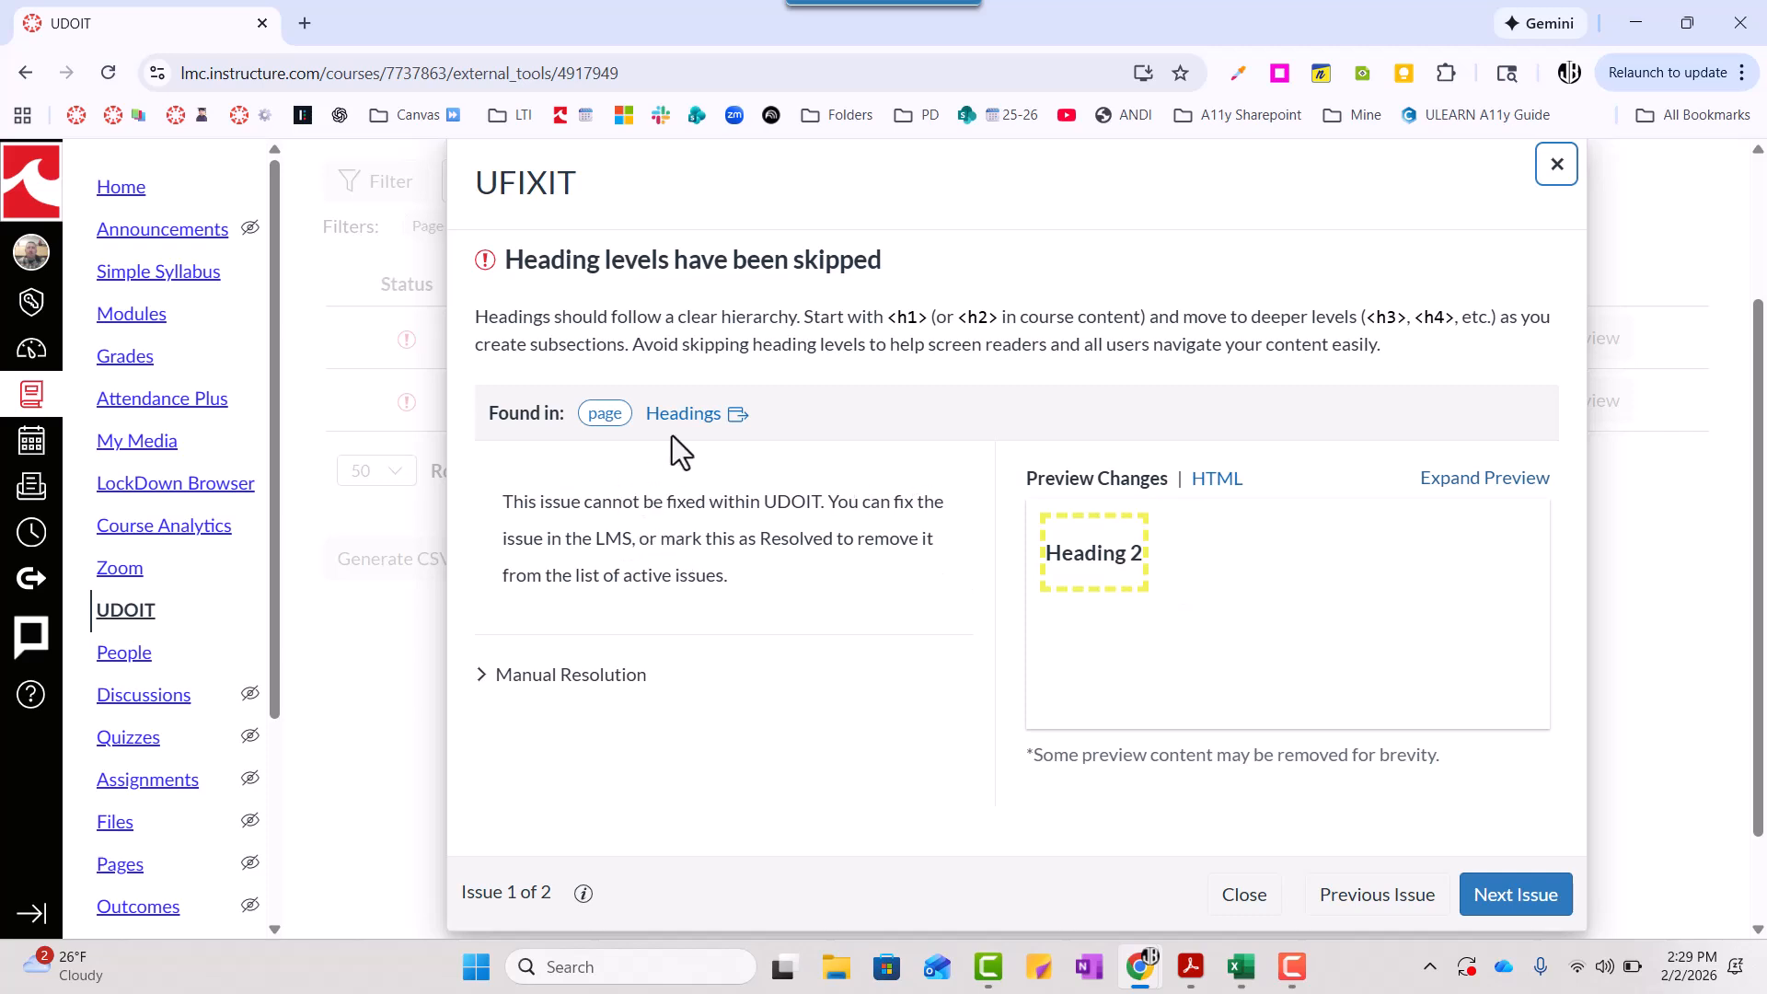
# - Open the Headings page linked from the issue and put it into edit mode
pyautogui.click(686, 414)
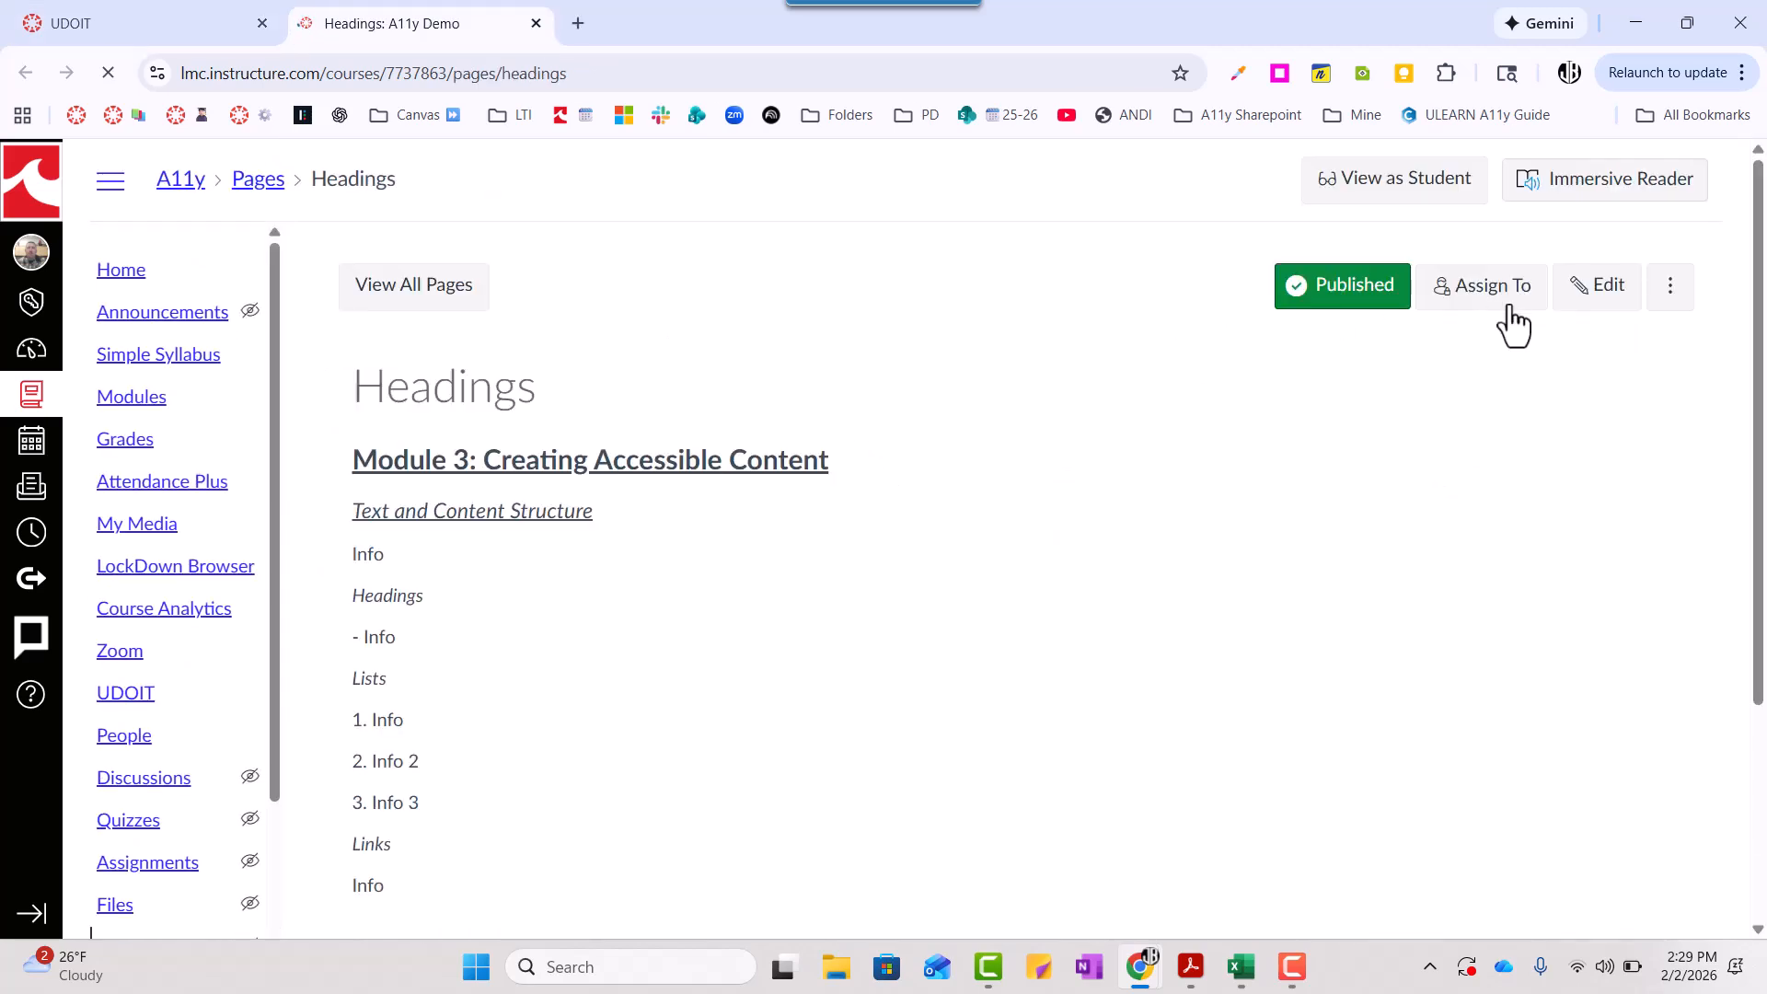
pyautogui.click(1604, 307)
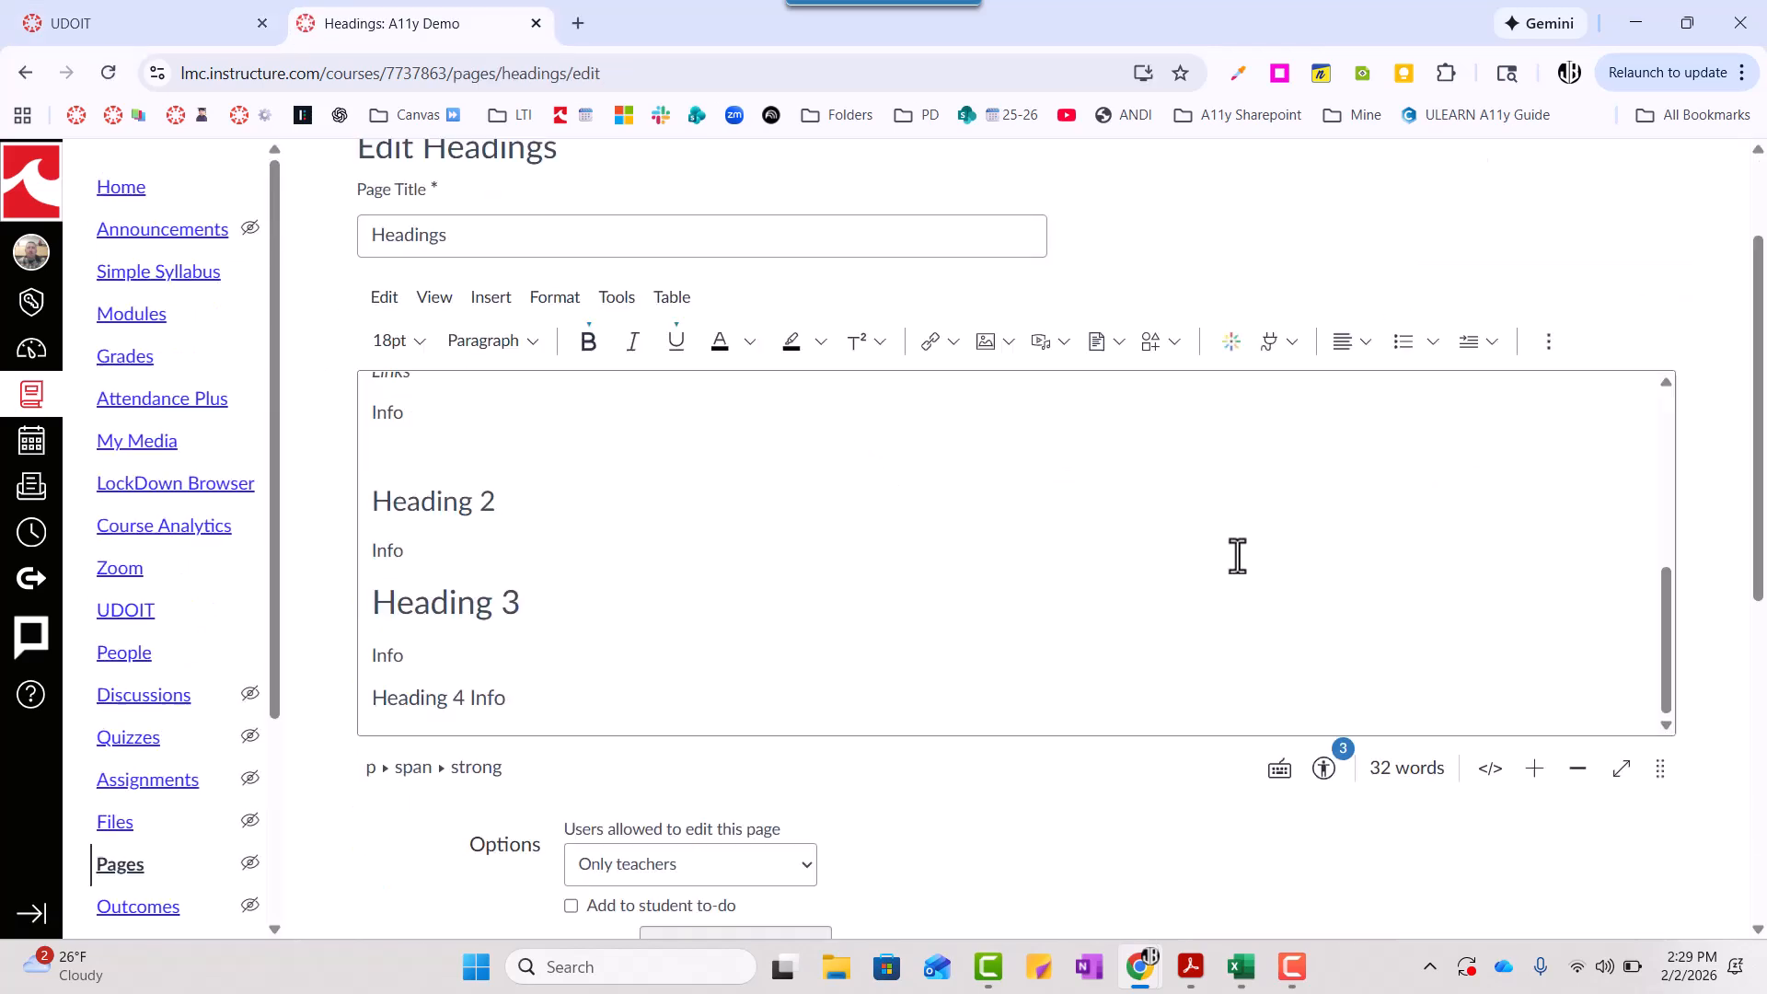
pyautogui.click(168, 25)
pyautogui.click(369, 37)
# - Check the block style applied to the "Heading 2" line and the heading styles available for it
pyautogui.click(431, 502)
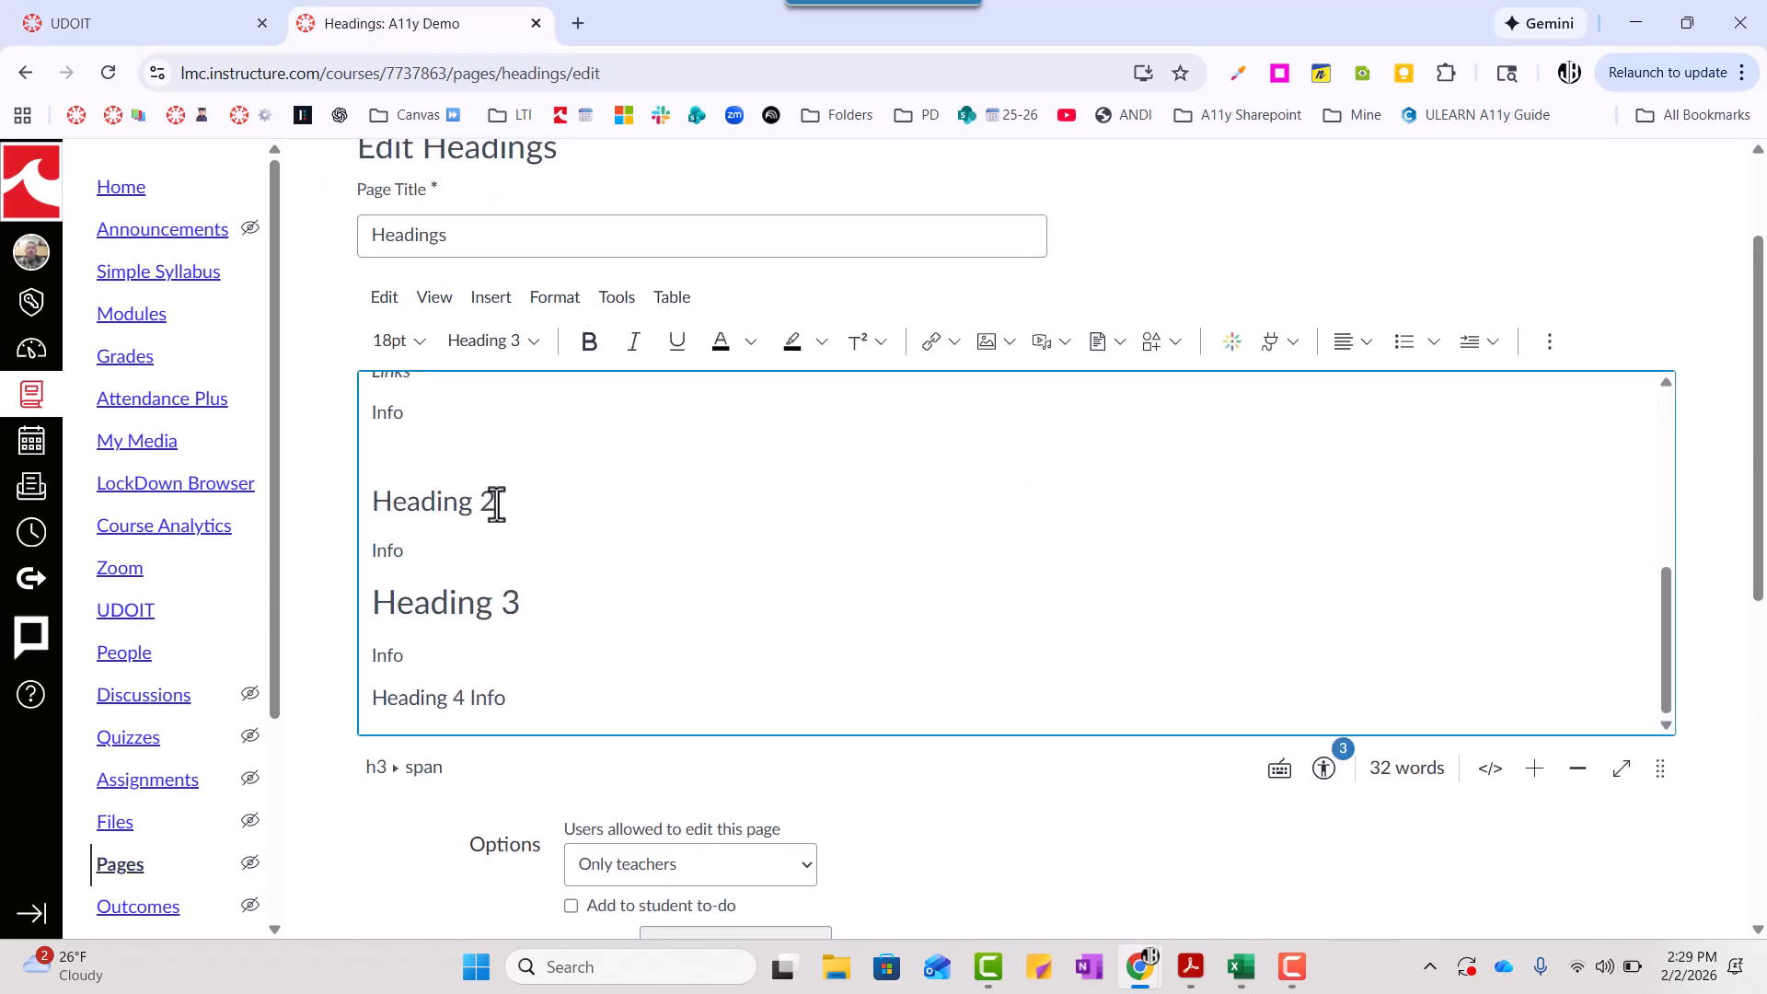
pyautogui.scroll(1, 509, 449)
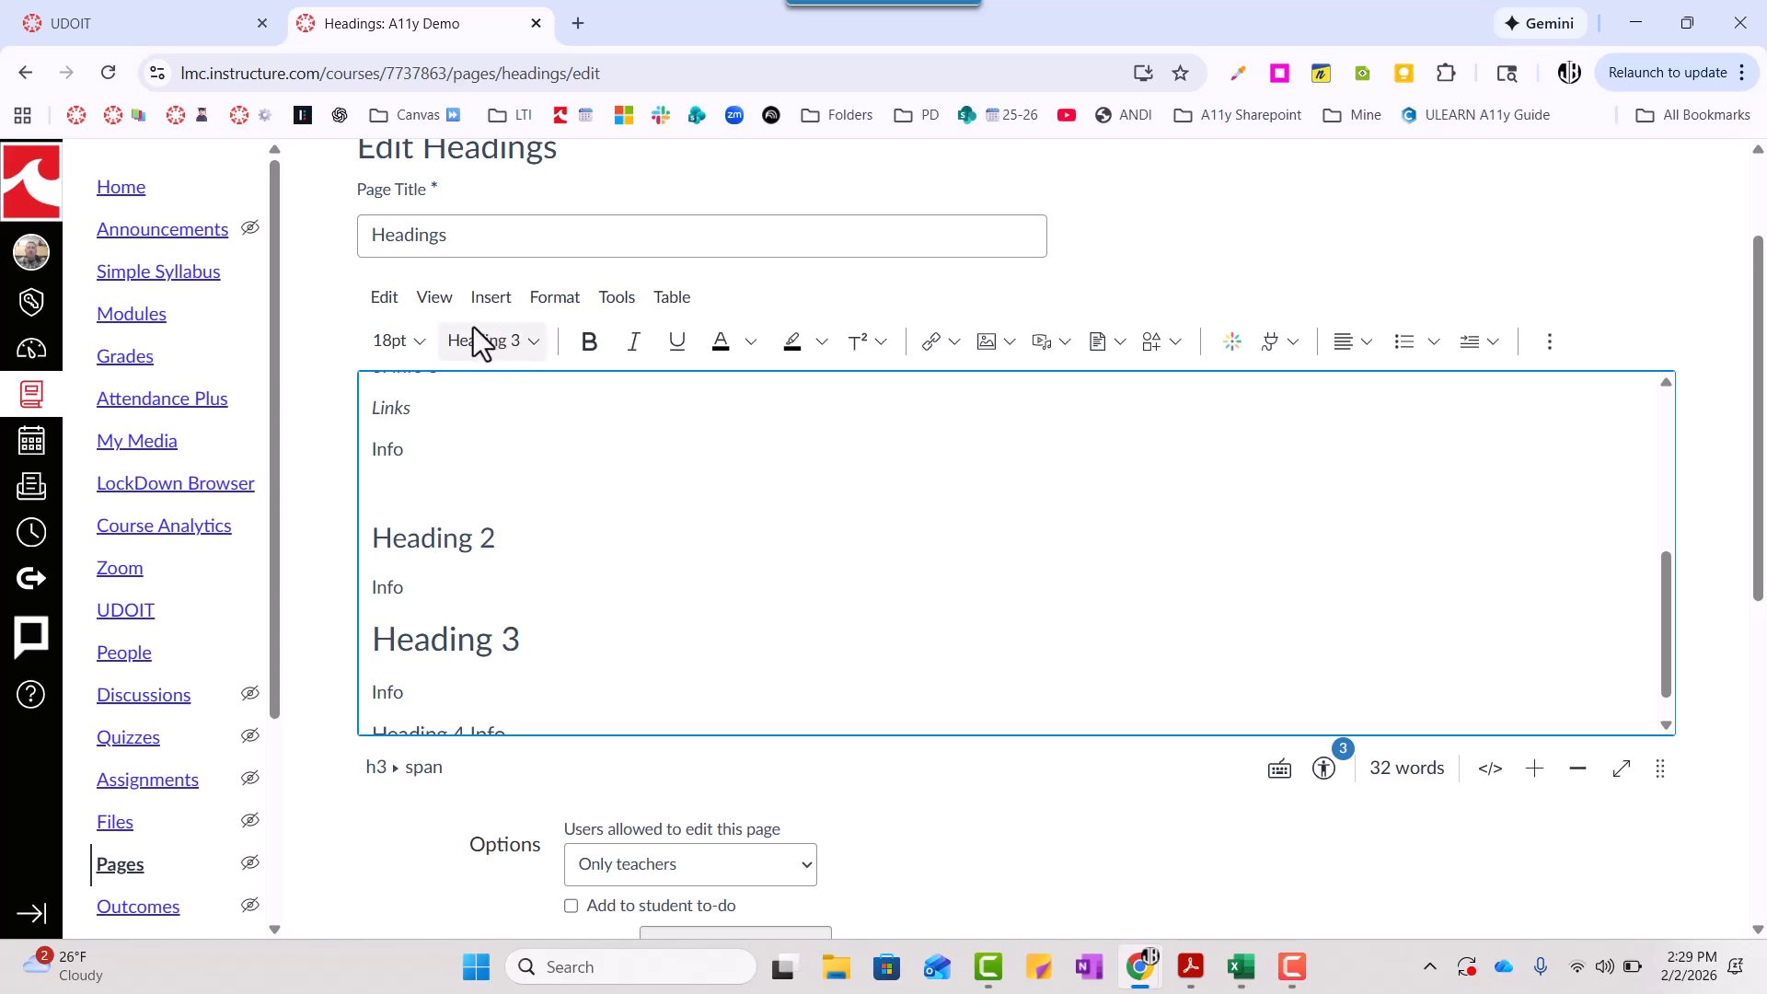
pyautogui.click(535, 341)
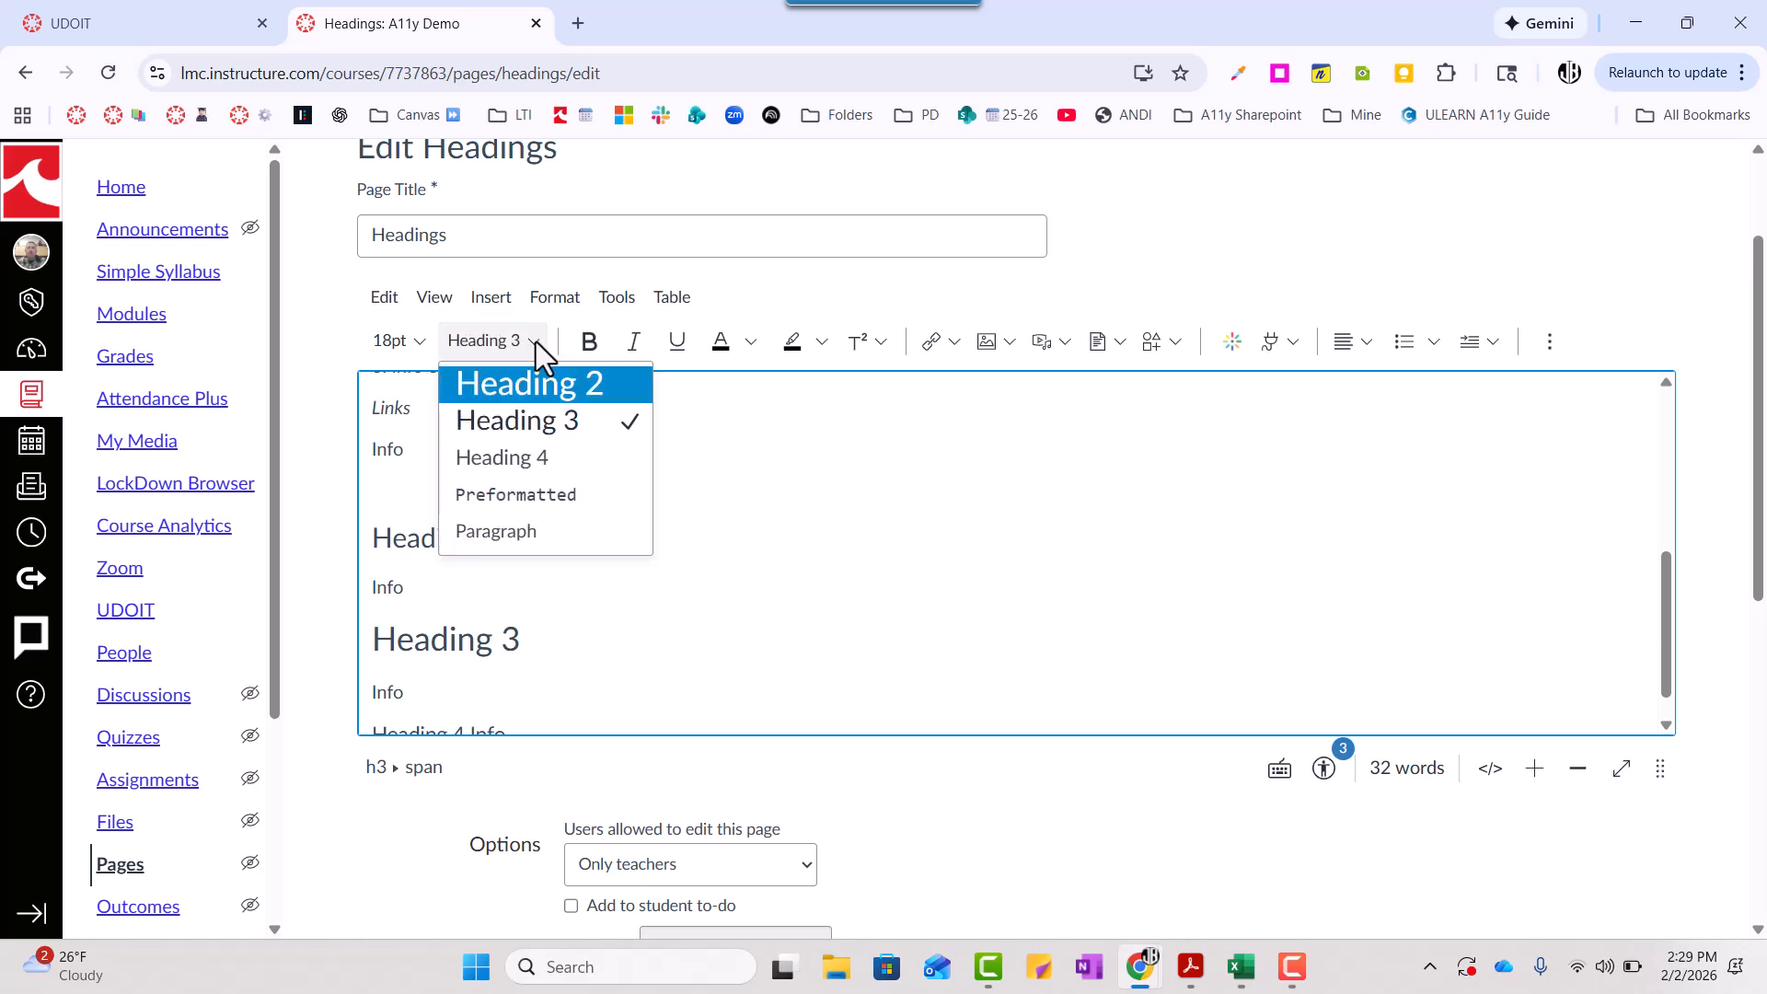
pyautogui.click(536, 341)
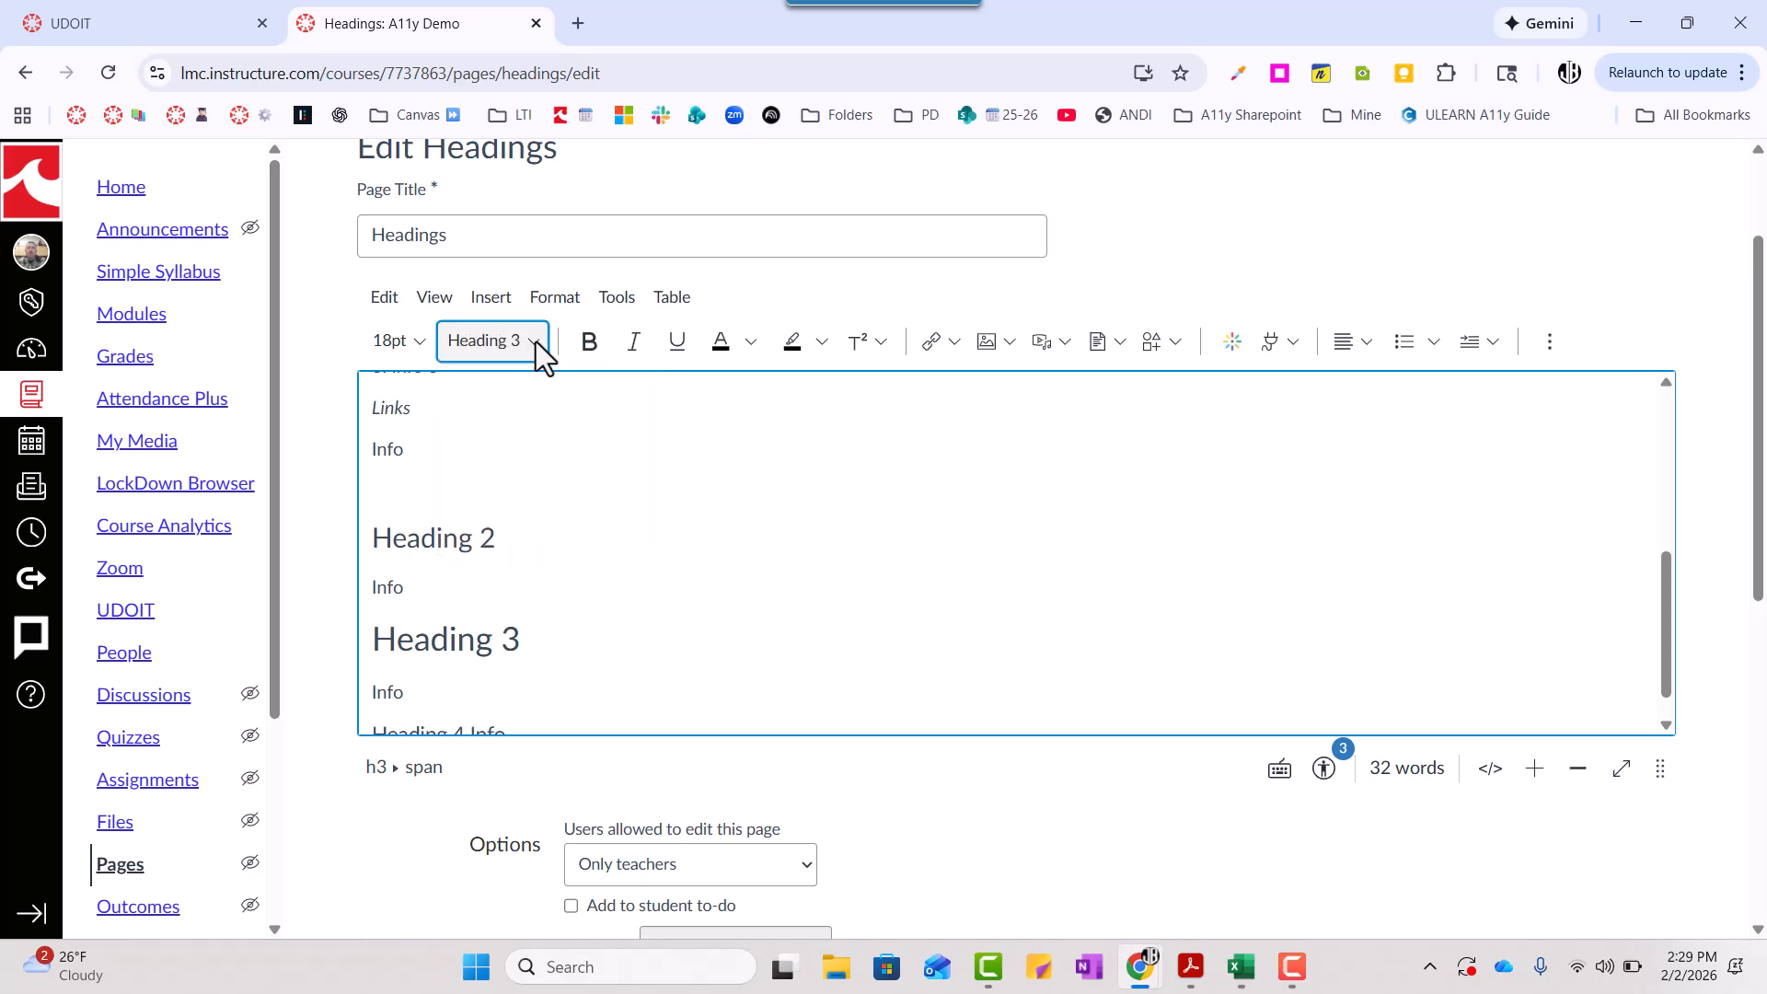
pyautogui.scroll(3, 523, 532)
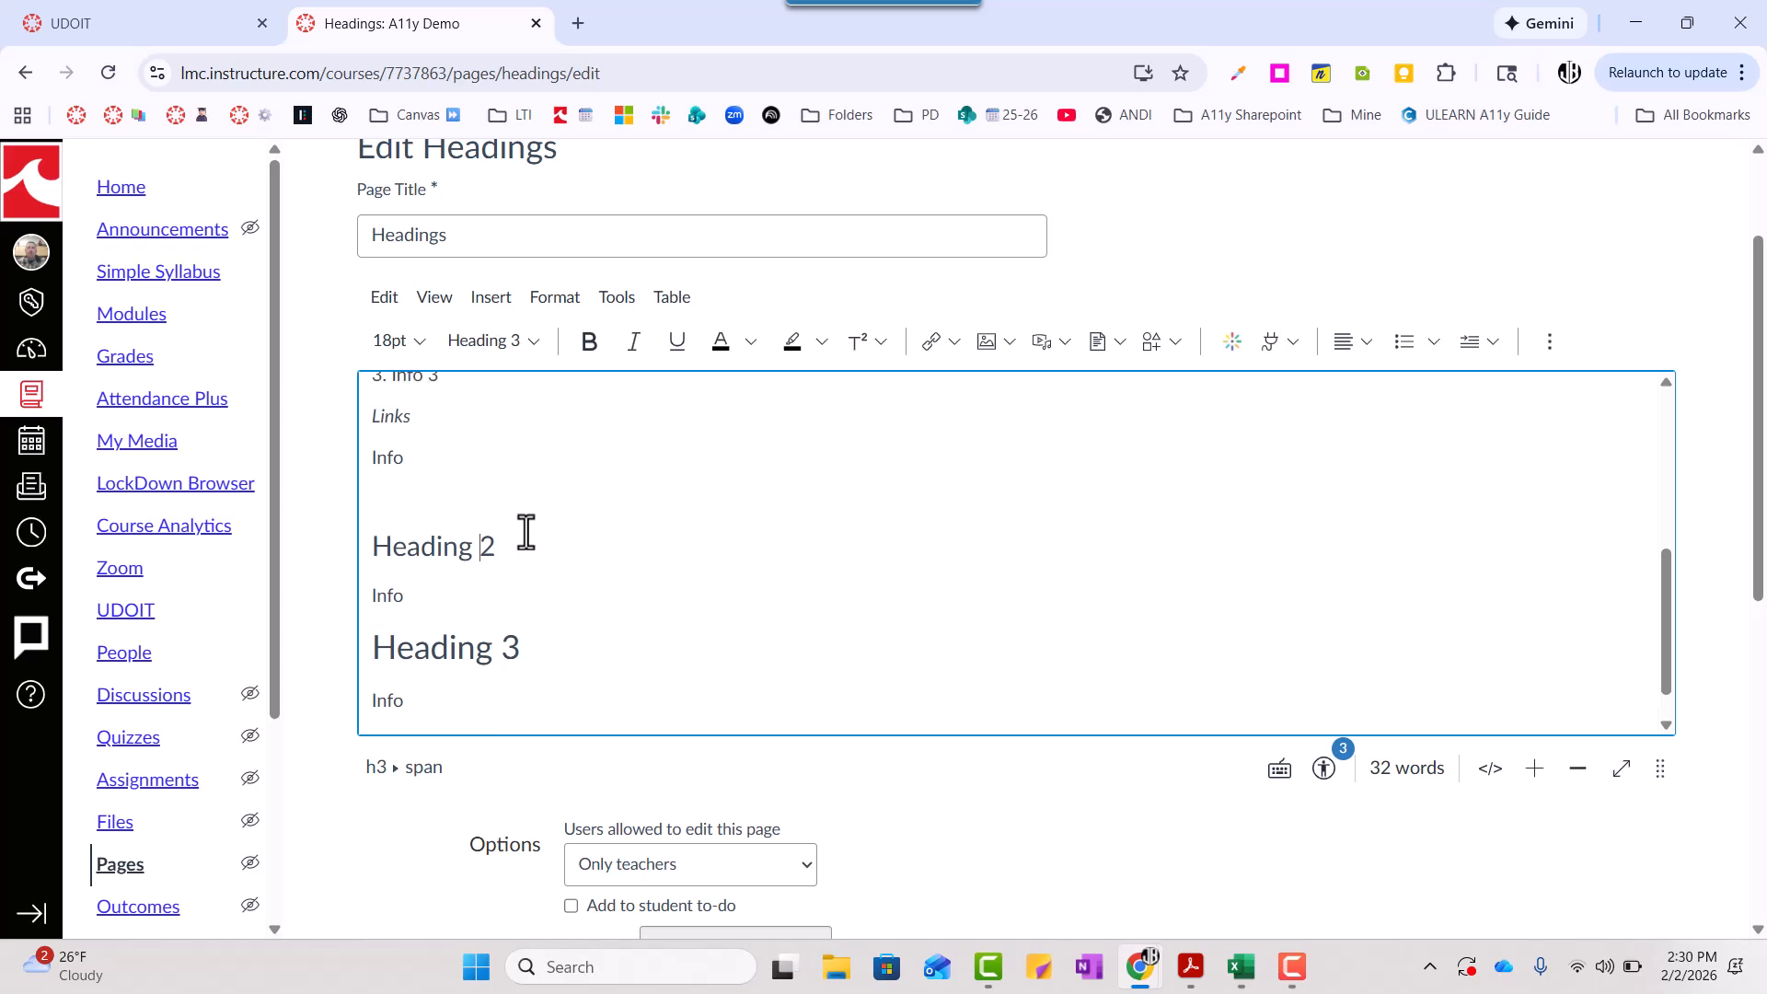
pyautogui.scroll(2, 524, 530)
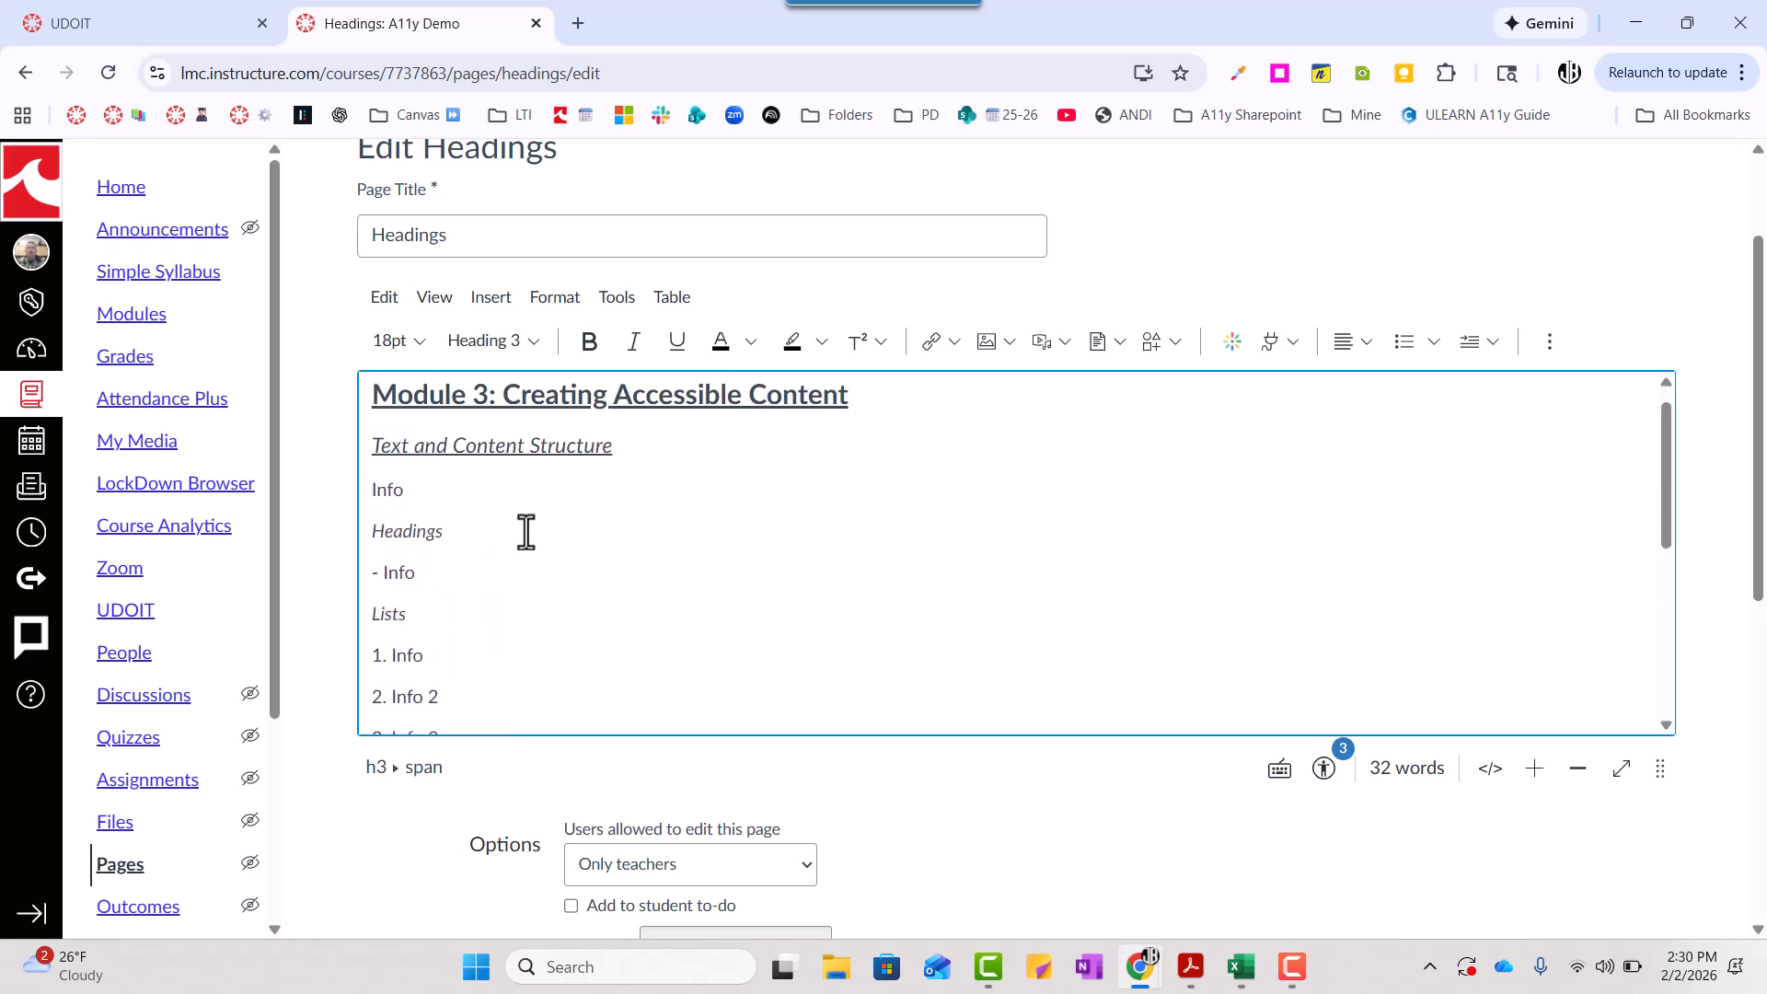
# - Check the block styles of the lines in the "Module 3: Creating Accessible Content" section
pyautogui.press('Down')
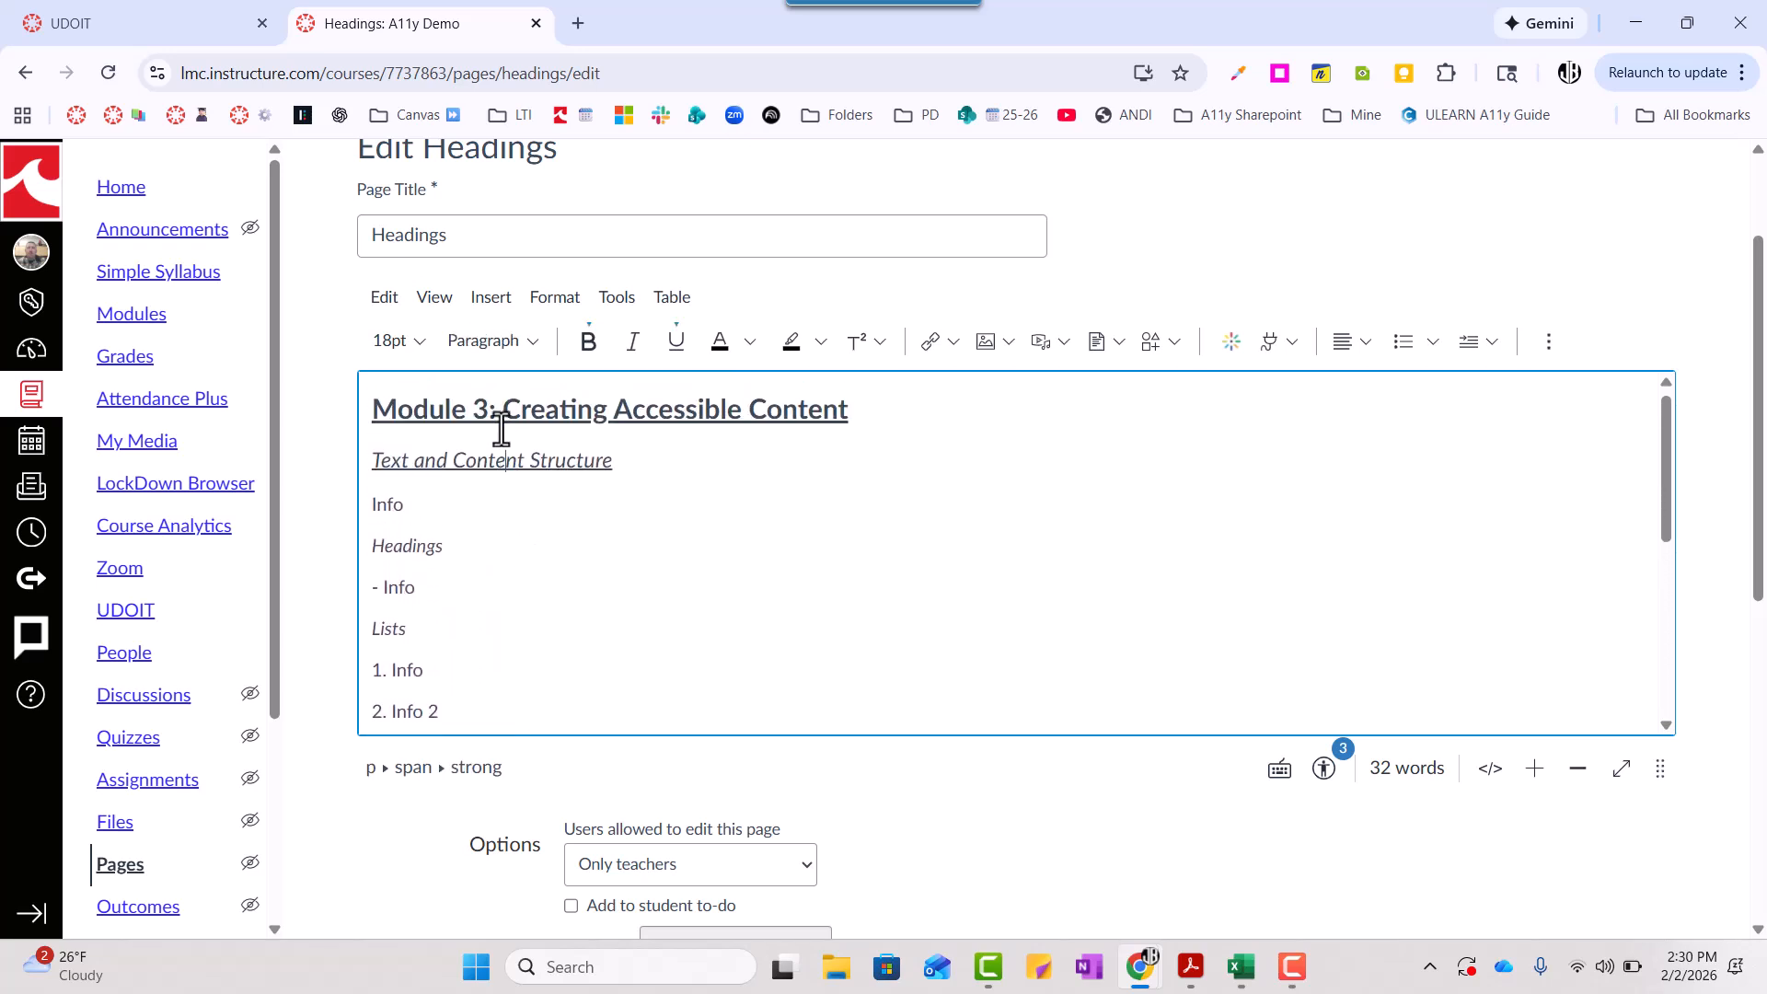
pyautogui.press('Down')
pyautogui.press('Down')
pyautogui.press('Down')
pyautogui.press('Down')
pyautogui.press('Down')
pyautogui.press('Down')
pyautogui.press('Down')
pyautogui.press('Down')
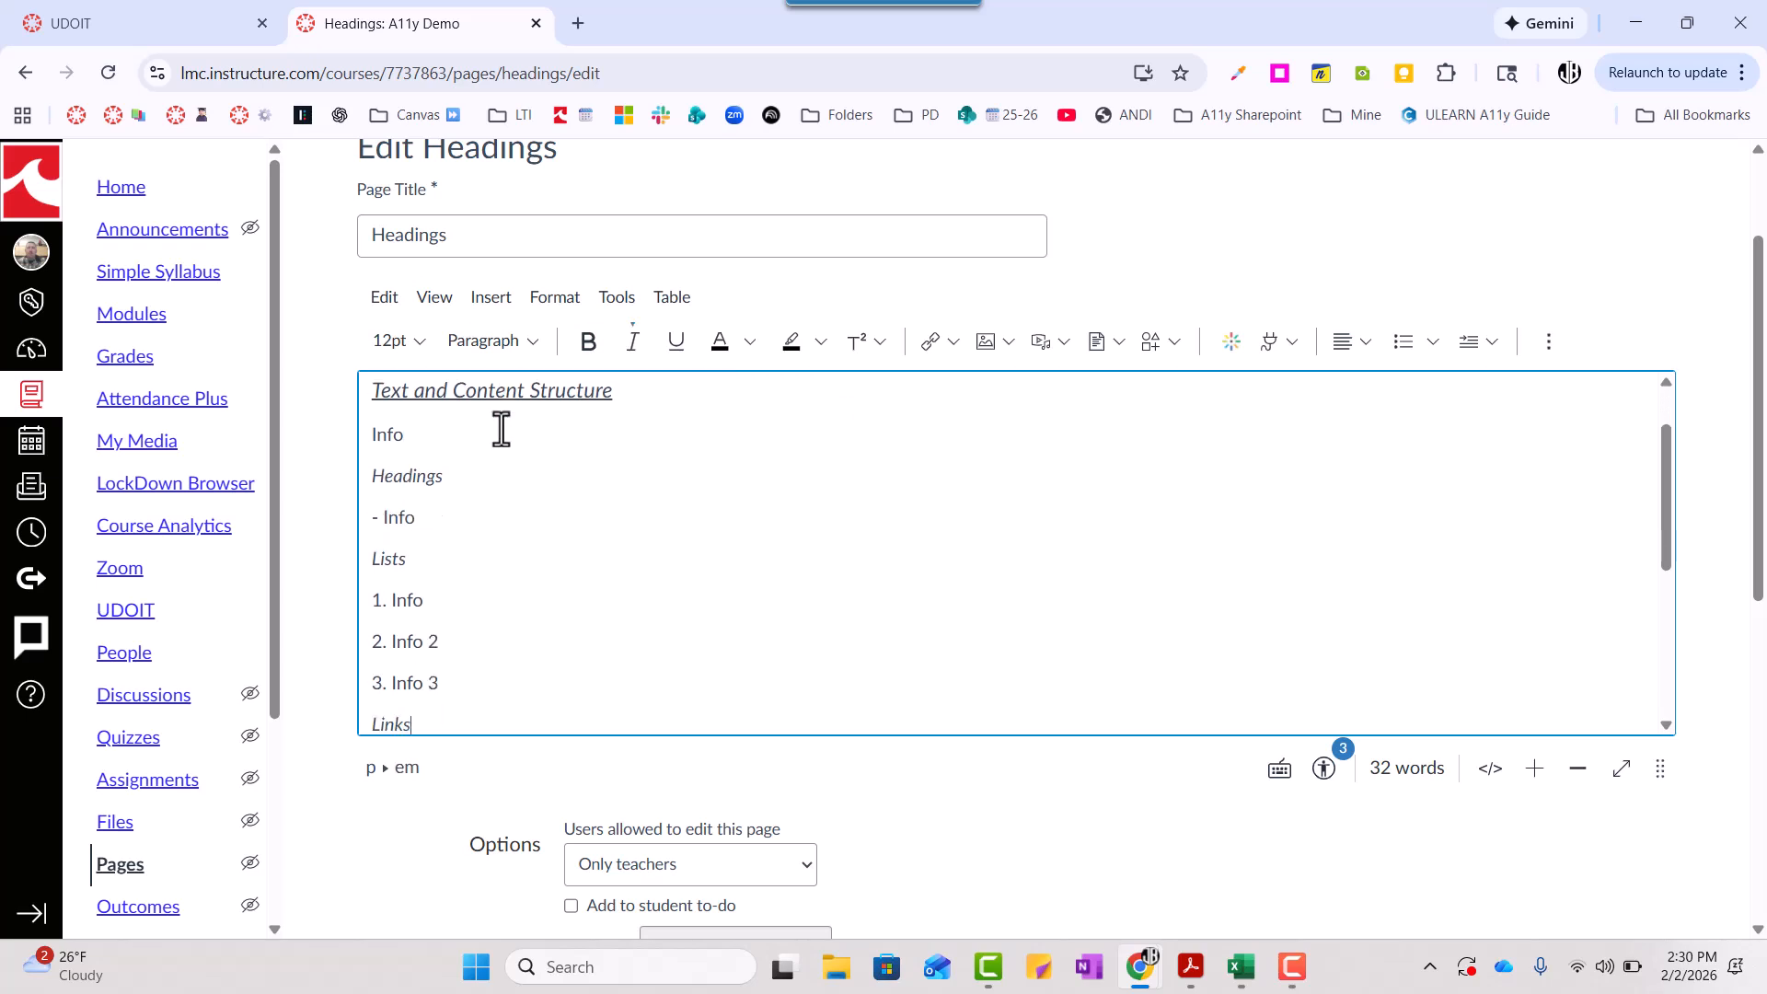
pyautogui.press('Up')
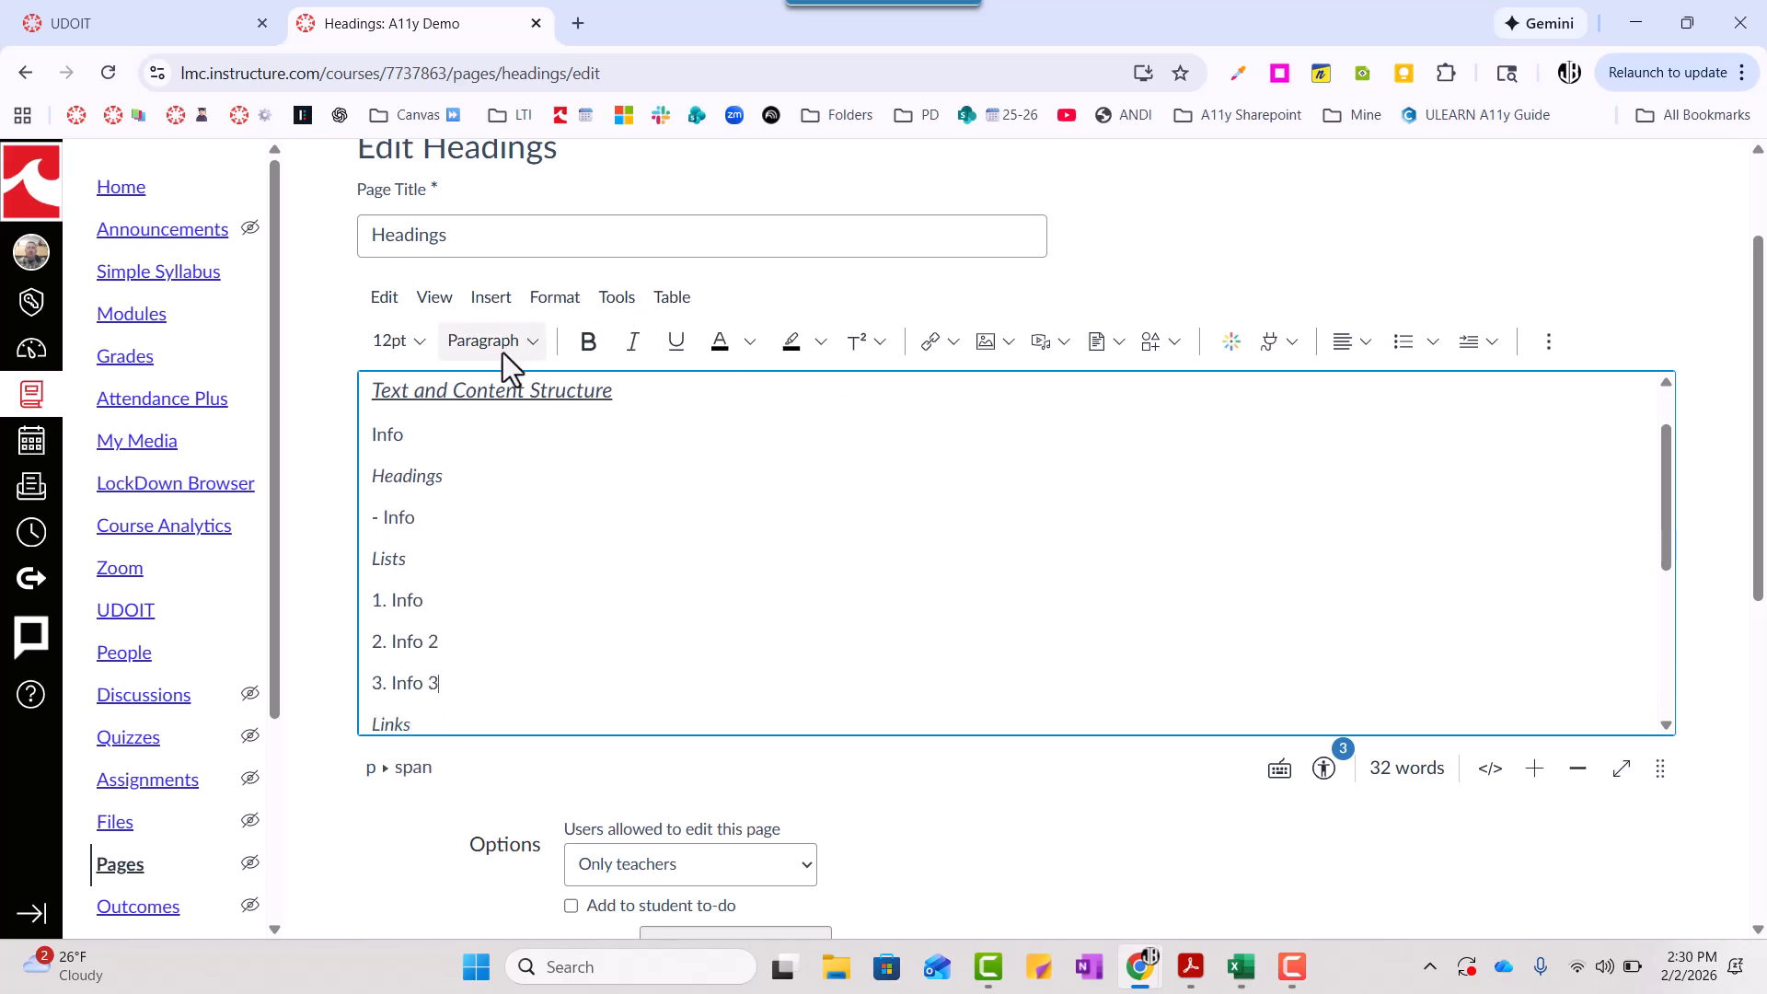
pyautogui.press('Up')
pyautogui.press('Up')
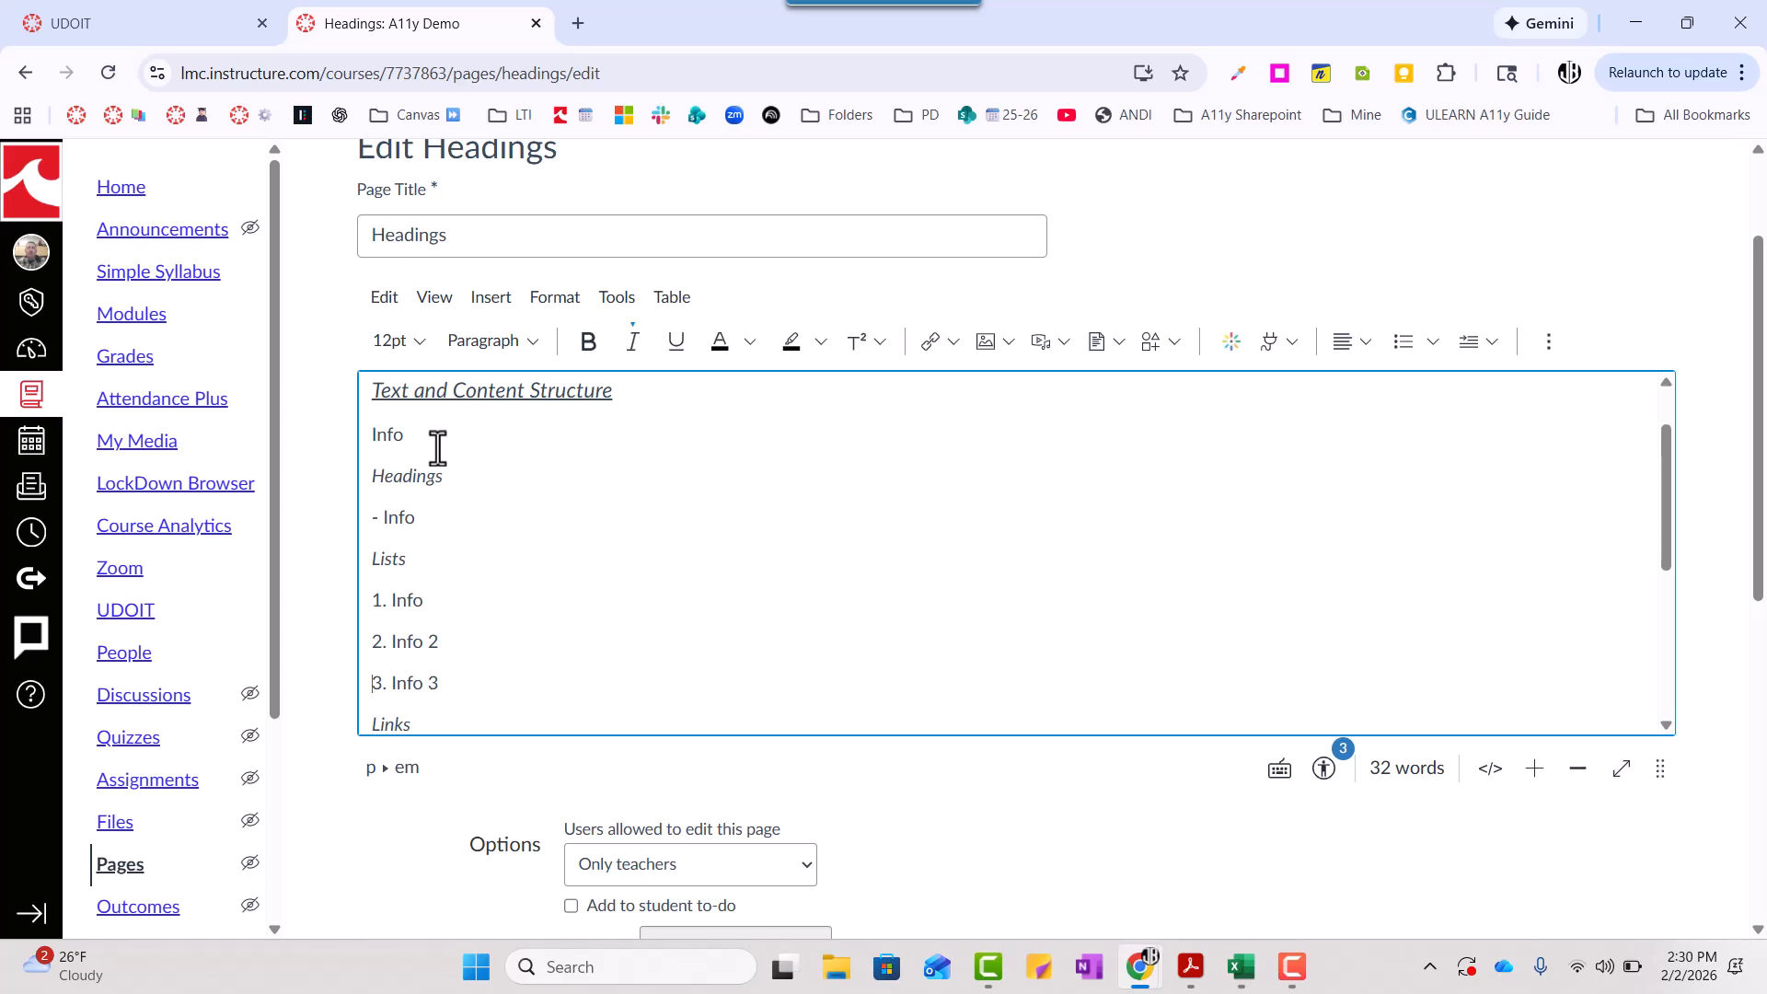
# - Apply the Heading 2 style to the "Heading 2" line
pyautogui.scroll(-3, 485, 560)
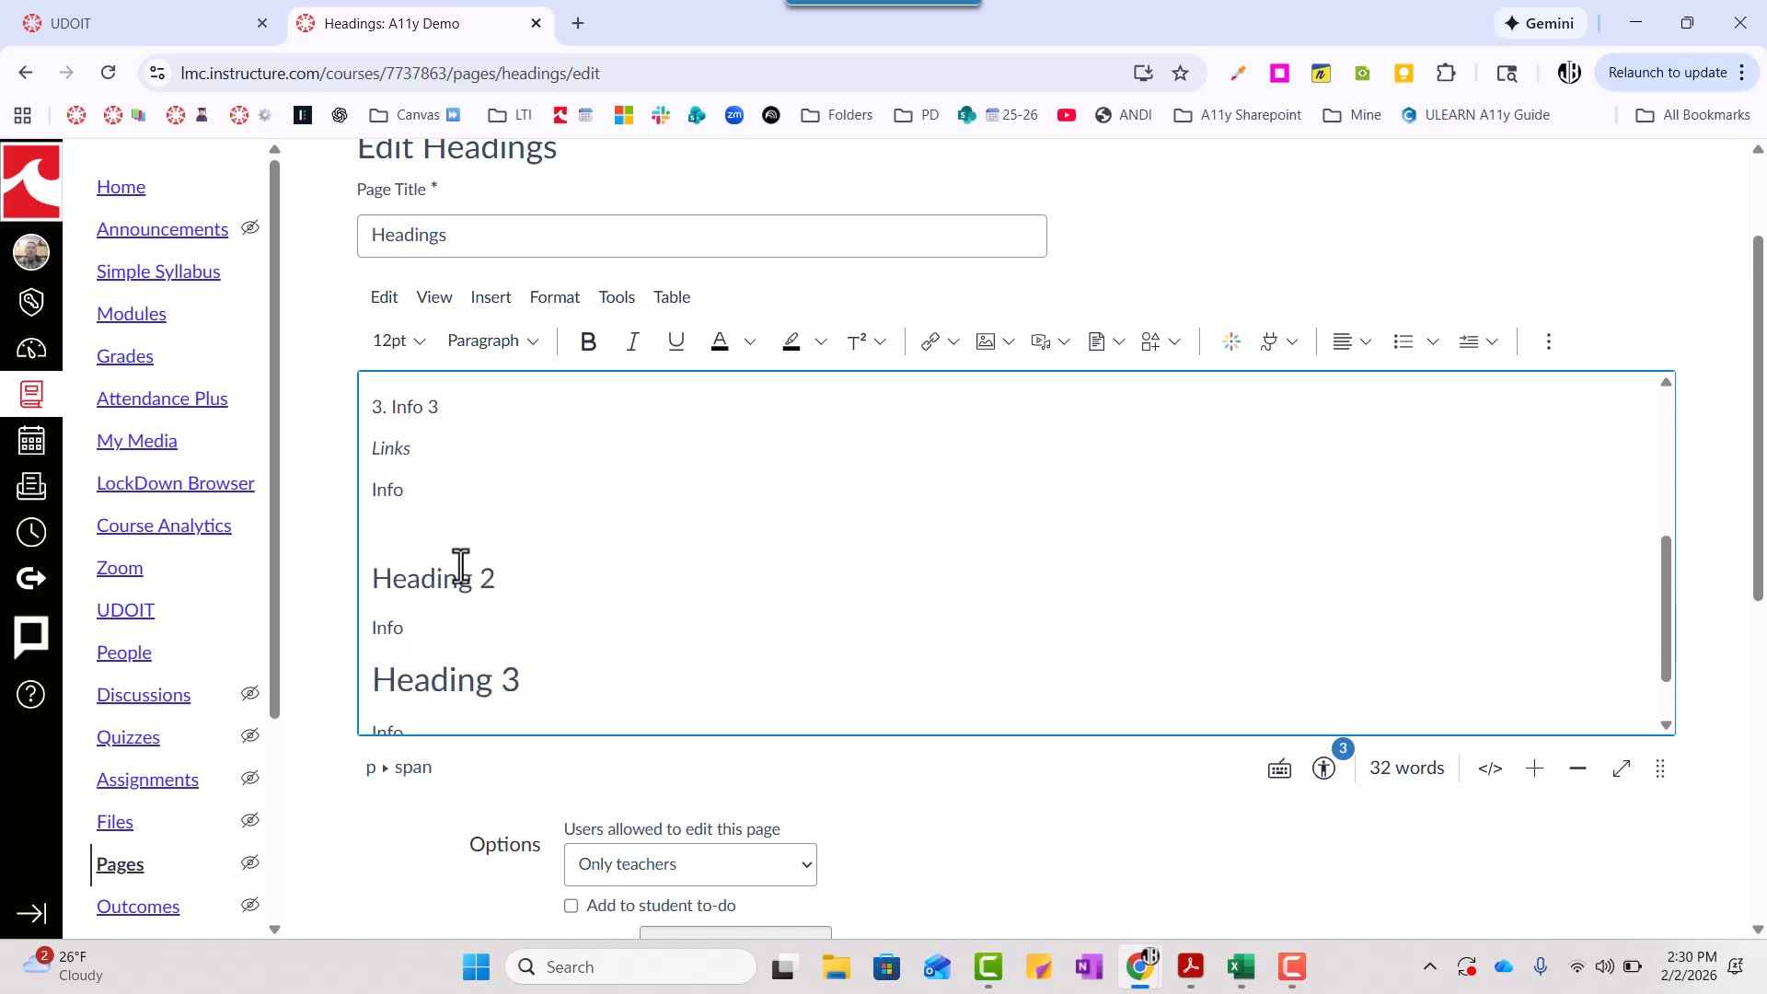
pyautogui.tripleClick(437, 580)
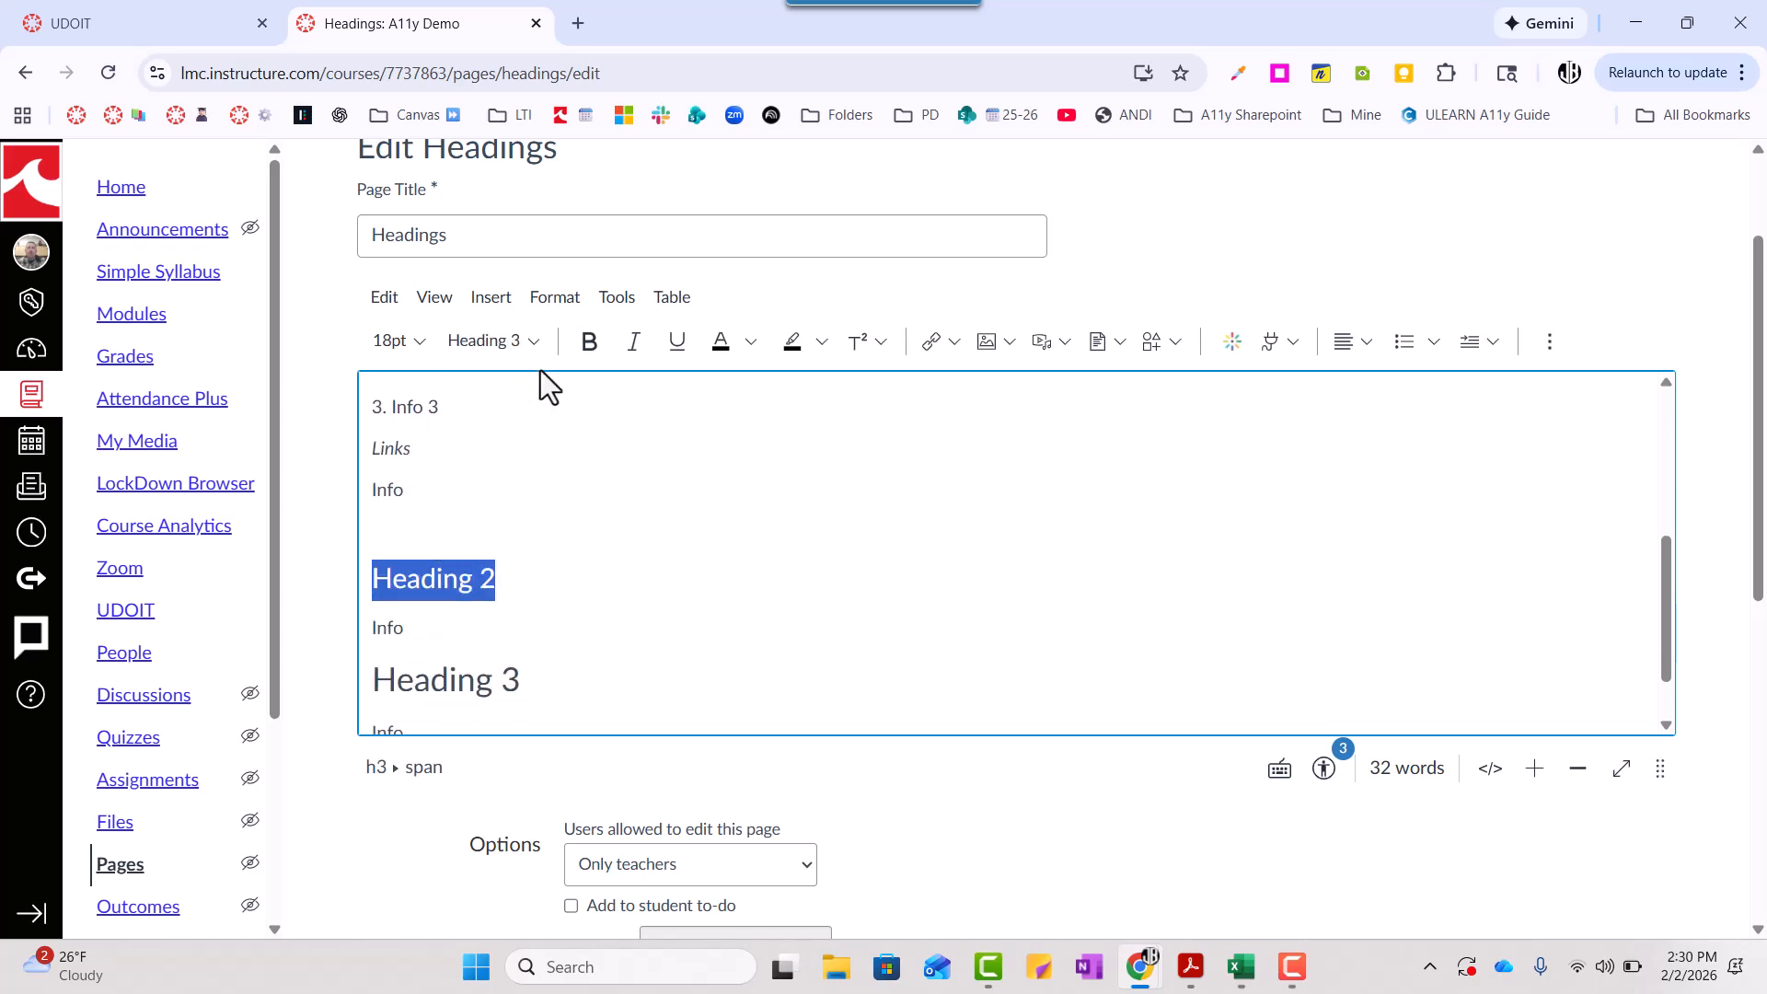
pyautogui.click(516, 341)
pyautogui.click(531, 344)
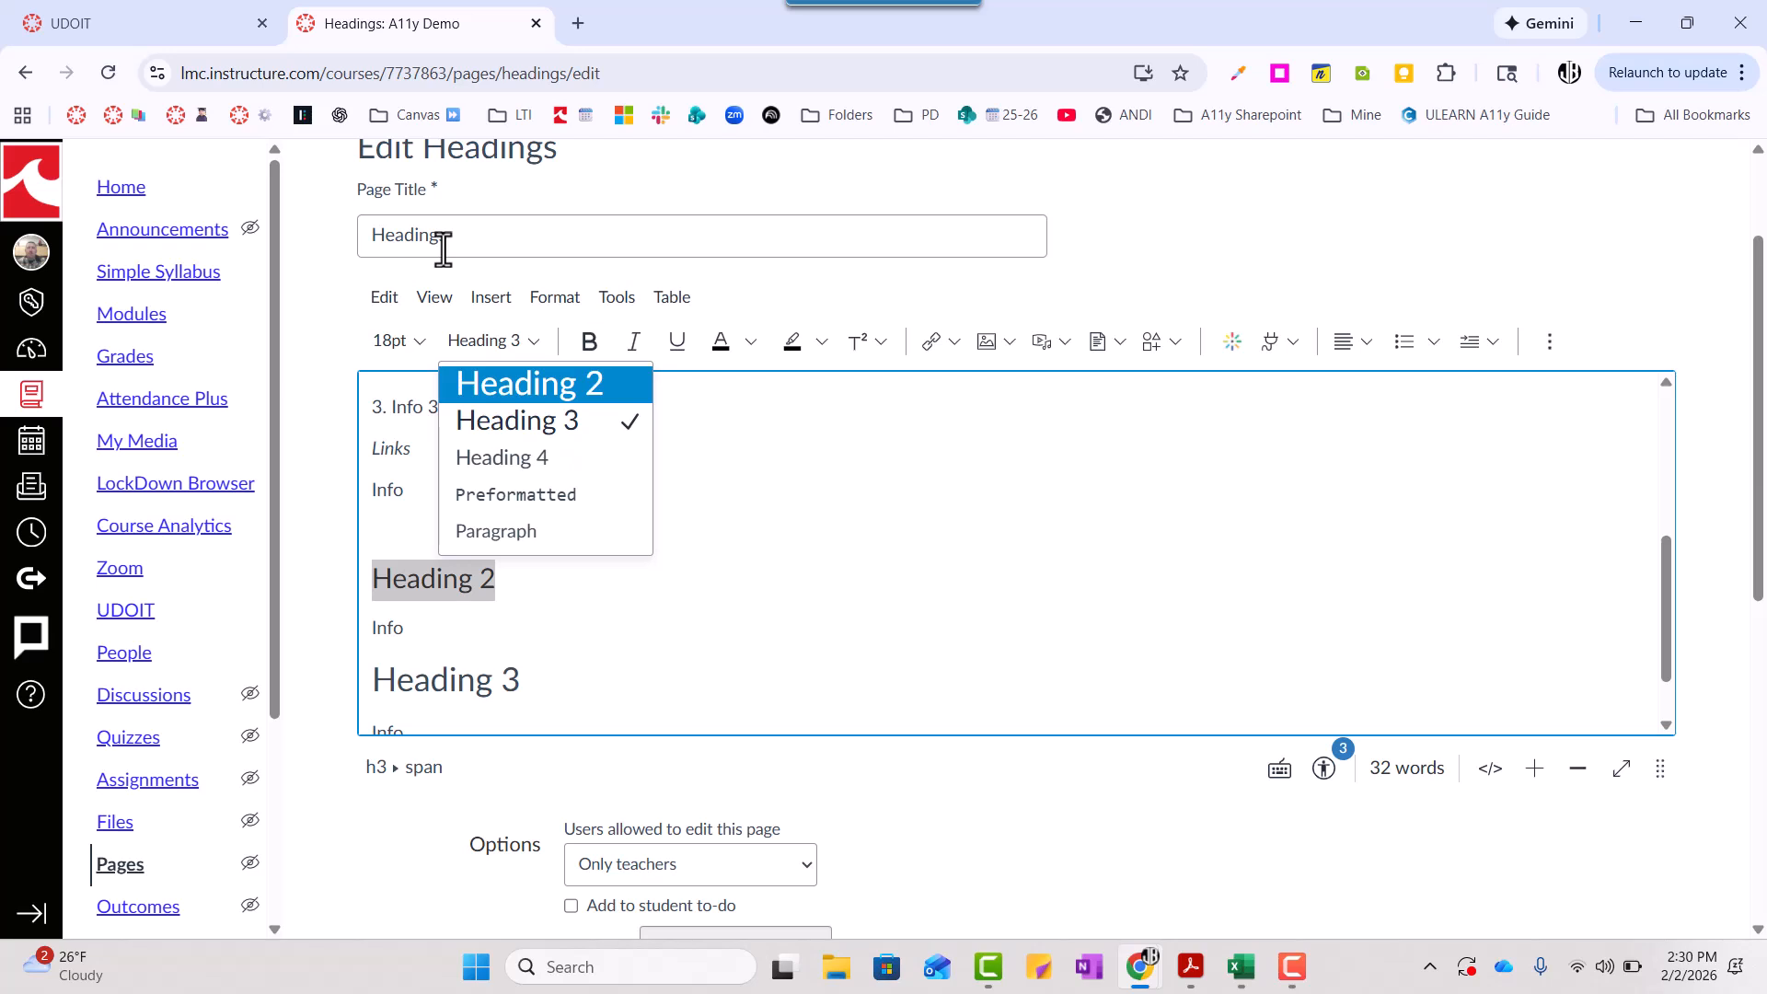
pyautogui.click(550, 394)
# - Check the block styles of the "Heading 3", "Heading 4 Info" and "Heading 2" lines
pyautogui.scroll(-1, 516, 638)
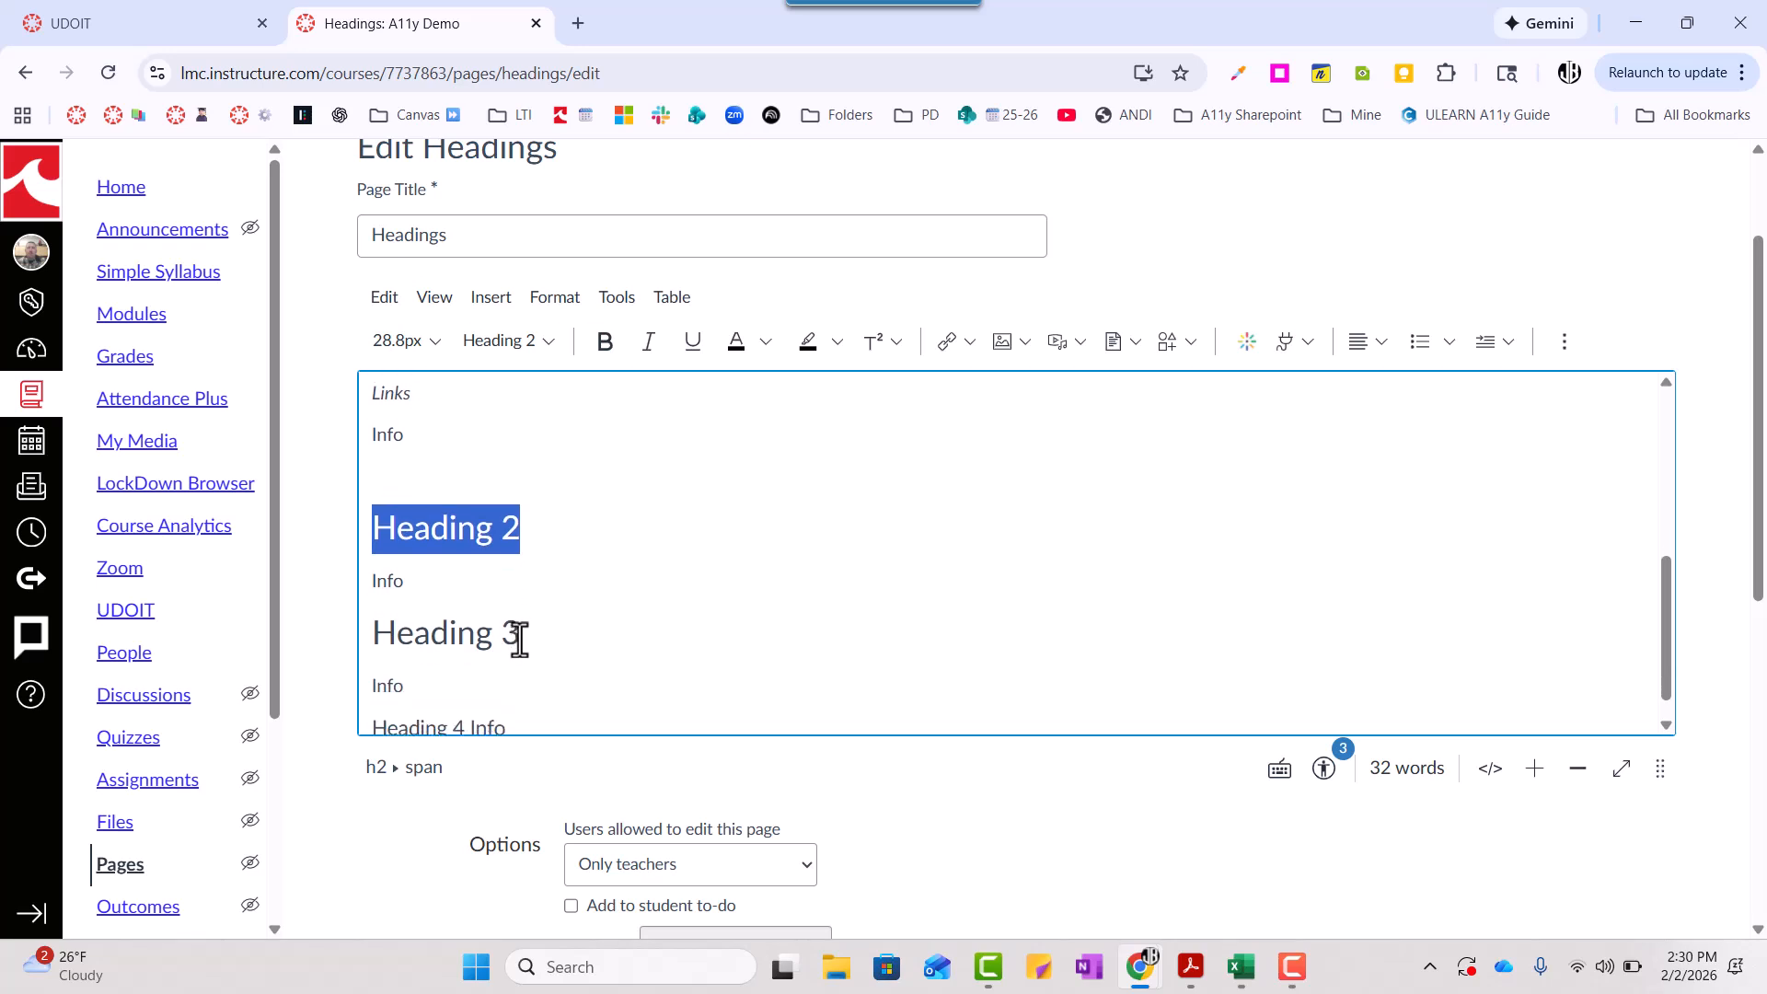
pyautogui.click(489, 628)
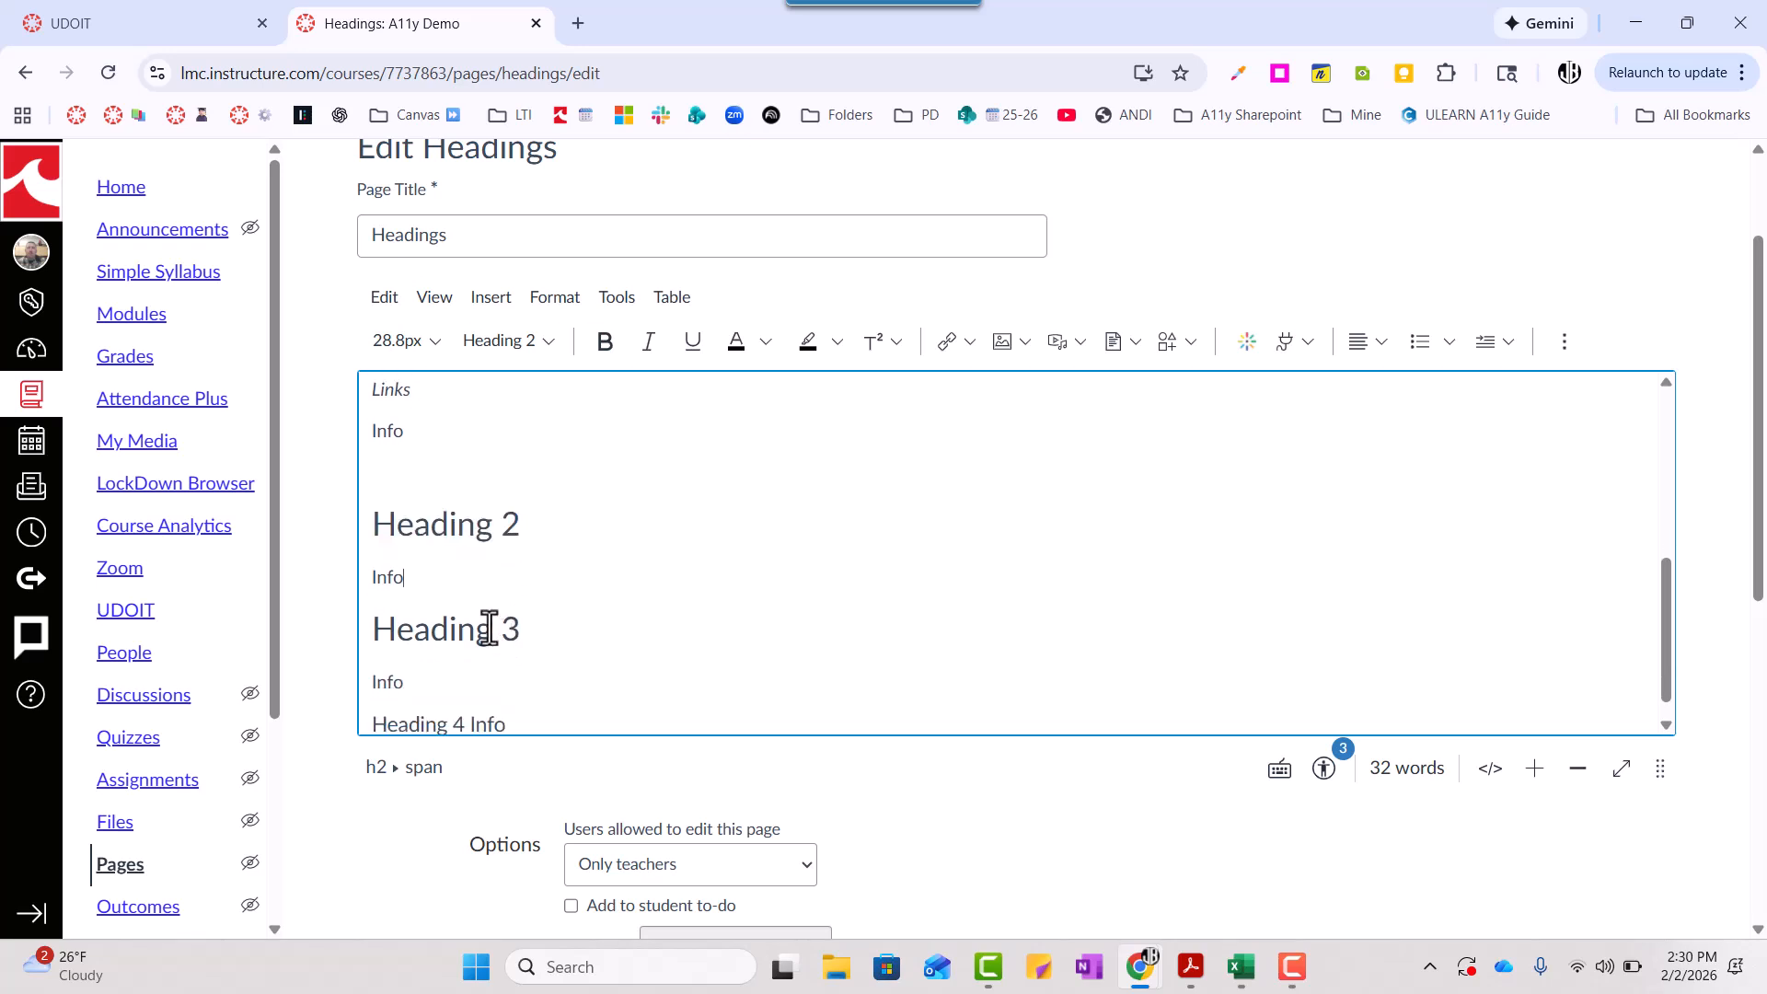
pyautogui.scroll(-1, 503, 636)
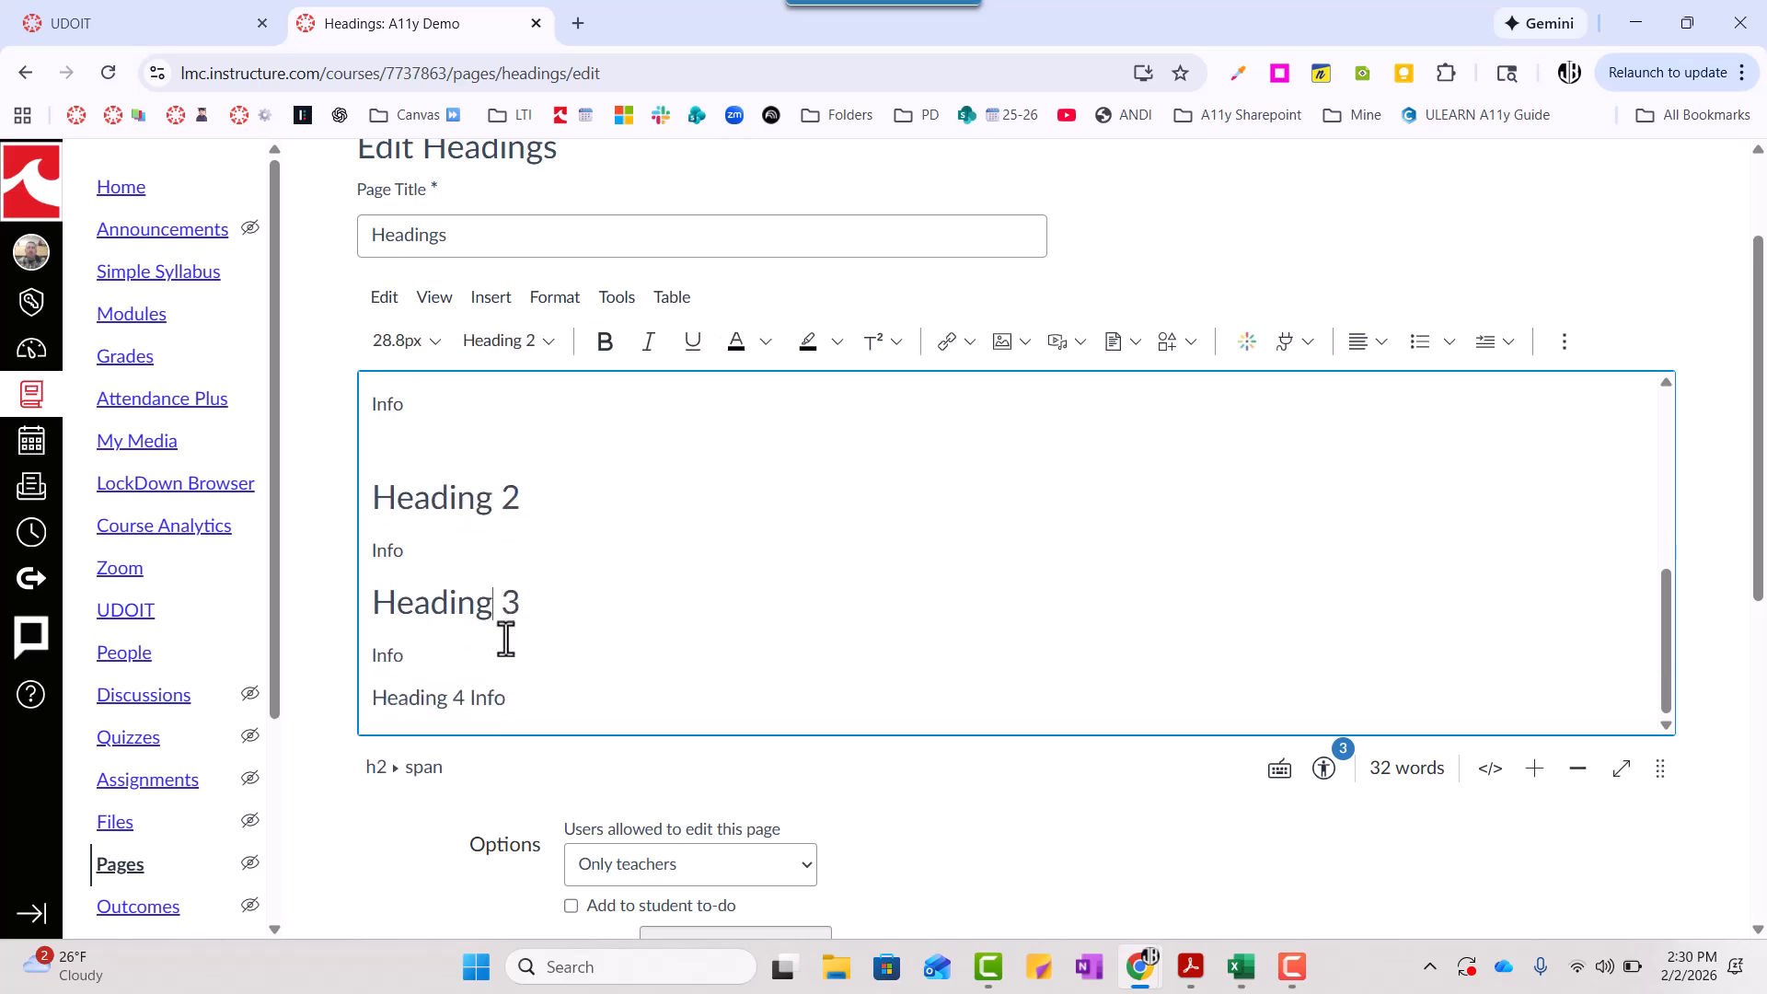
pyautogui.click(455, 697)
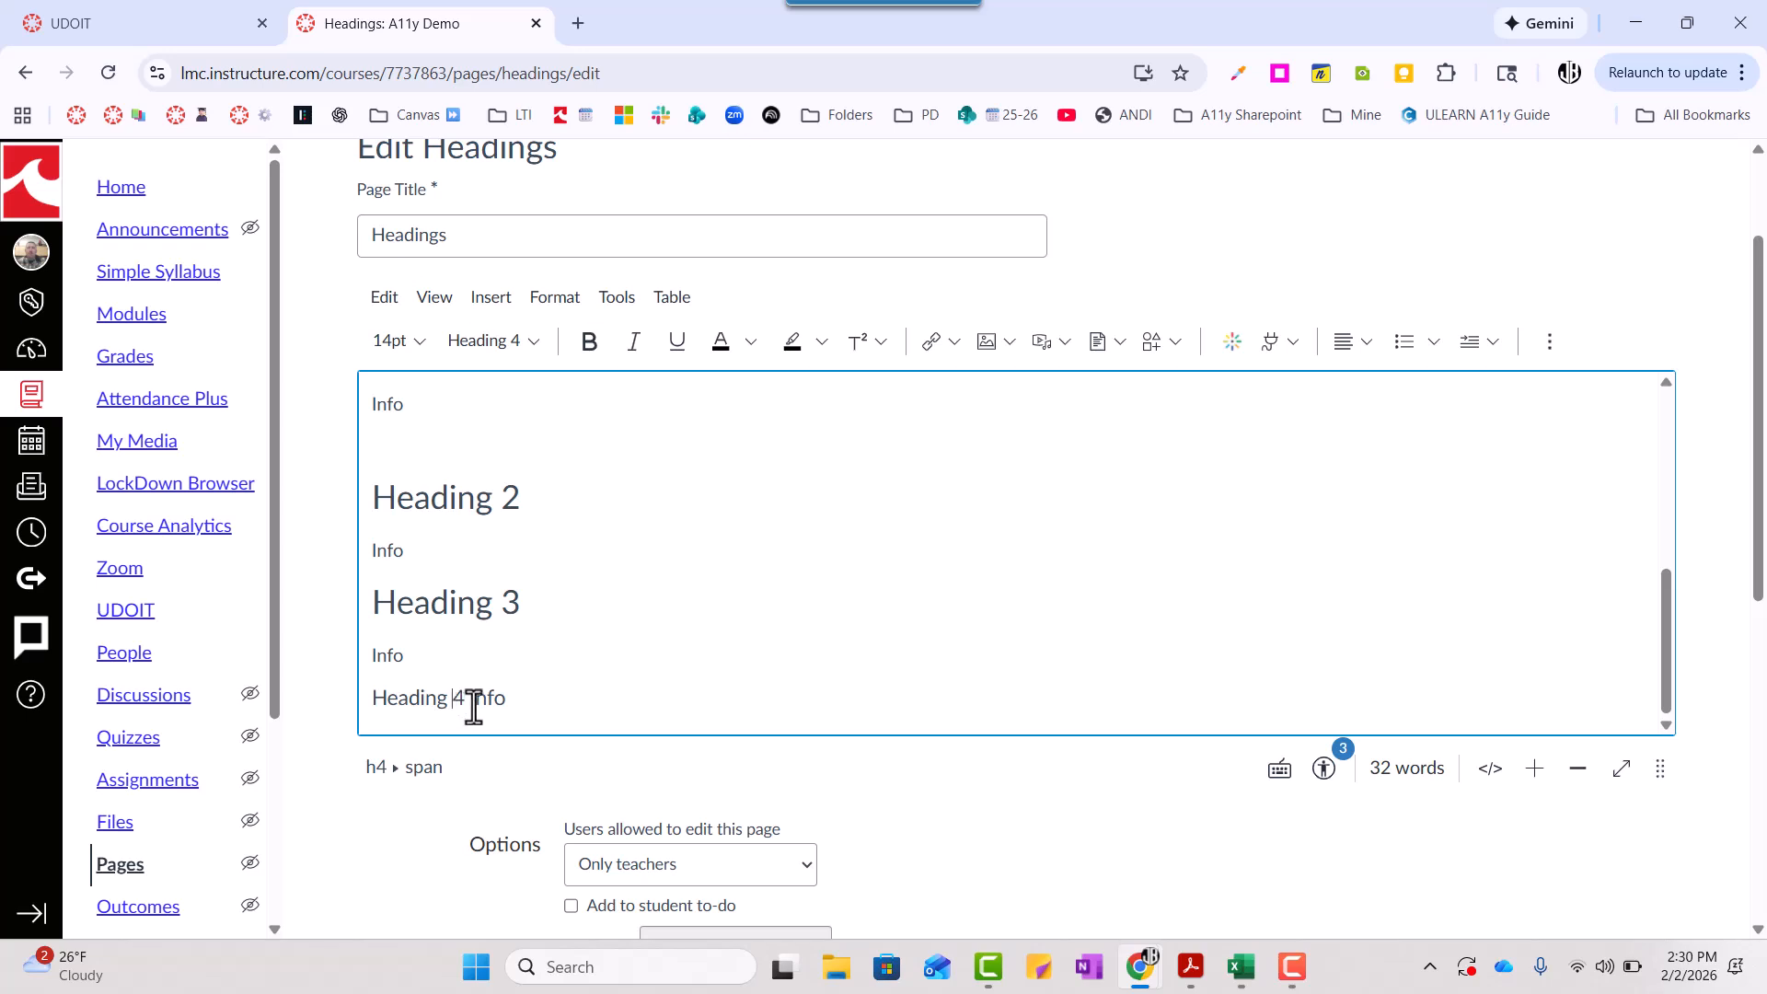
pyautogui.click(477, 515)
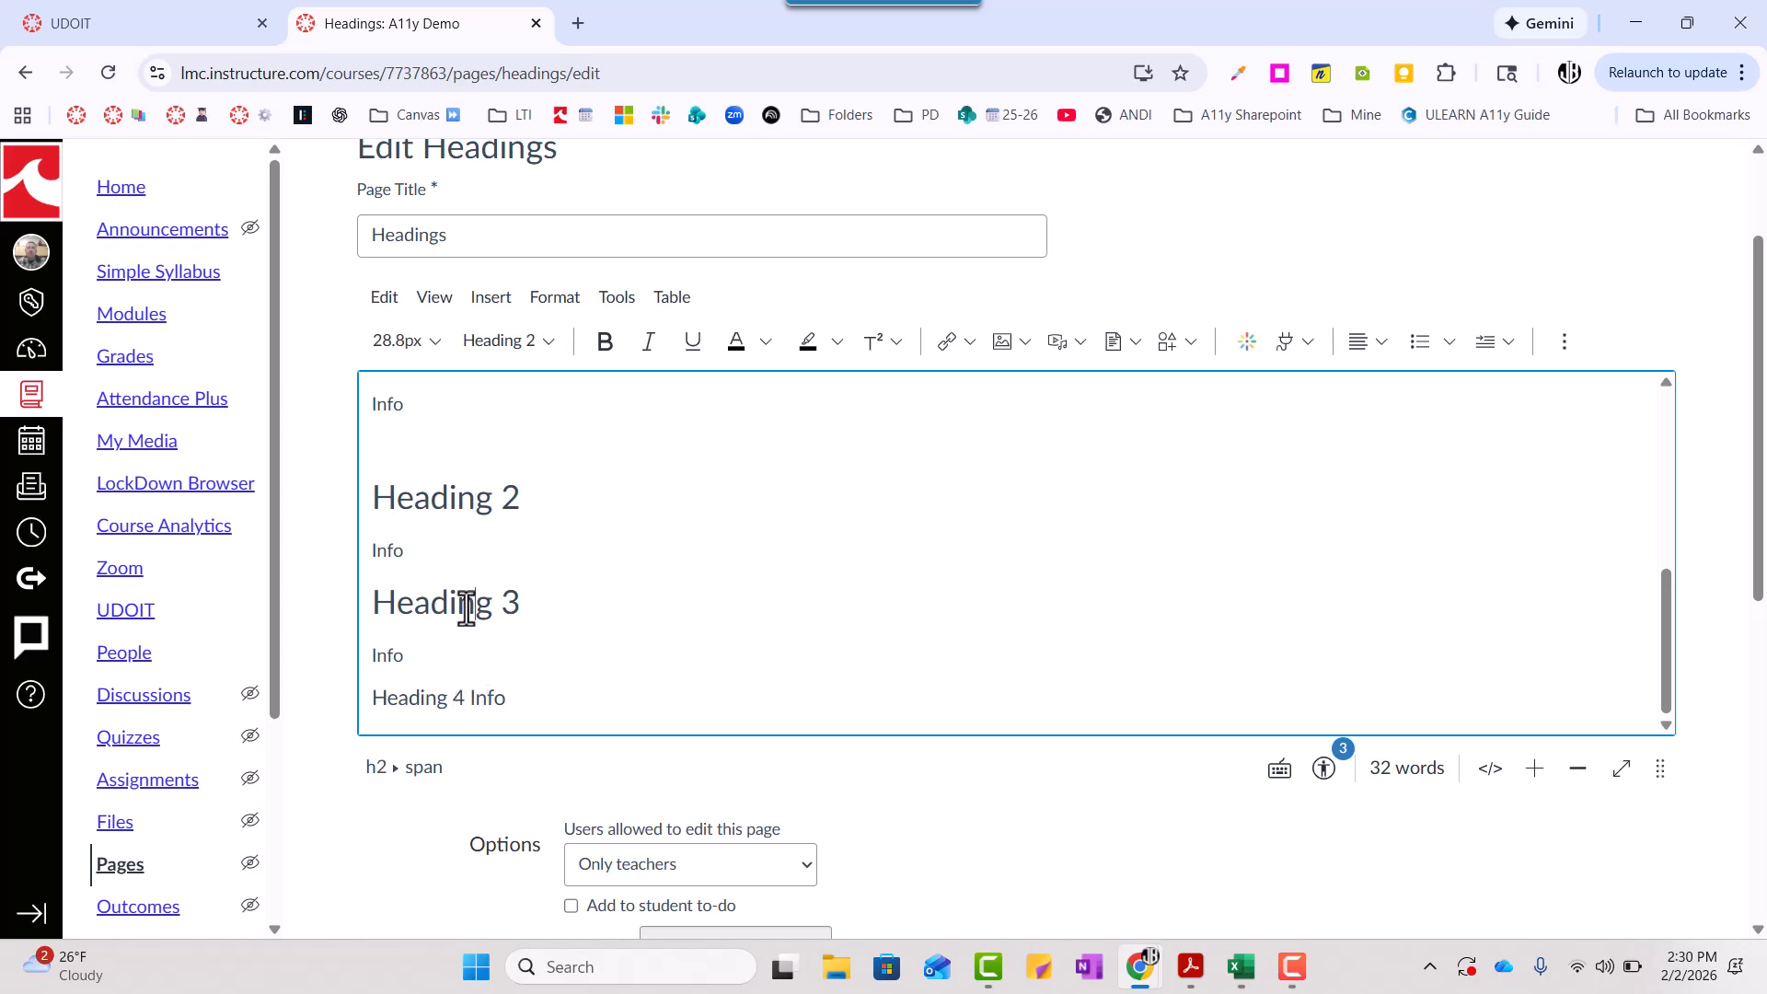
# - Apply the Heading 3 style to the "Heading 4 Info" line
pyautogui.click(458, 707)
pyautogui.tripleClick(458, 707)
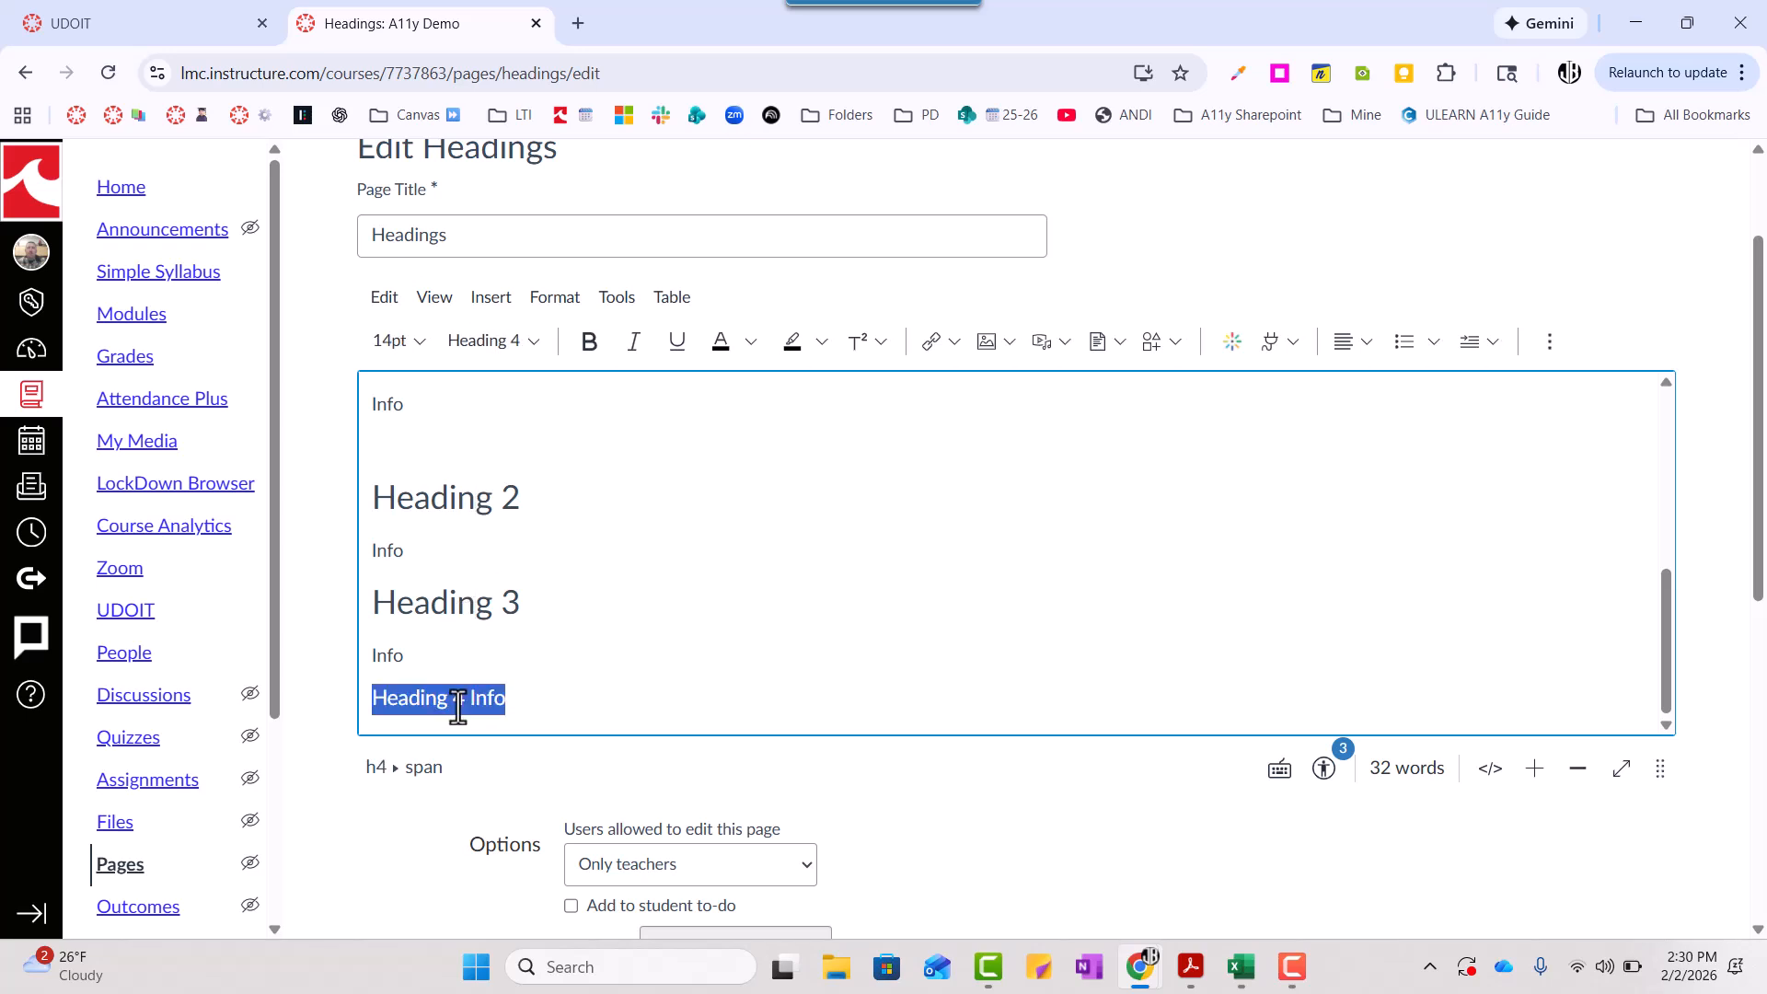
pyautogui.click(532, 349)
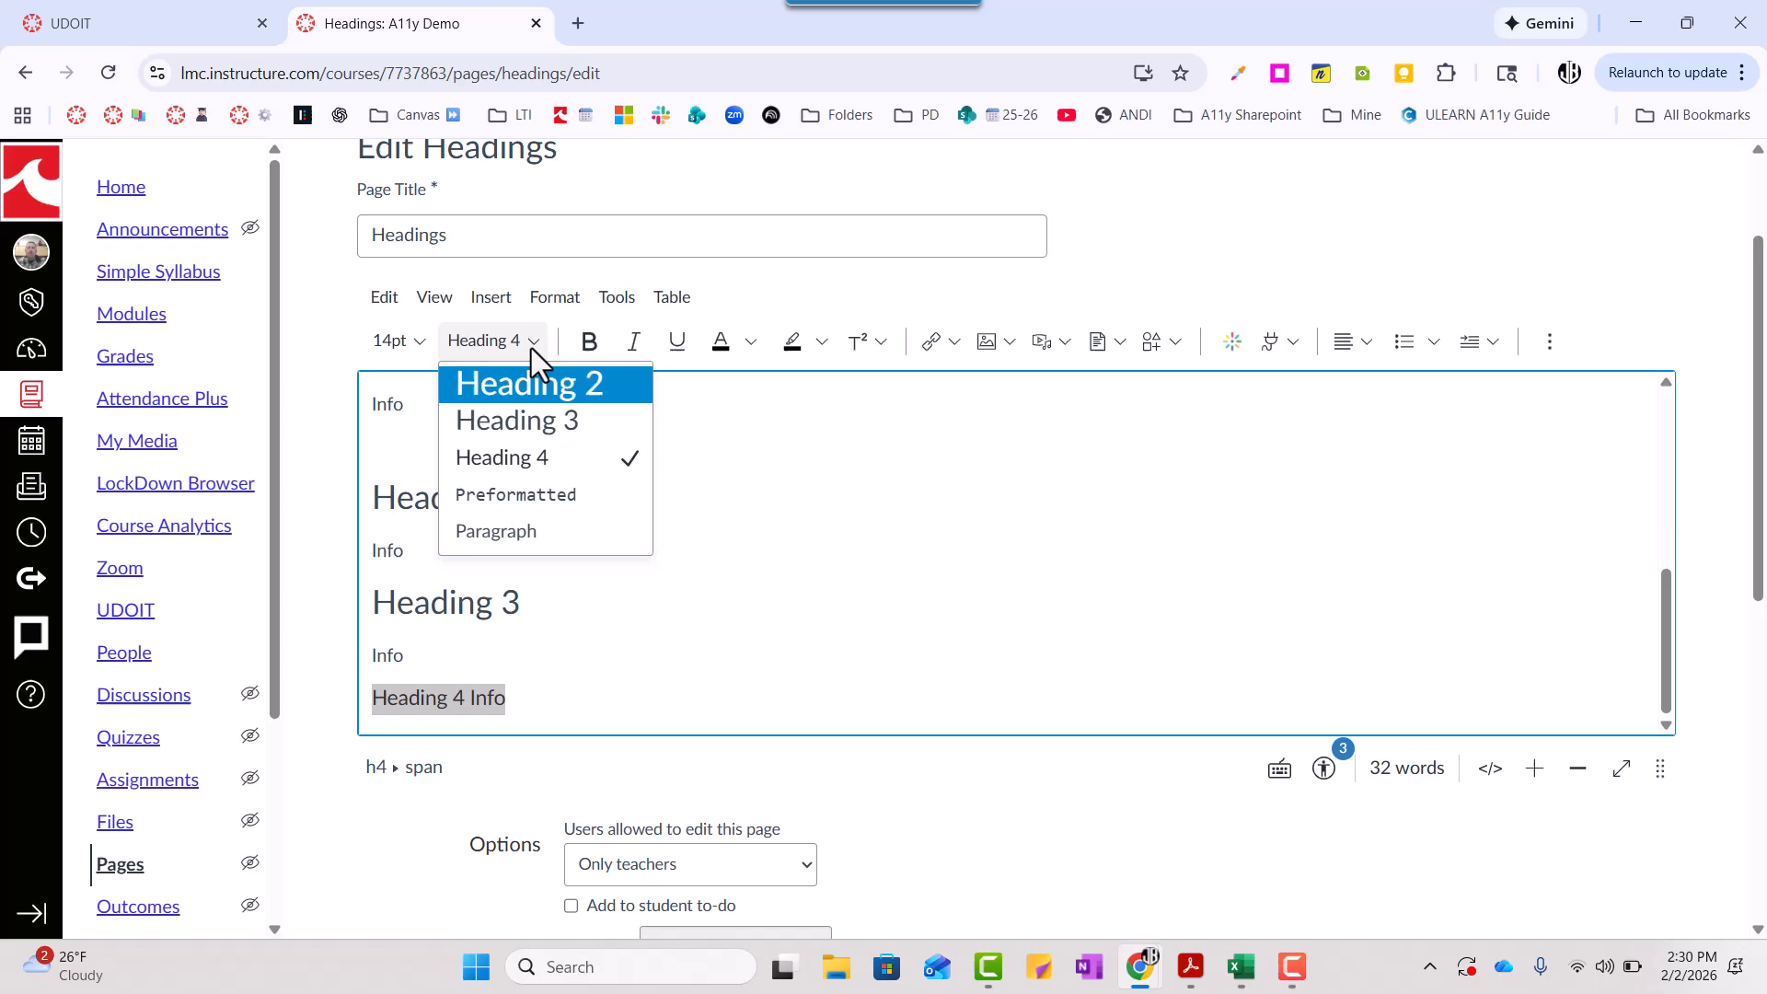
pyautogui.click(524, 422)
# - Set the font size of the "Heading 2" line to 12pt
pyautogui.click(577, 507)
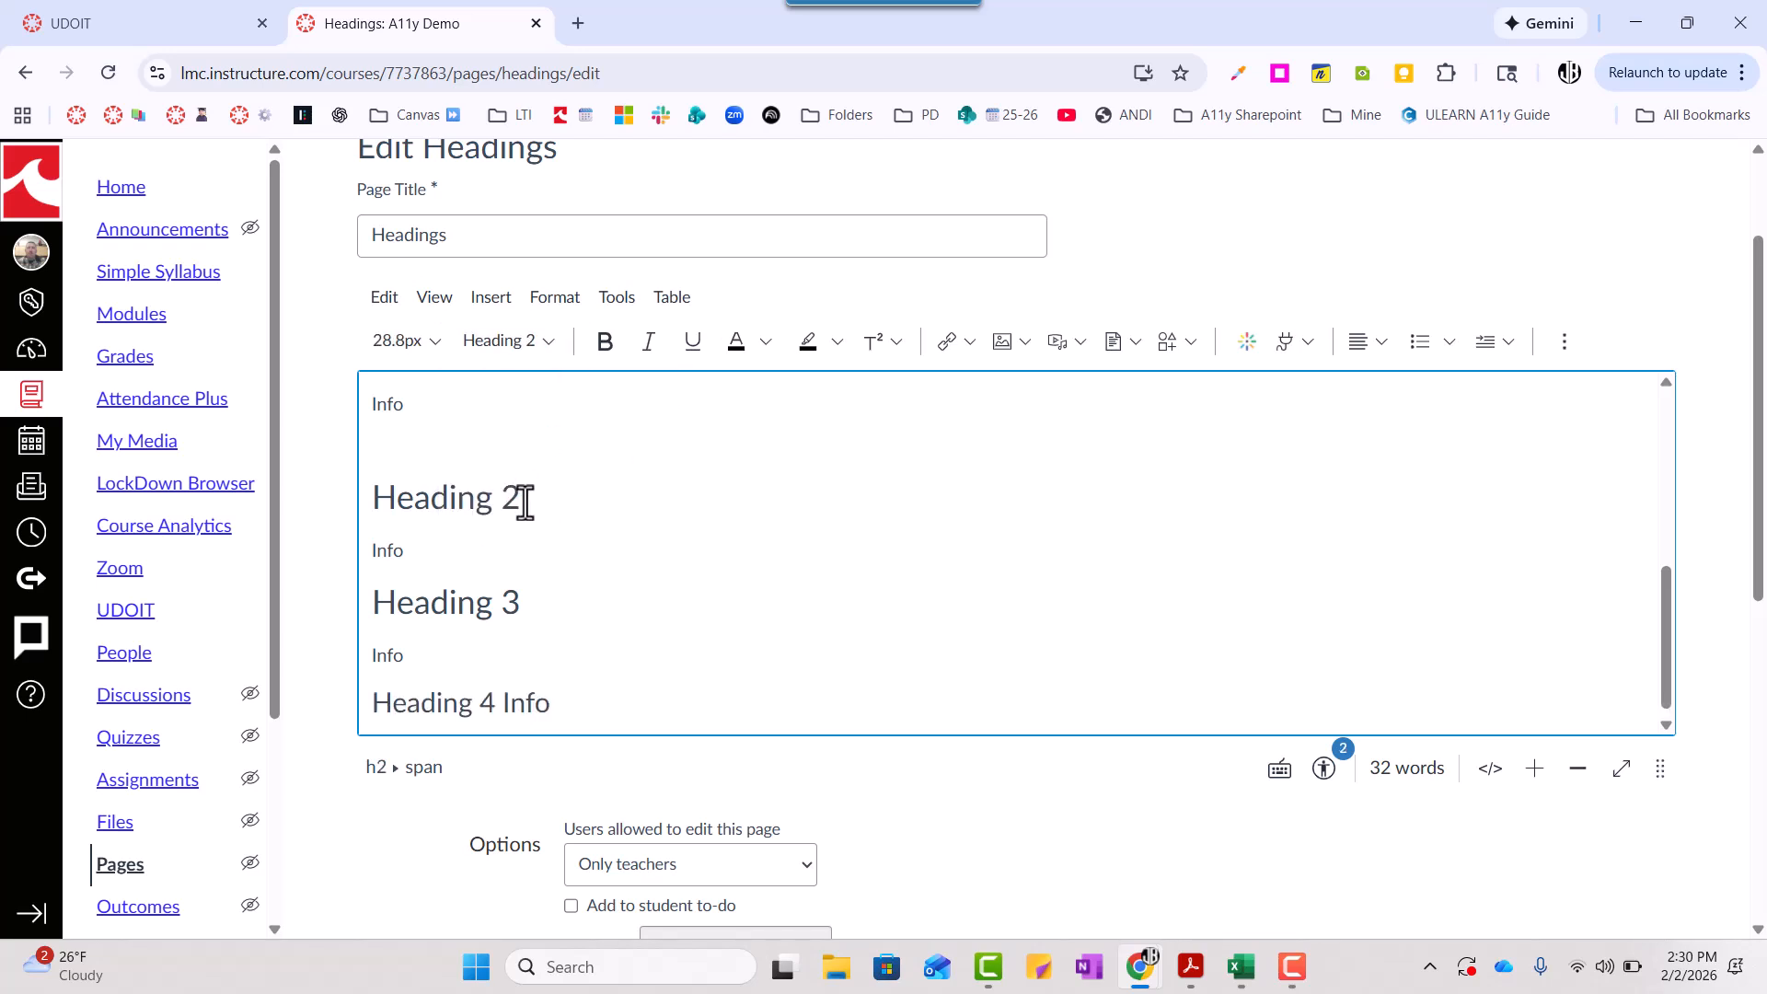
pyautogui.moveTo(524, 502); pyautogui.dragTo(367, 500)
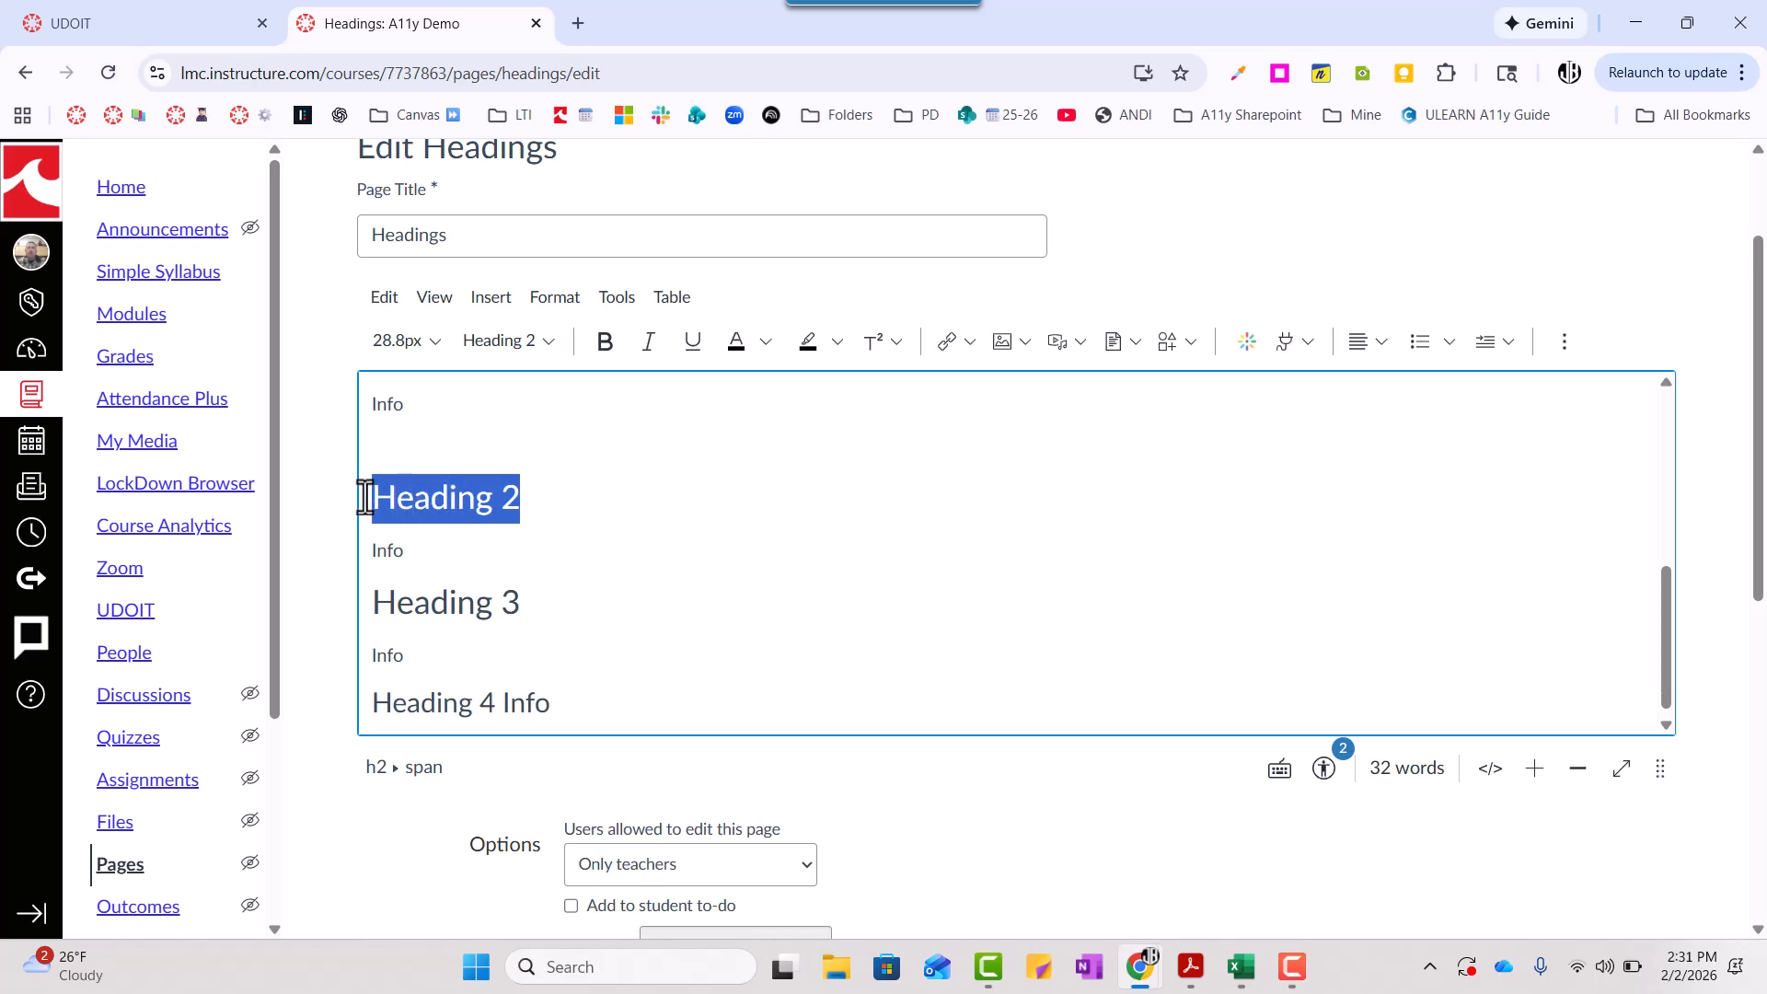
pyautogui.click(423, 338)
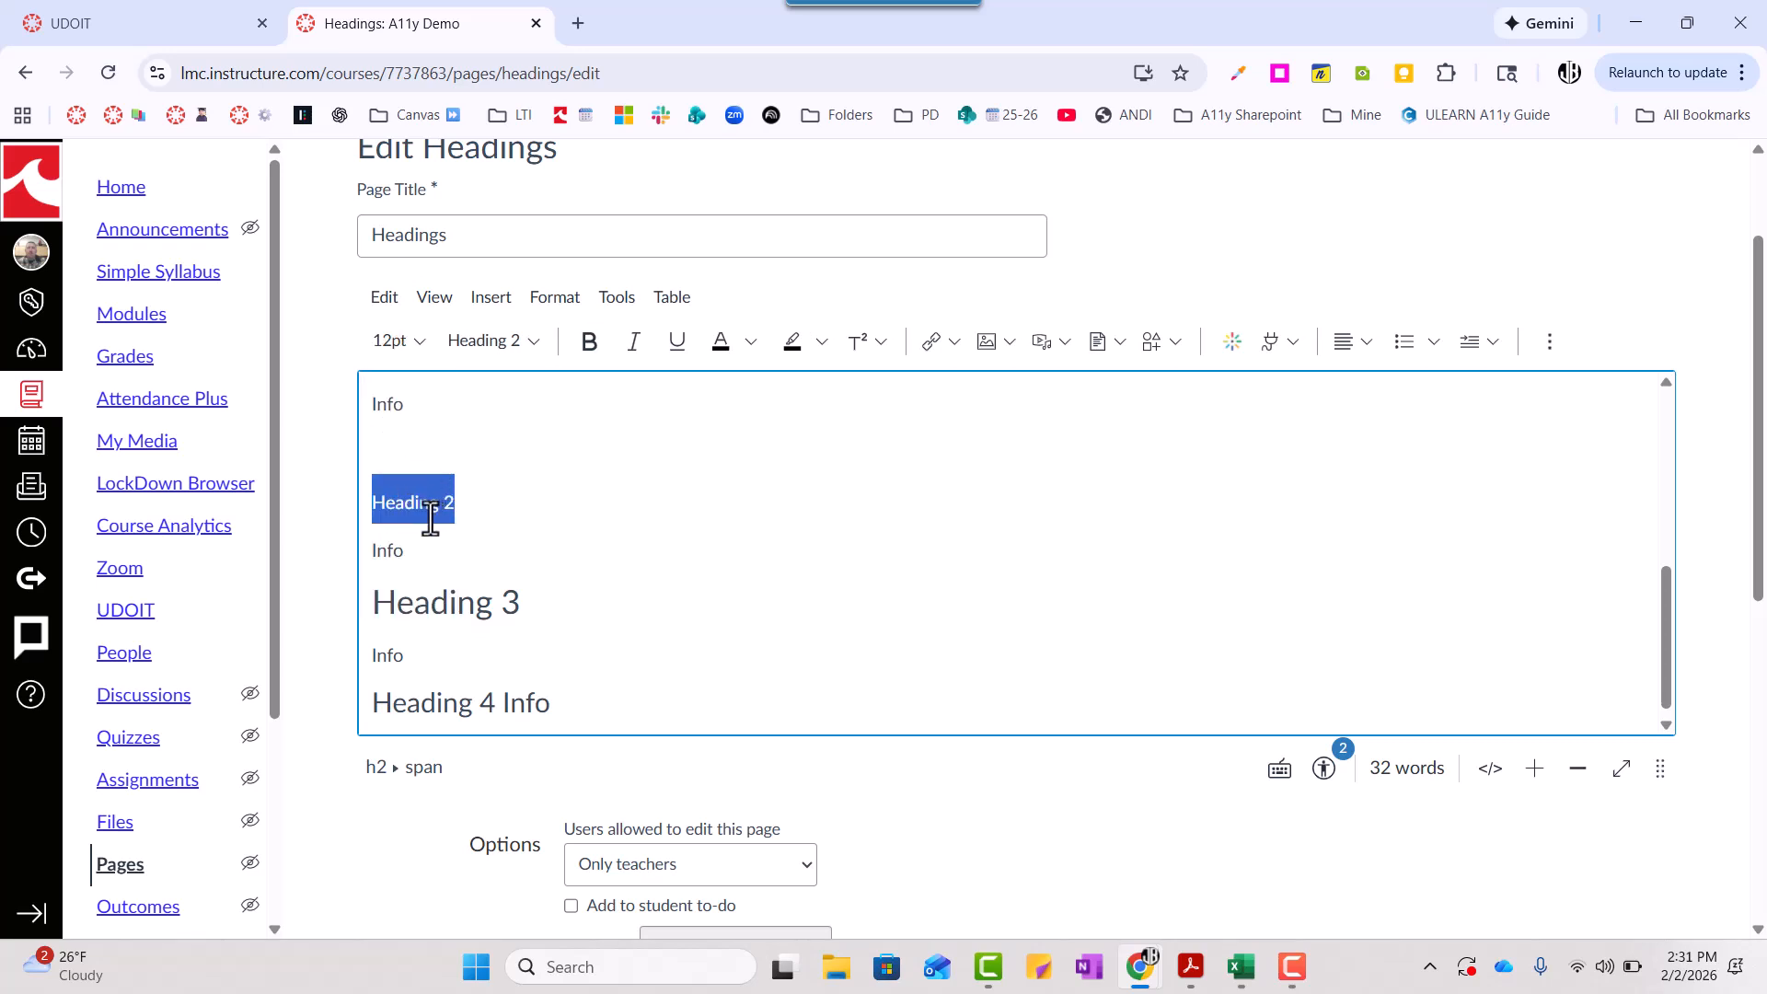
pyautogui.click(438, 502)
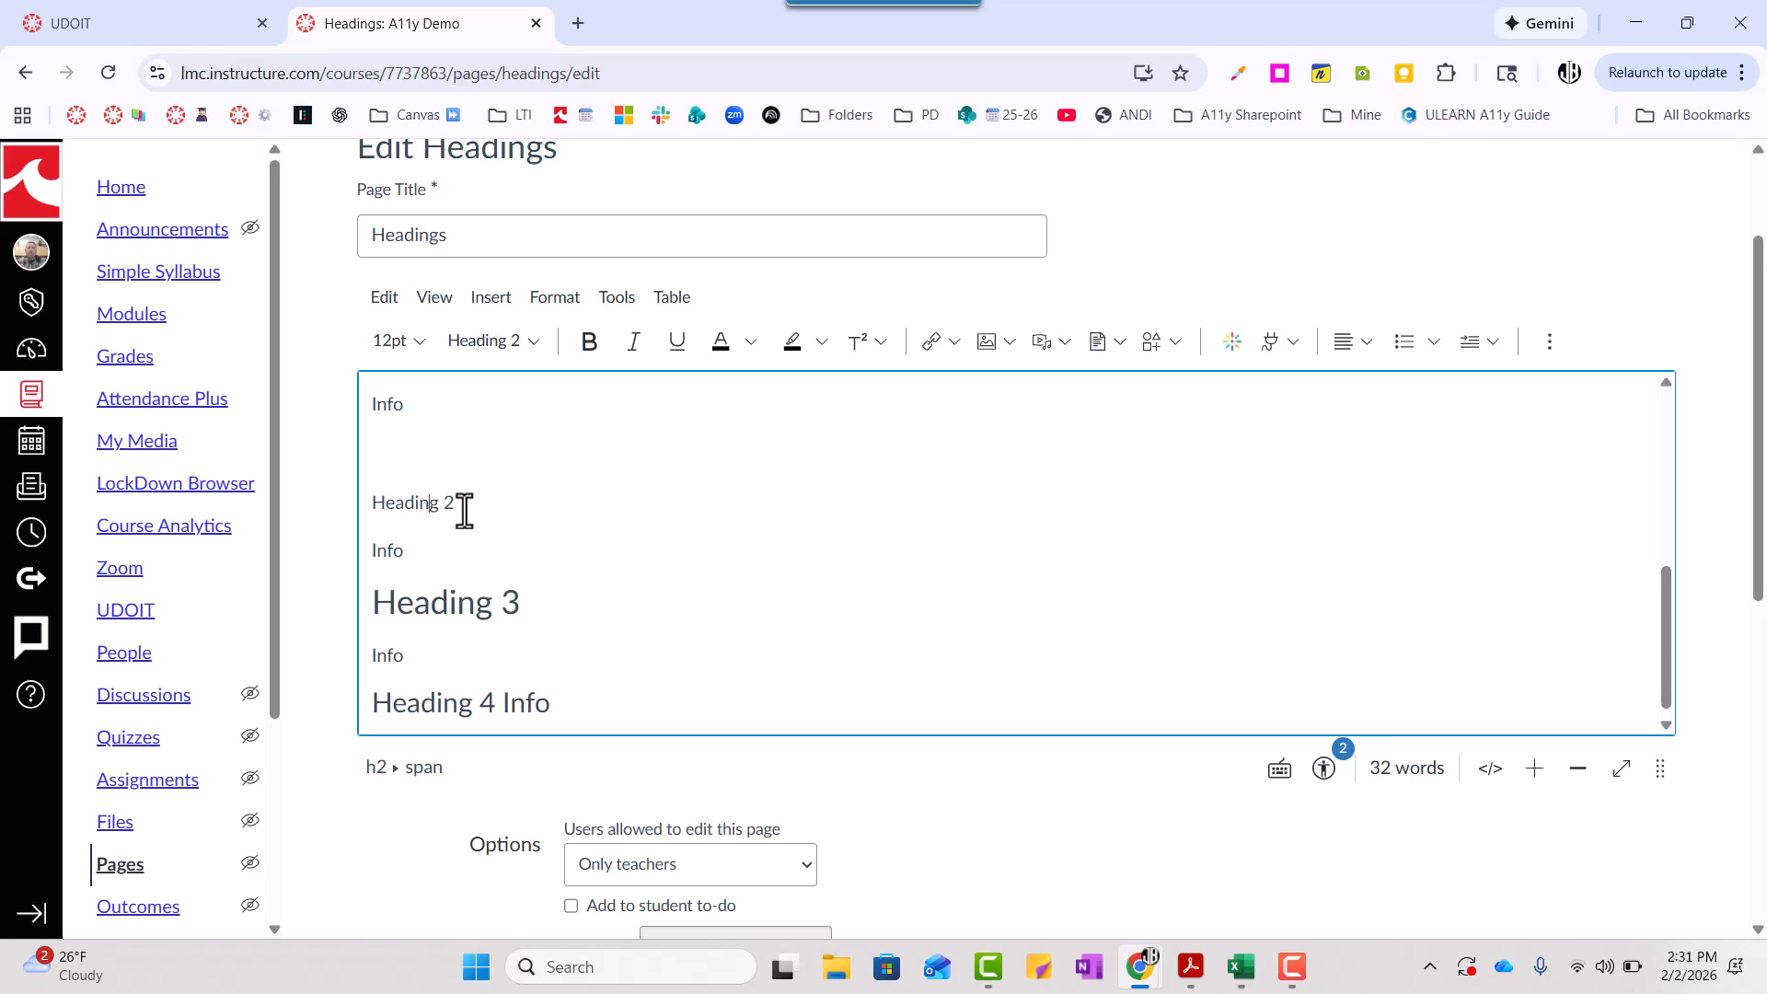
# - Read through the page from the "Module 3: Creating Accessible Content" title to "Heading 4 Info", comparing text appearance with heading structure
pyautogui.scroll(10, 465, 511)
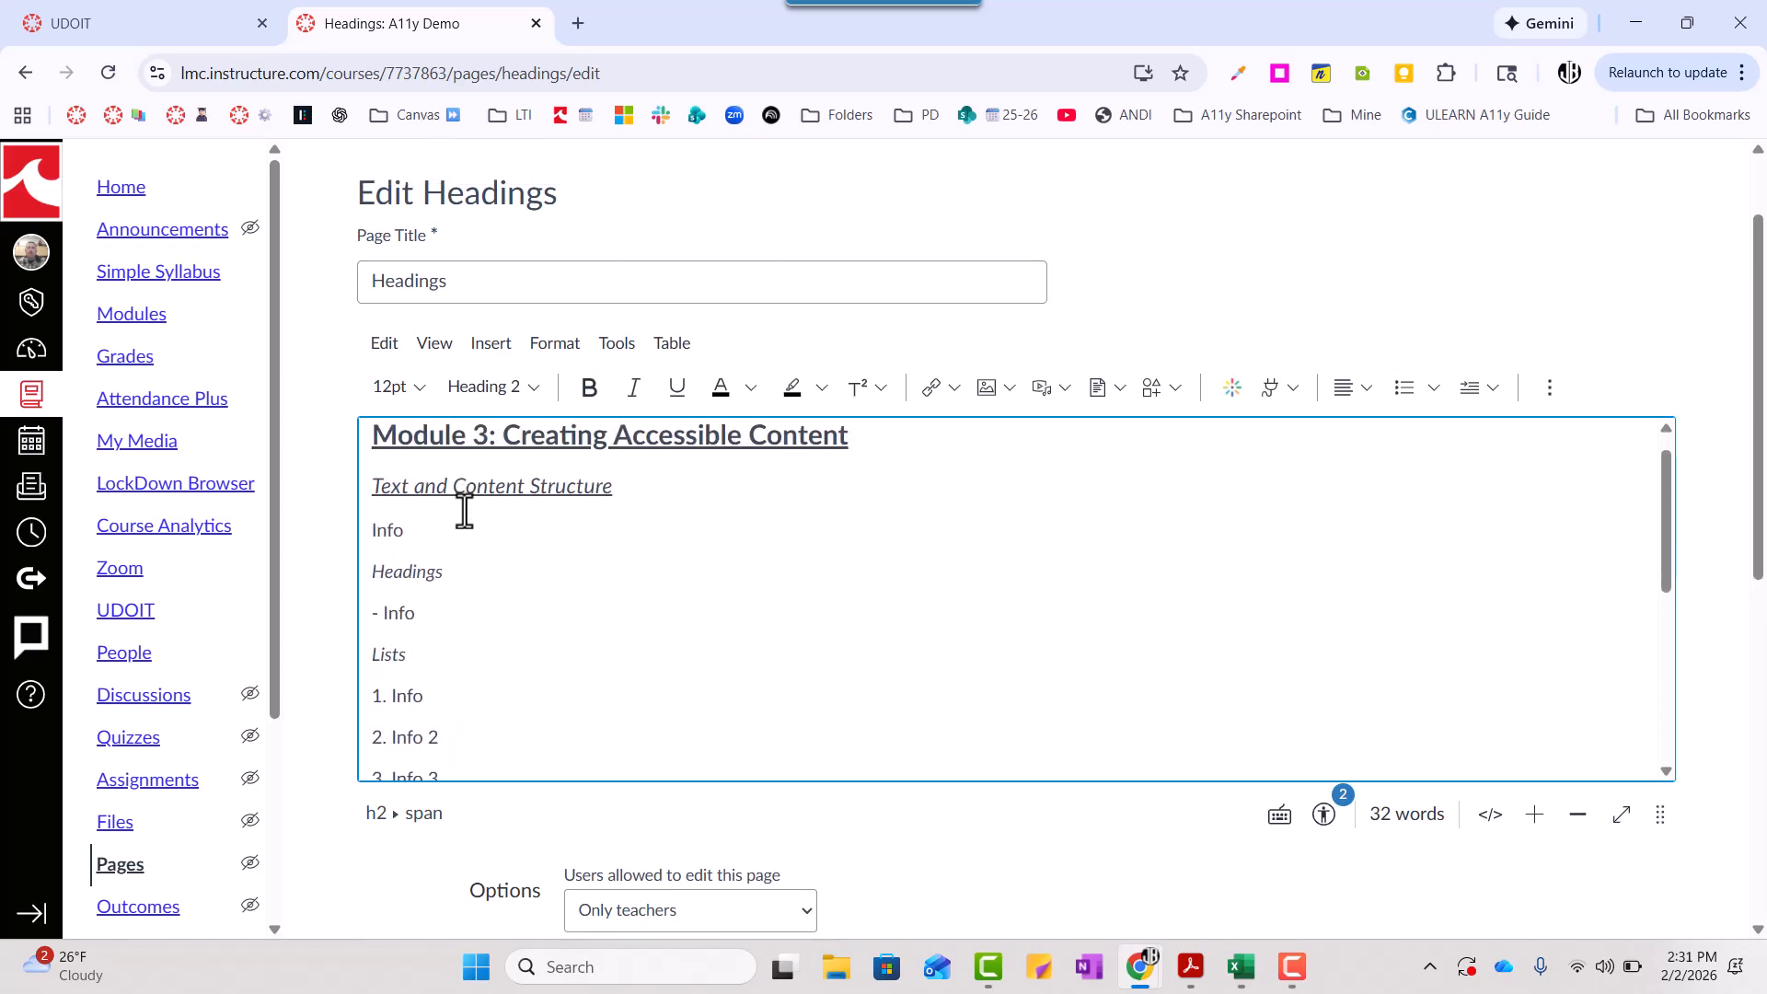
pyautogui.scroll(-1, 462, 508)
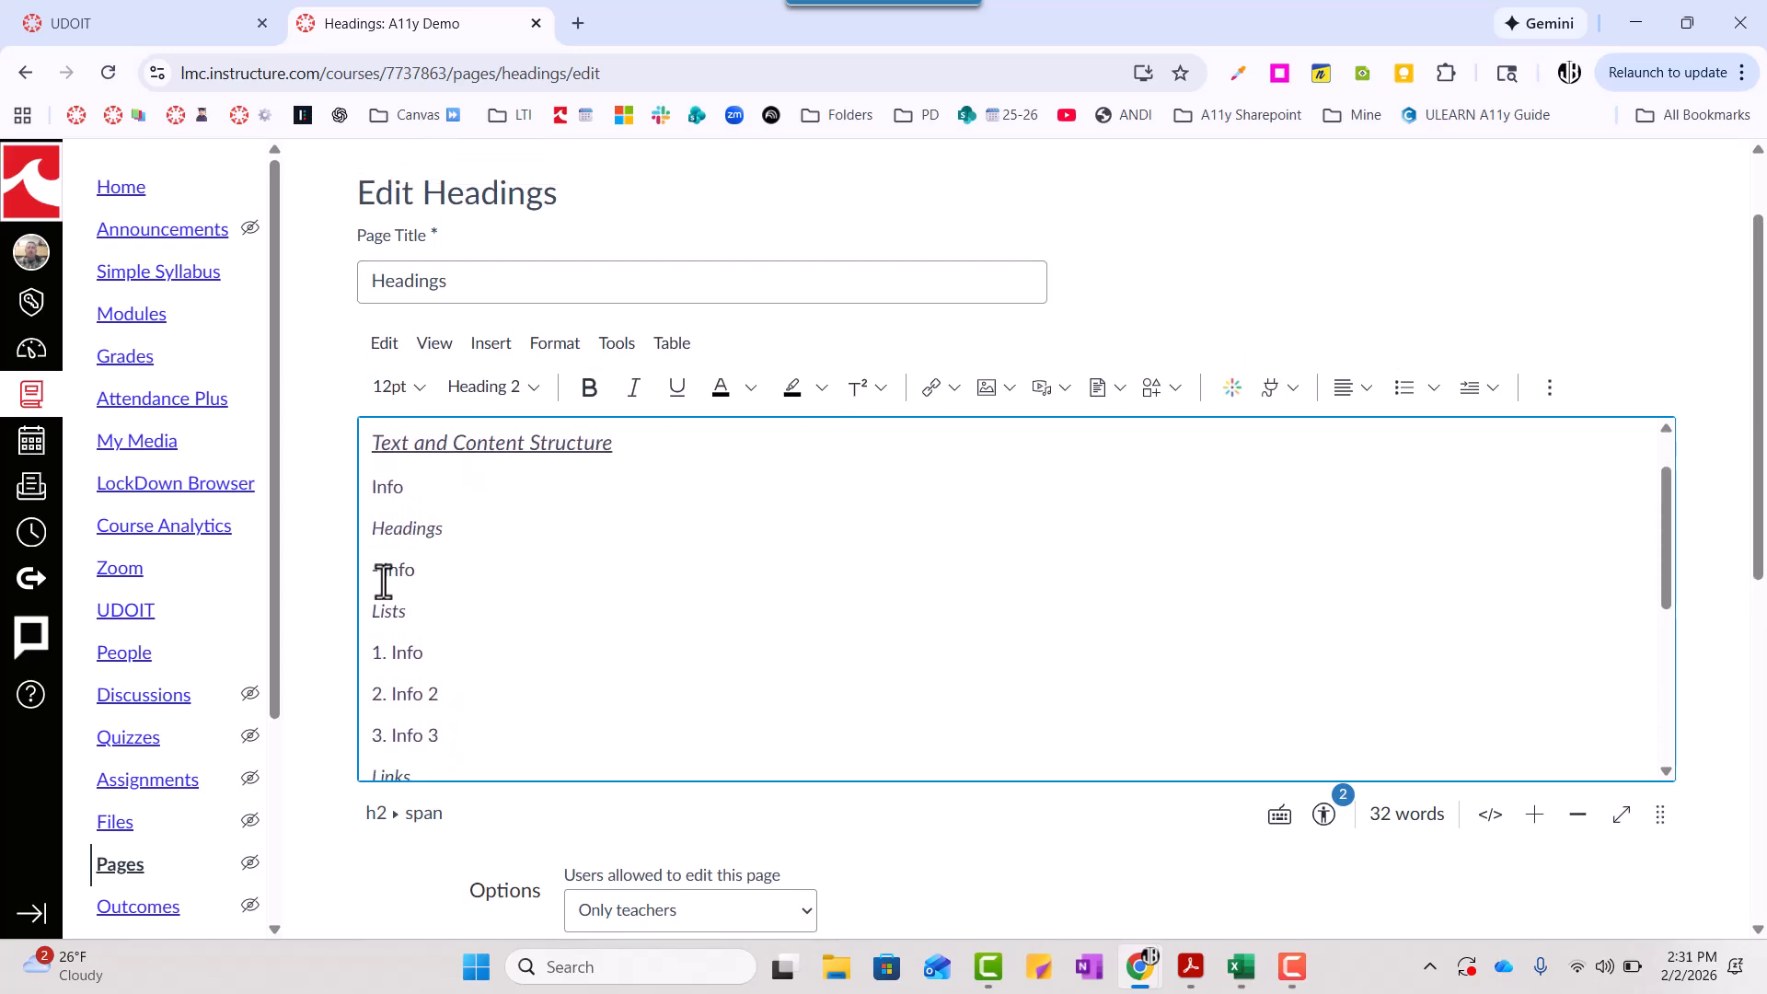
pyautogui.scroll(-2, 425, 698)
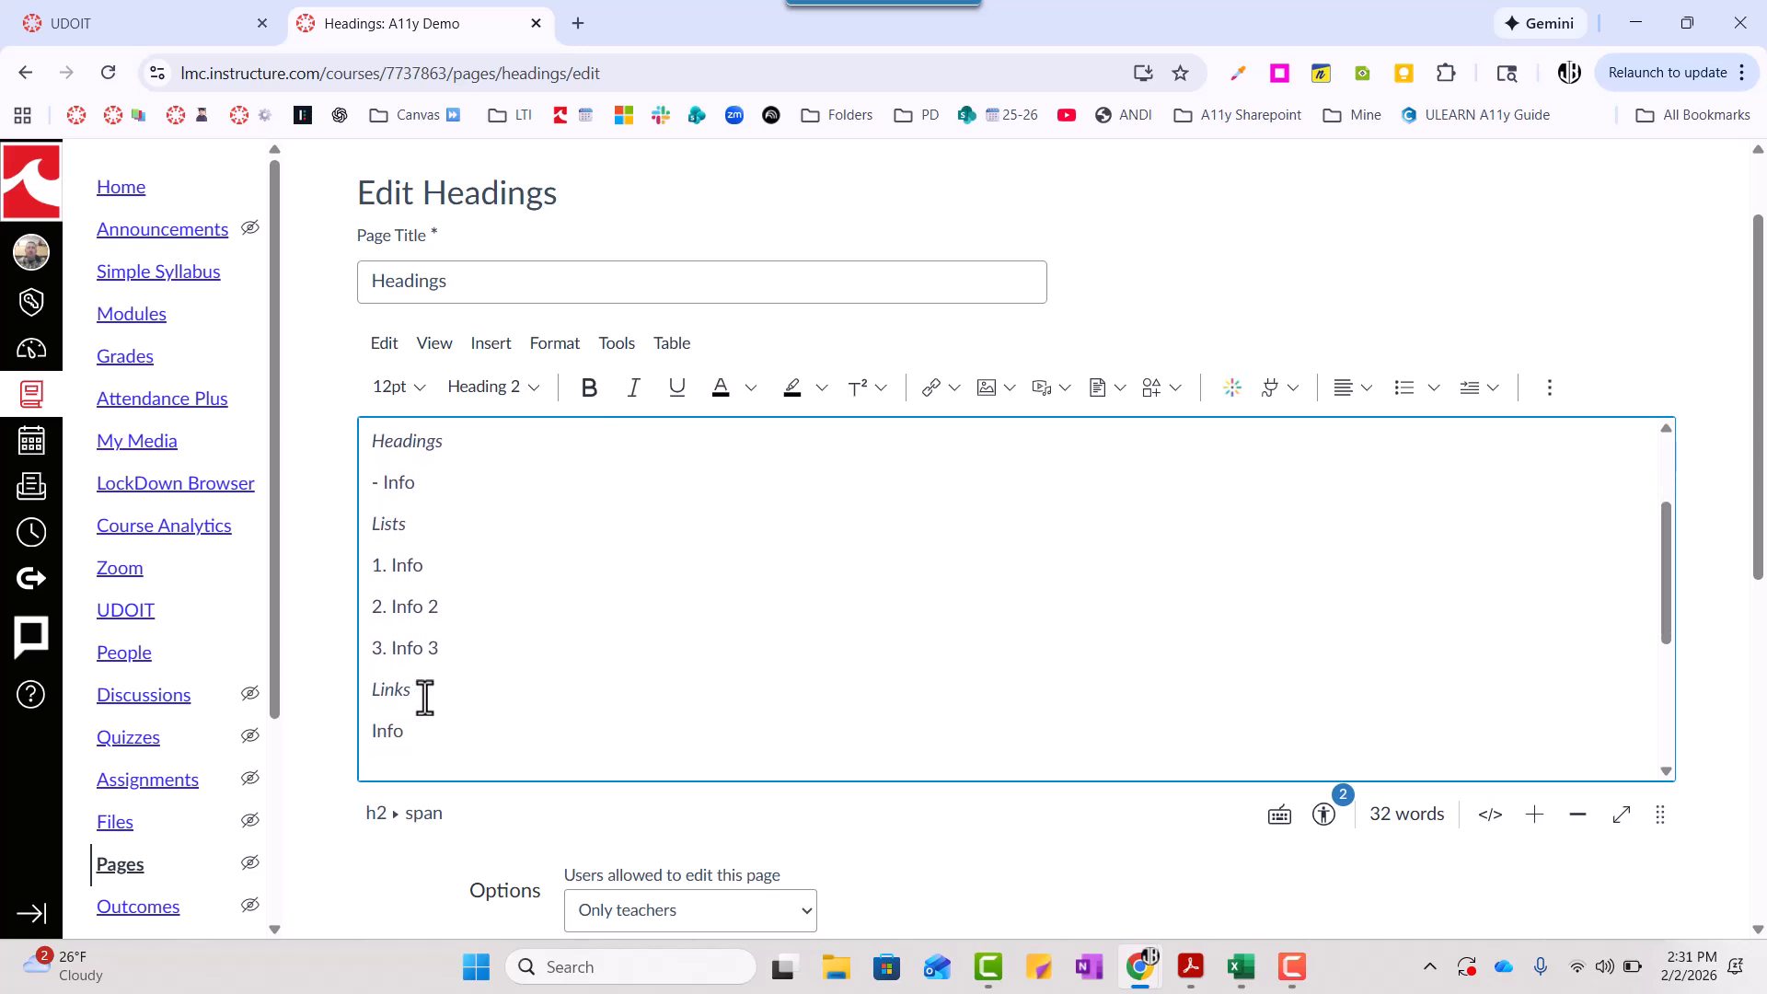
pyautogui.scroll(-4, 425, 697)
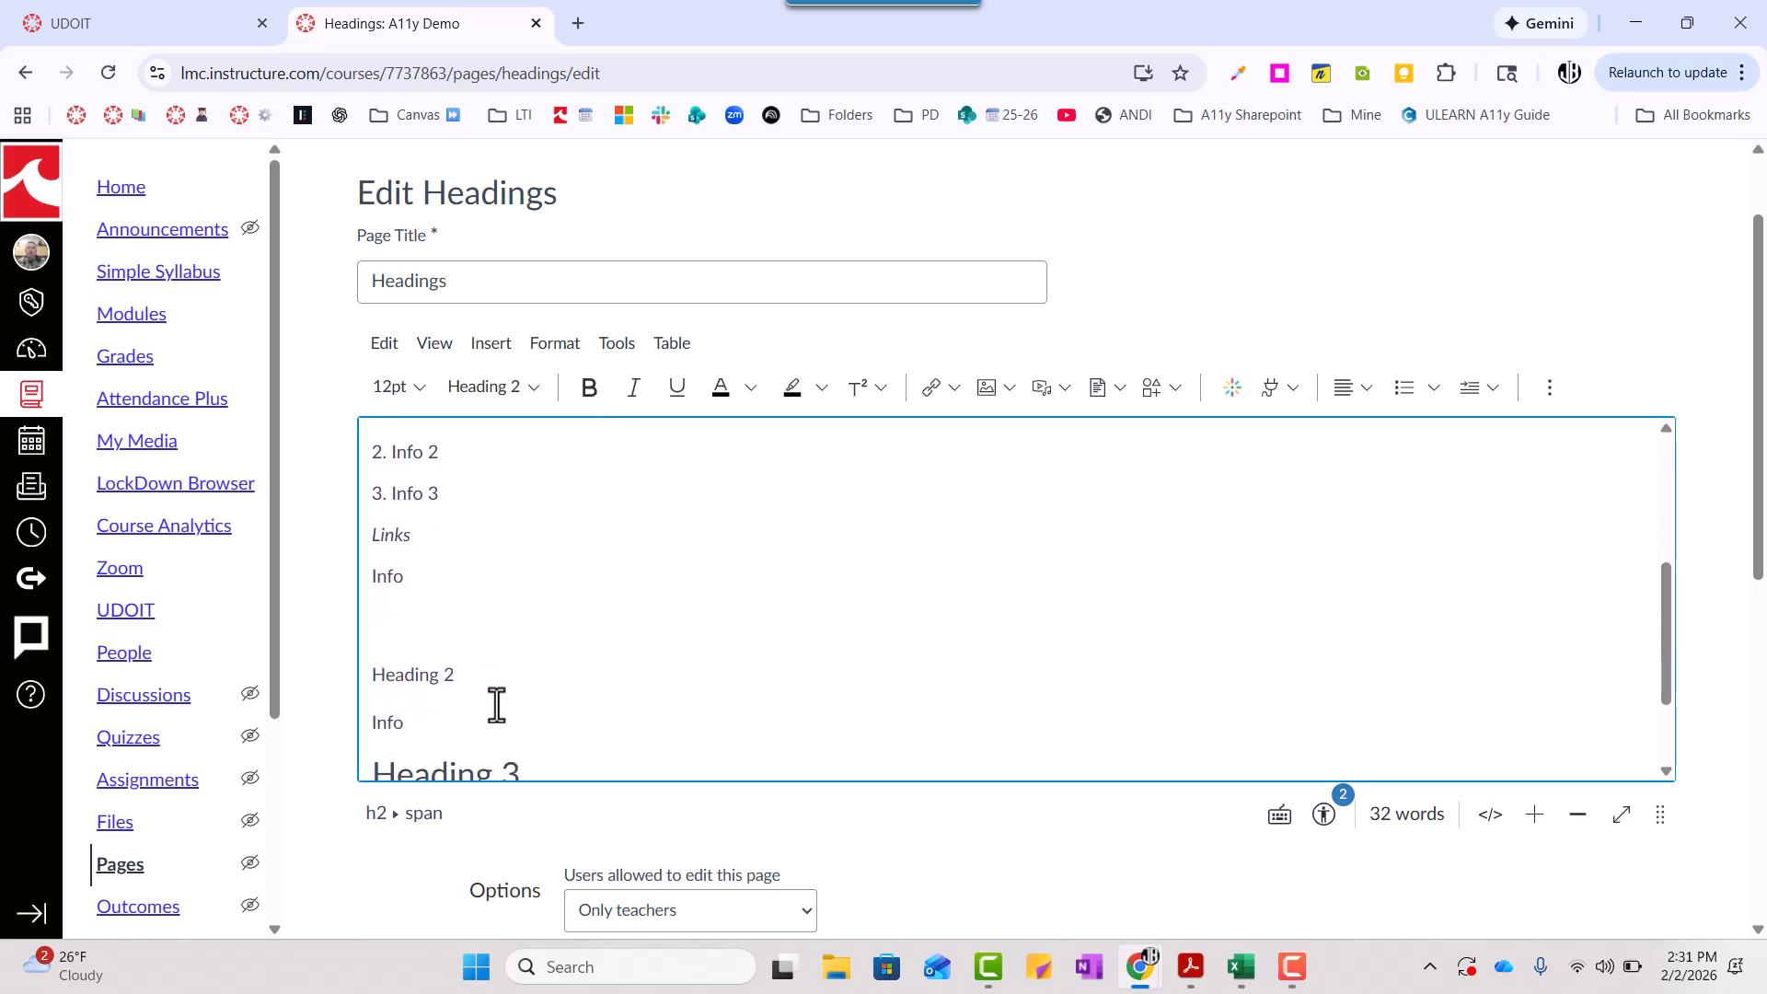
pyautogui.scroll(-4, 497, 705)
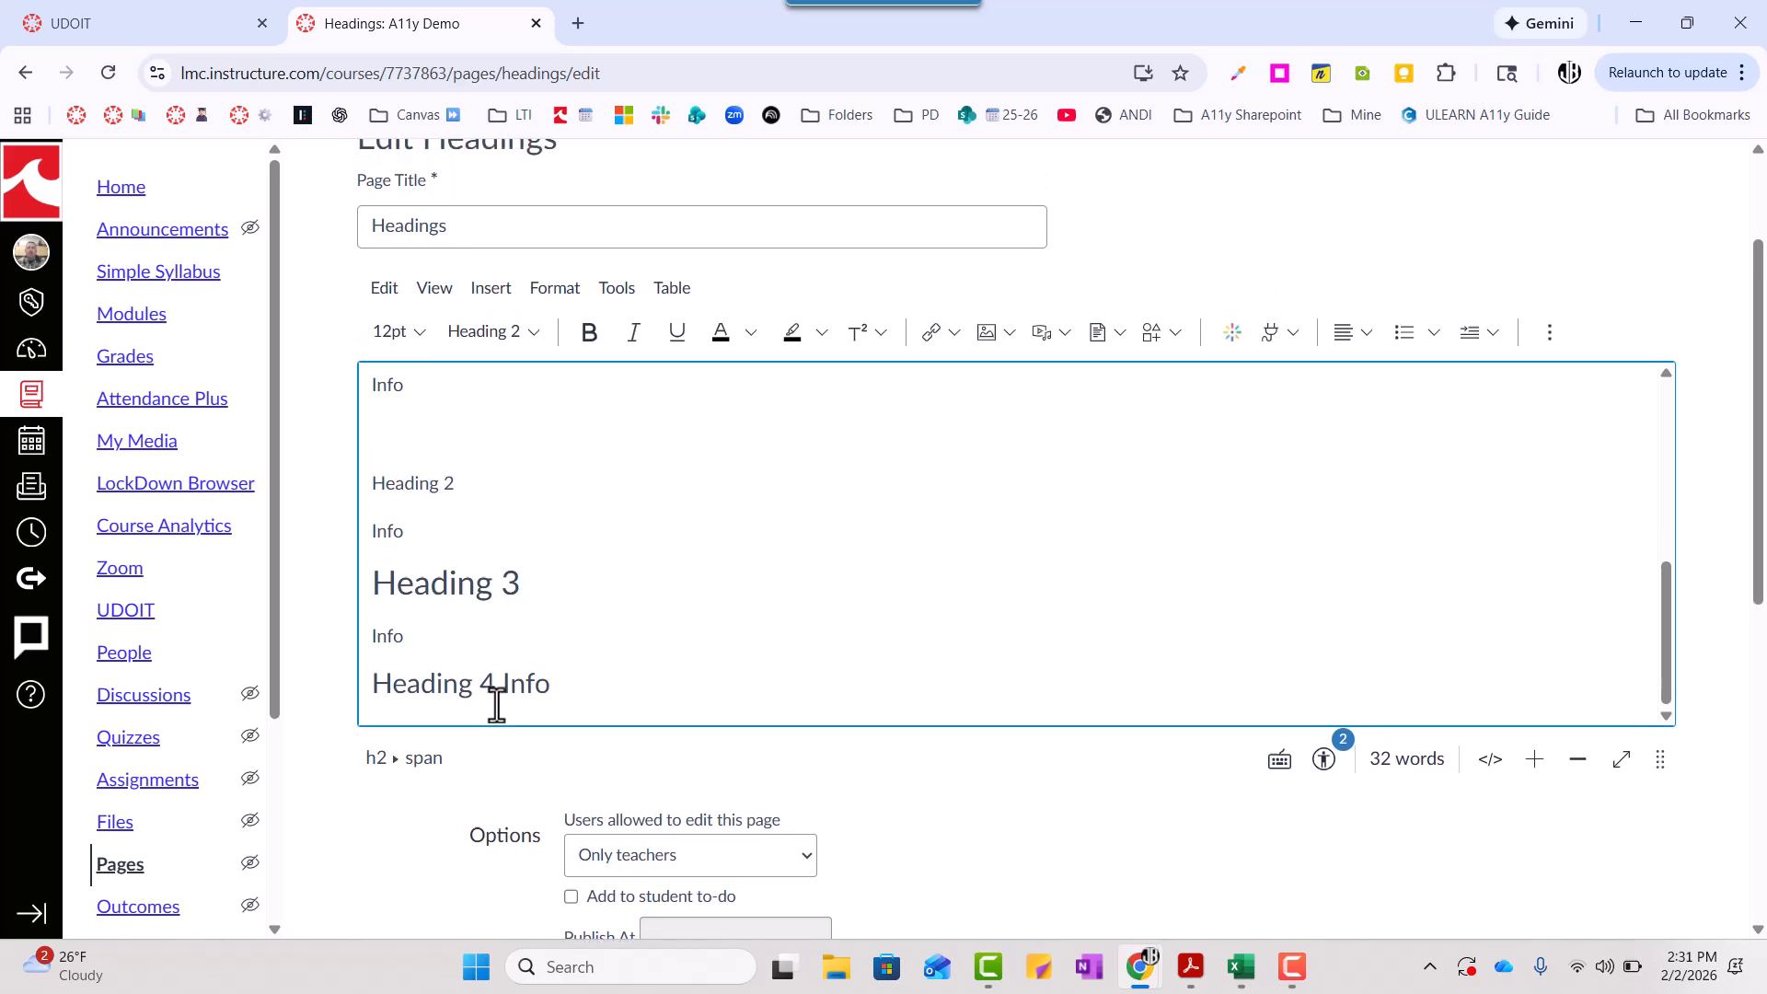
pyautogui.scroll(5, 497, 705)
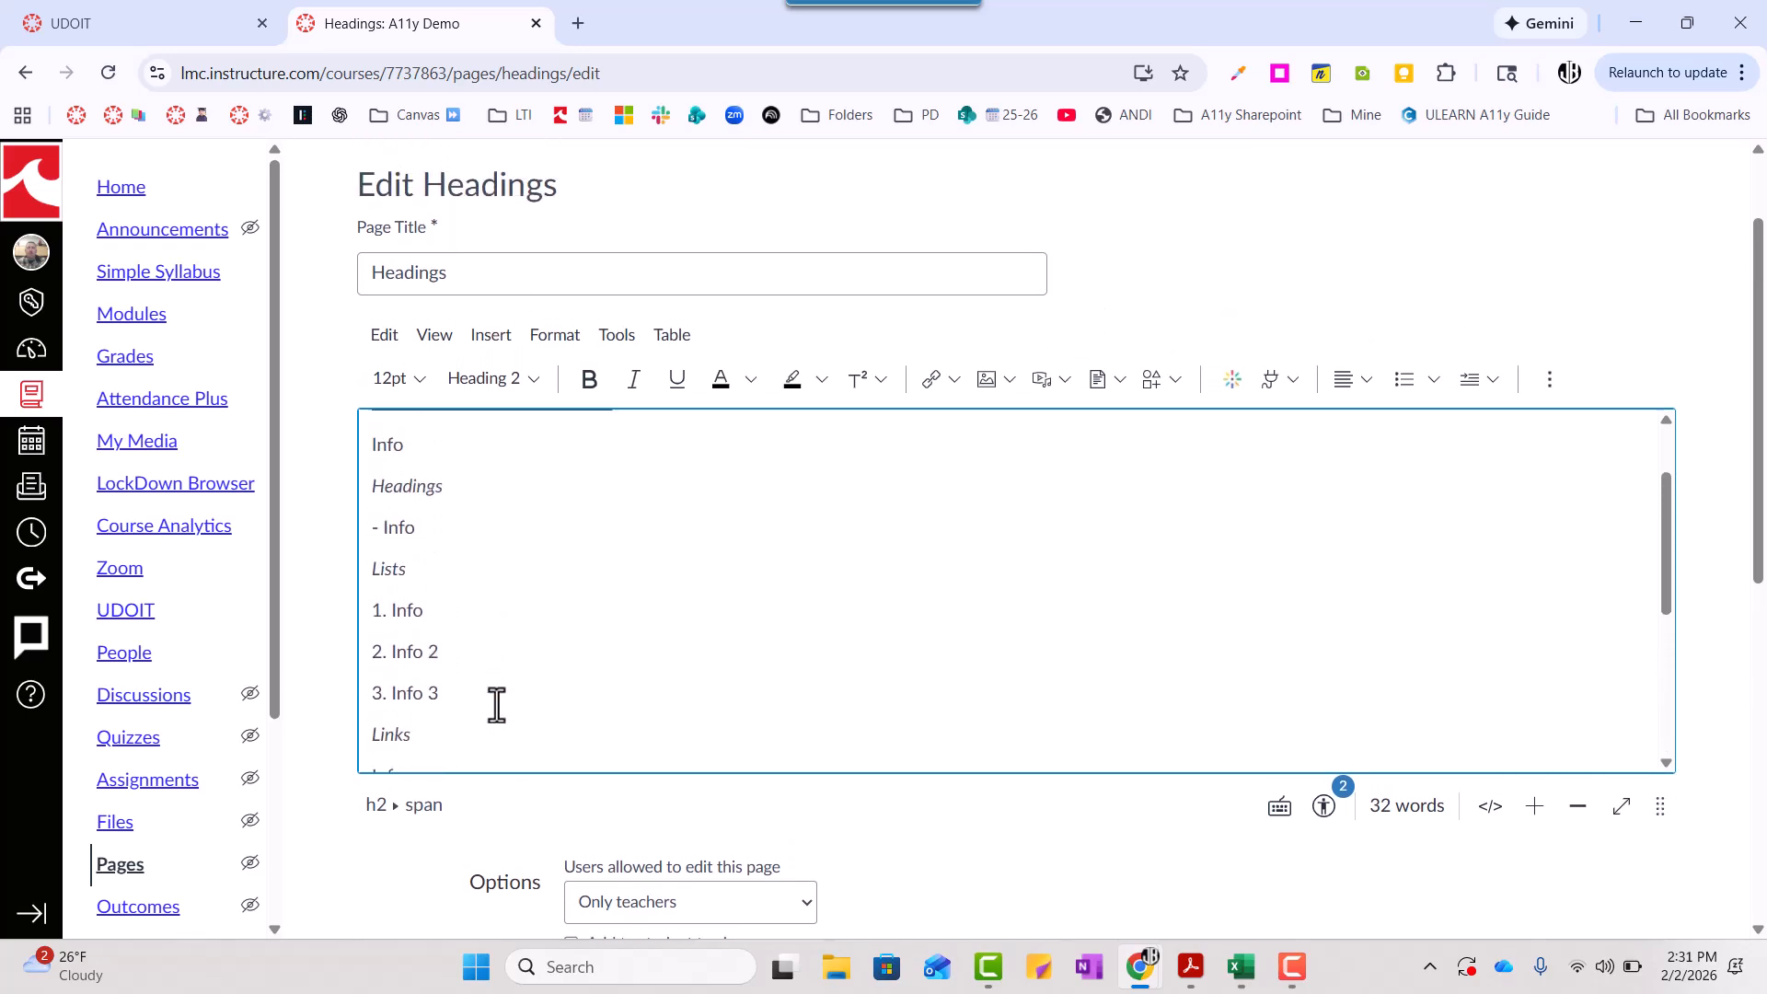
pyautogui.scroll(2, 496, 706)
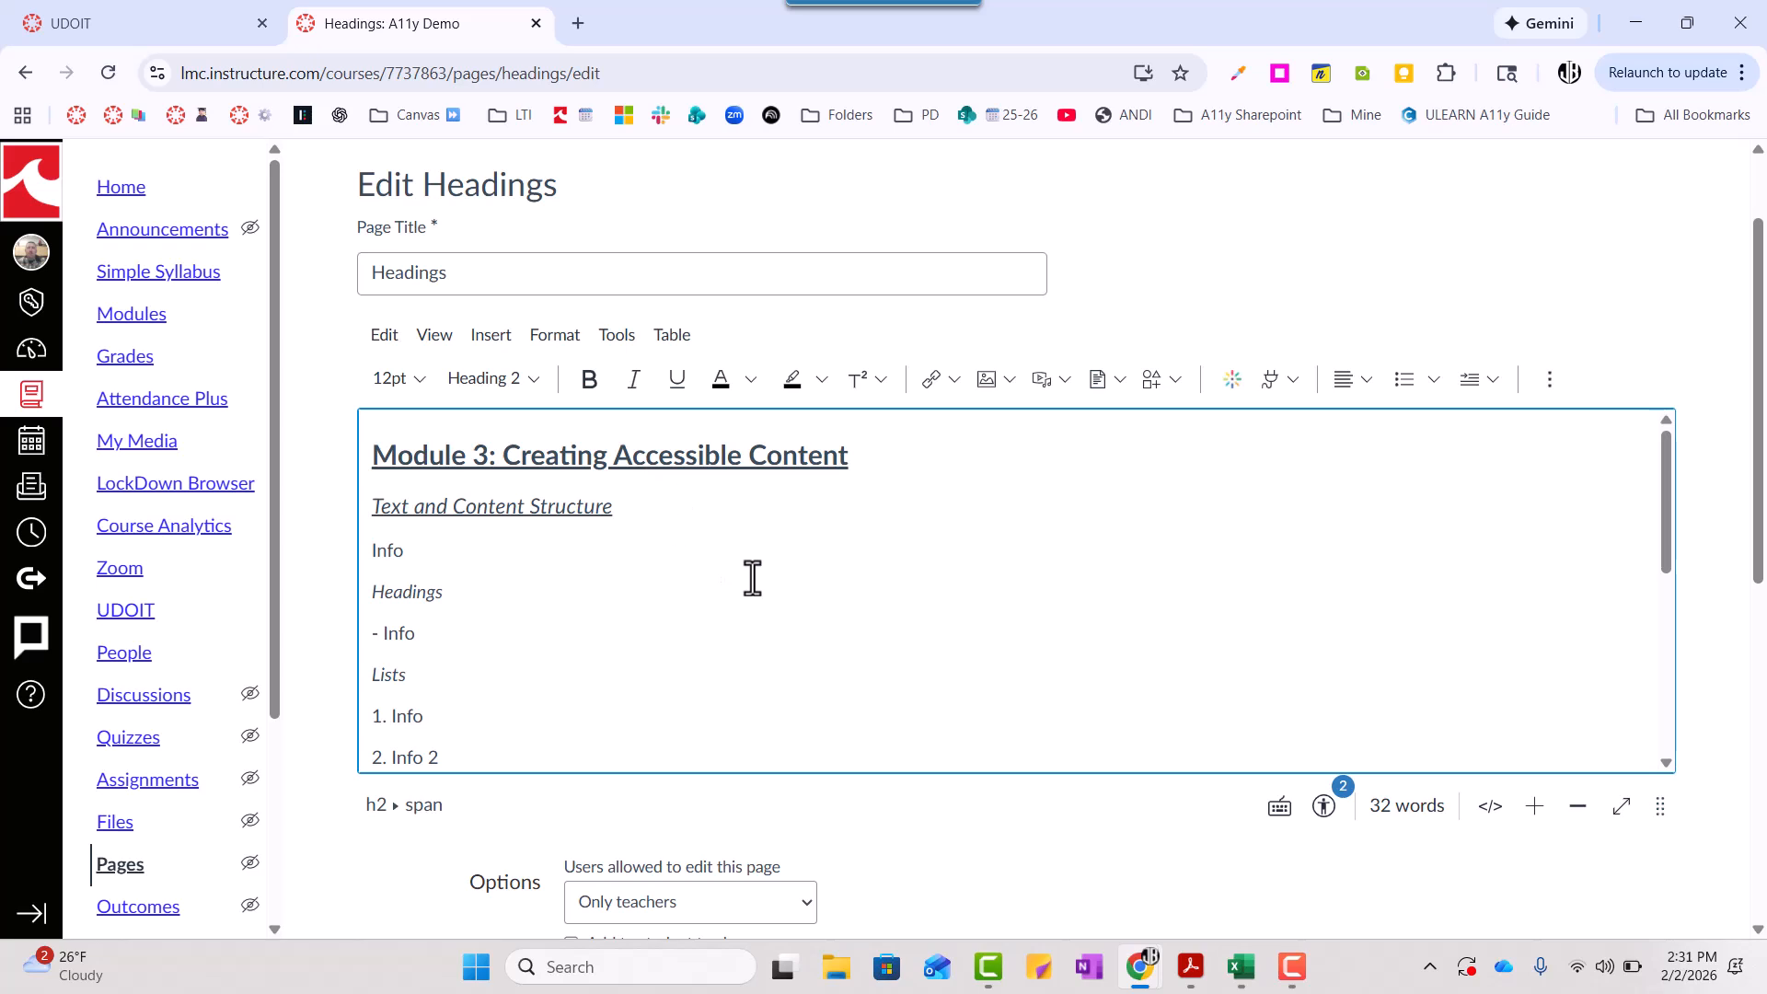
pyautogui.scroll(1, 781, 579)
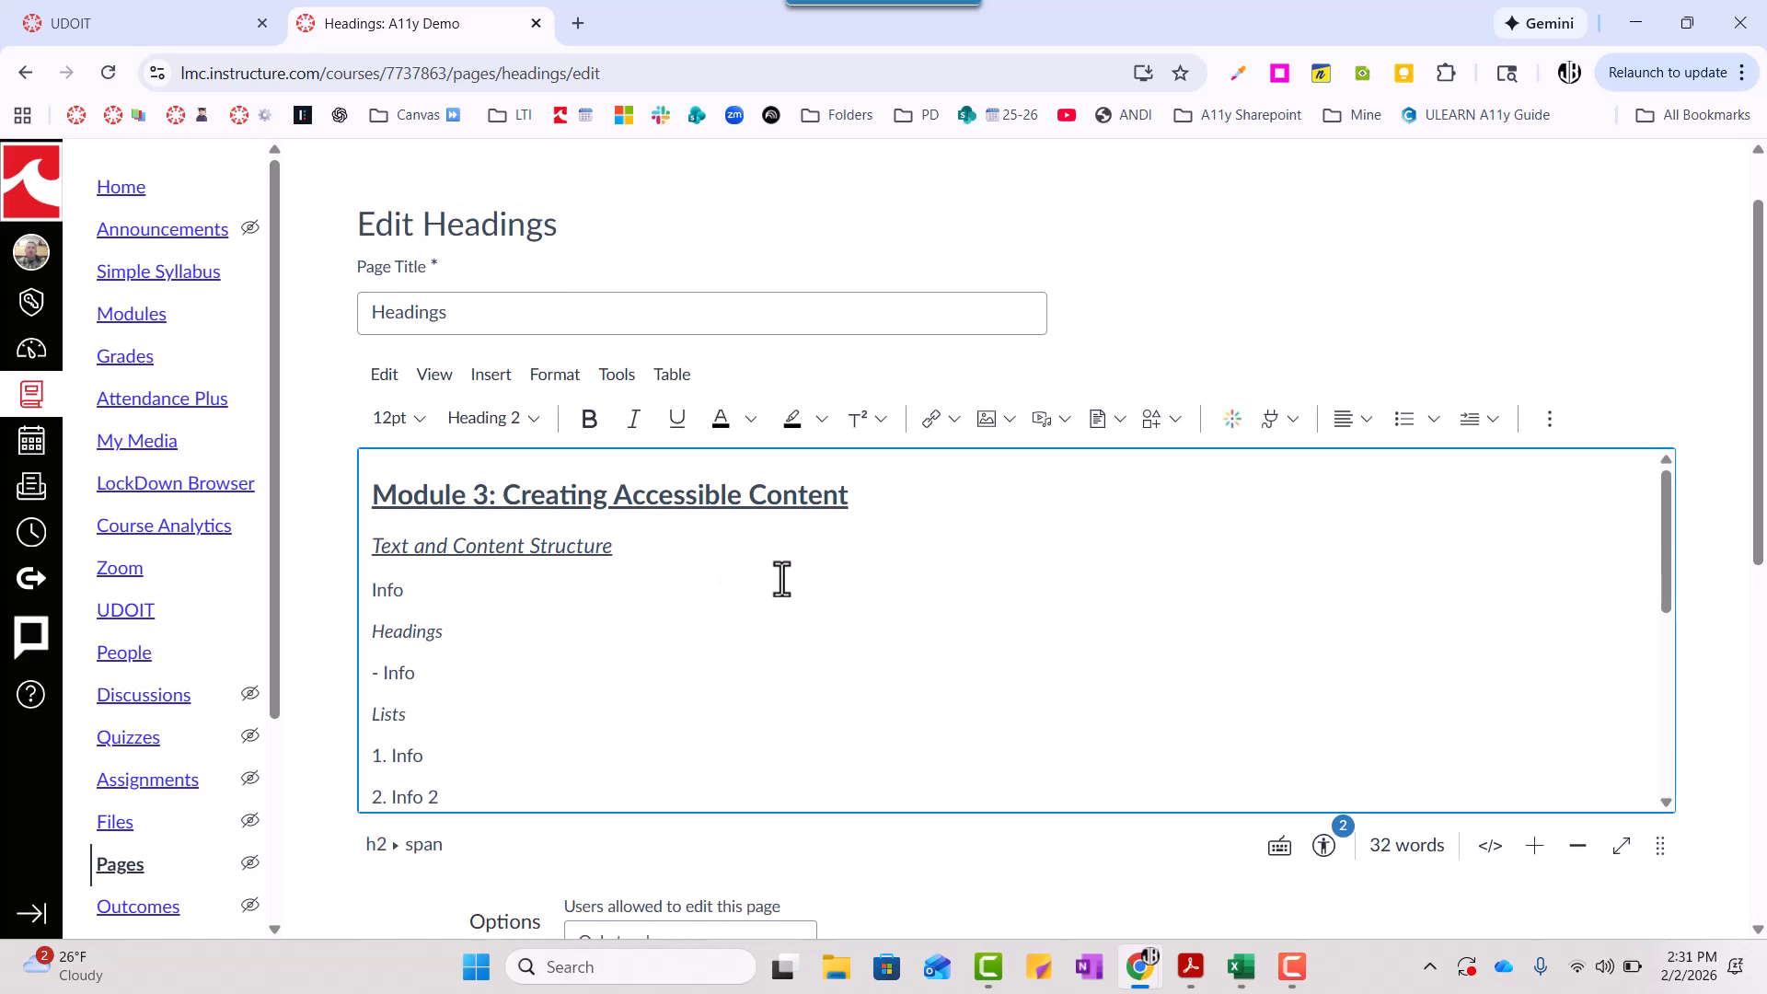
# - Switch to UDOIT, close the skipped heading levels issue and list the Styled Headings issues from the home scorecard
pyautogui.click(180, 33)
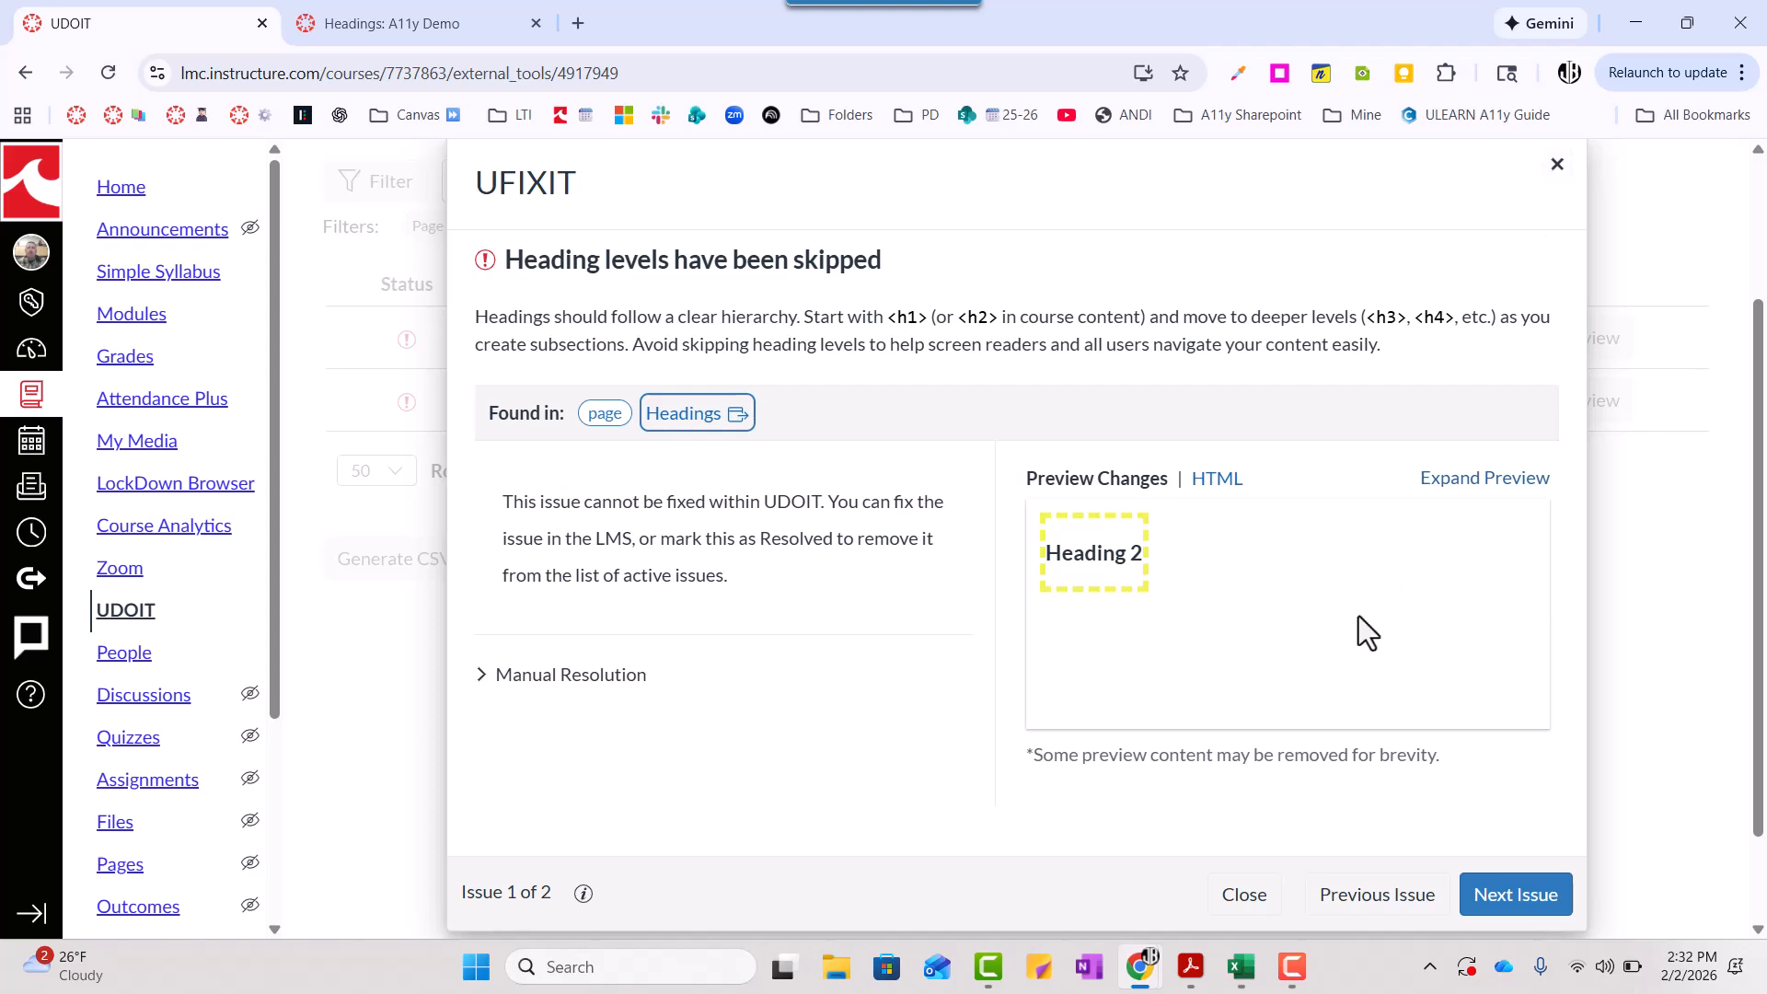
pyautogui.click(1238, 894)
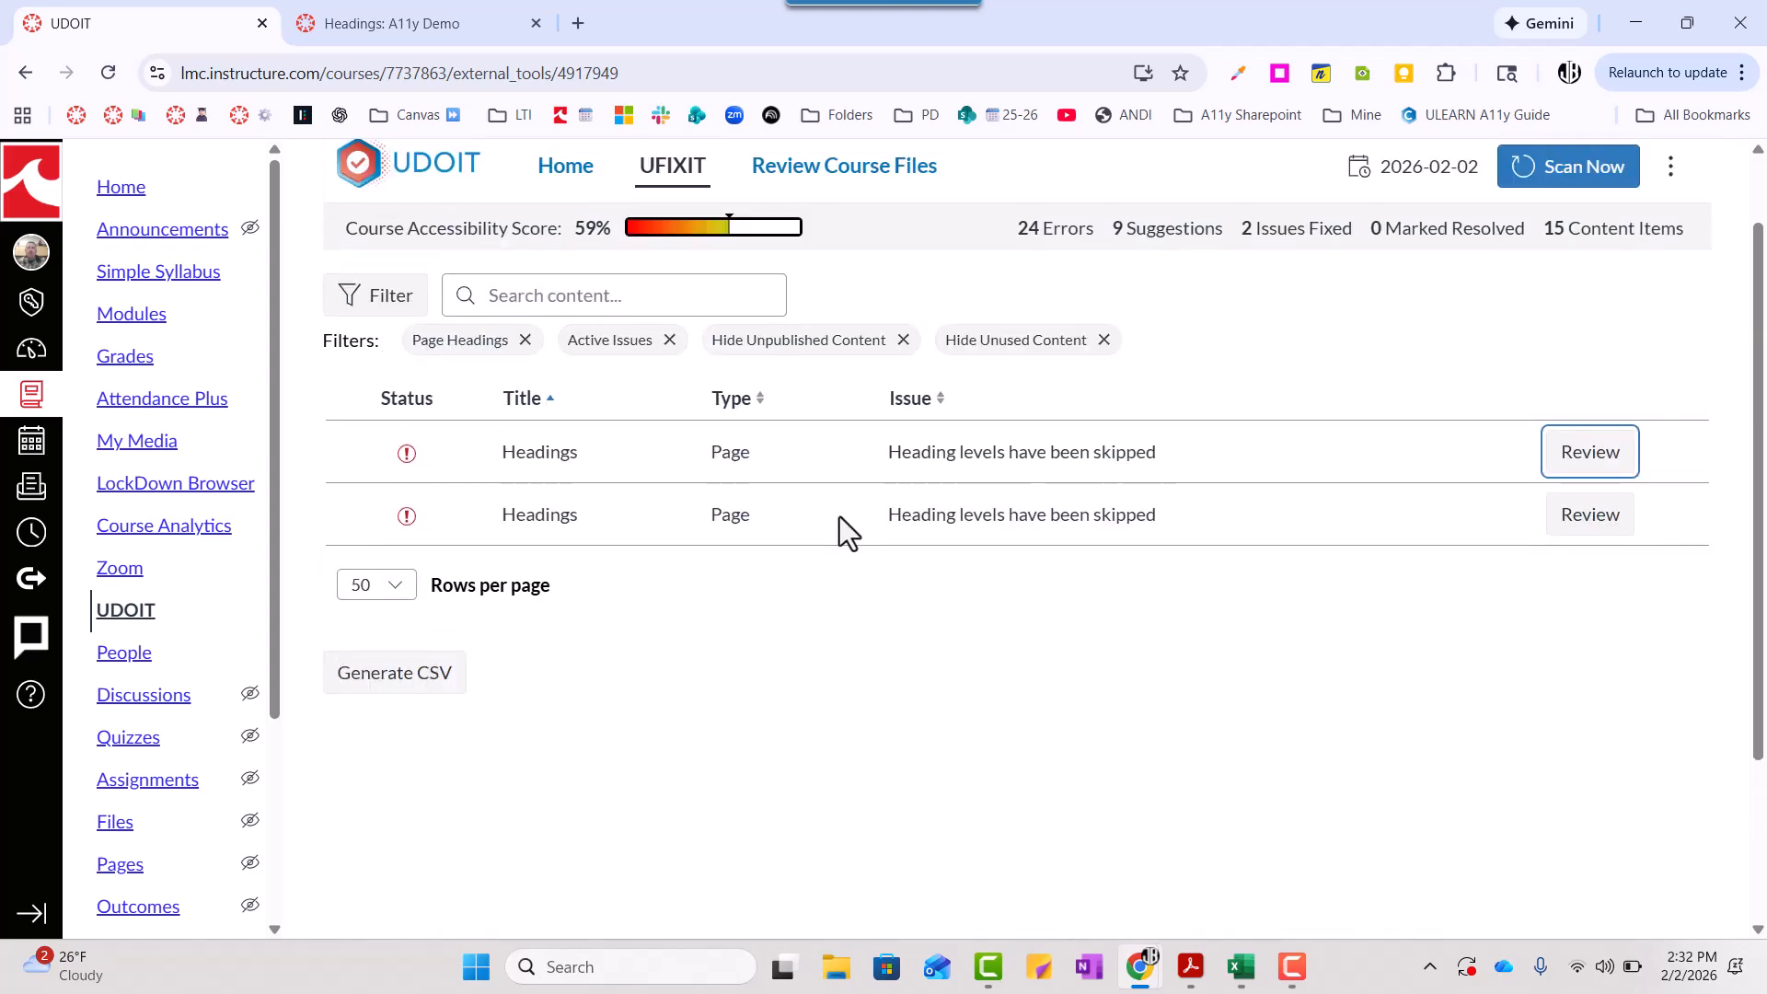
pyautogui.click(541, 169)
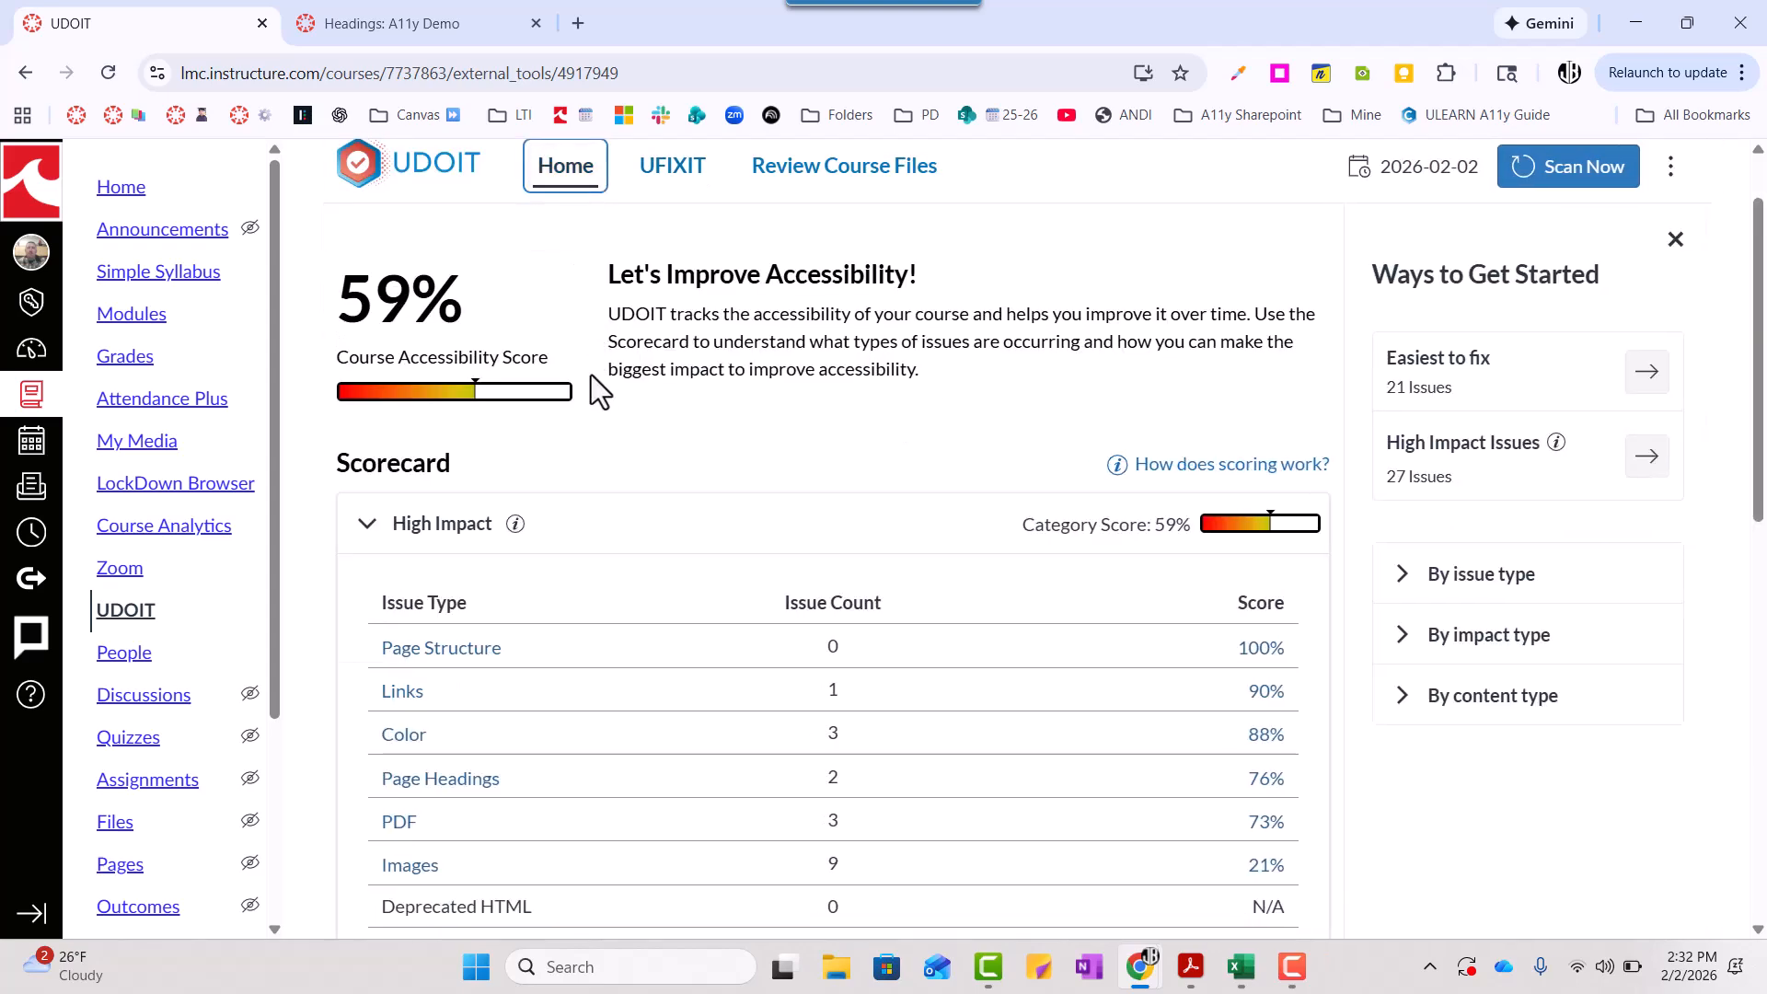
pyautogui.scroll(-4, 705, 777)
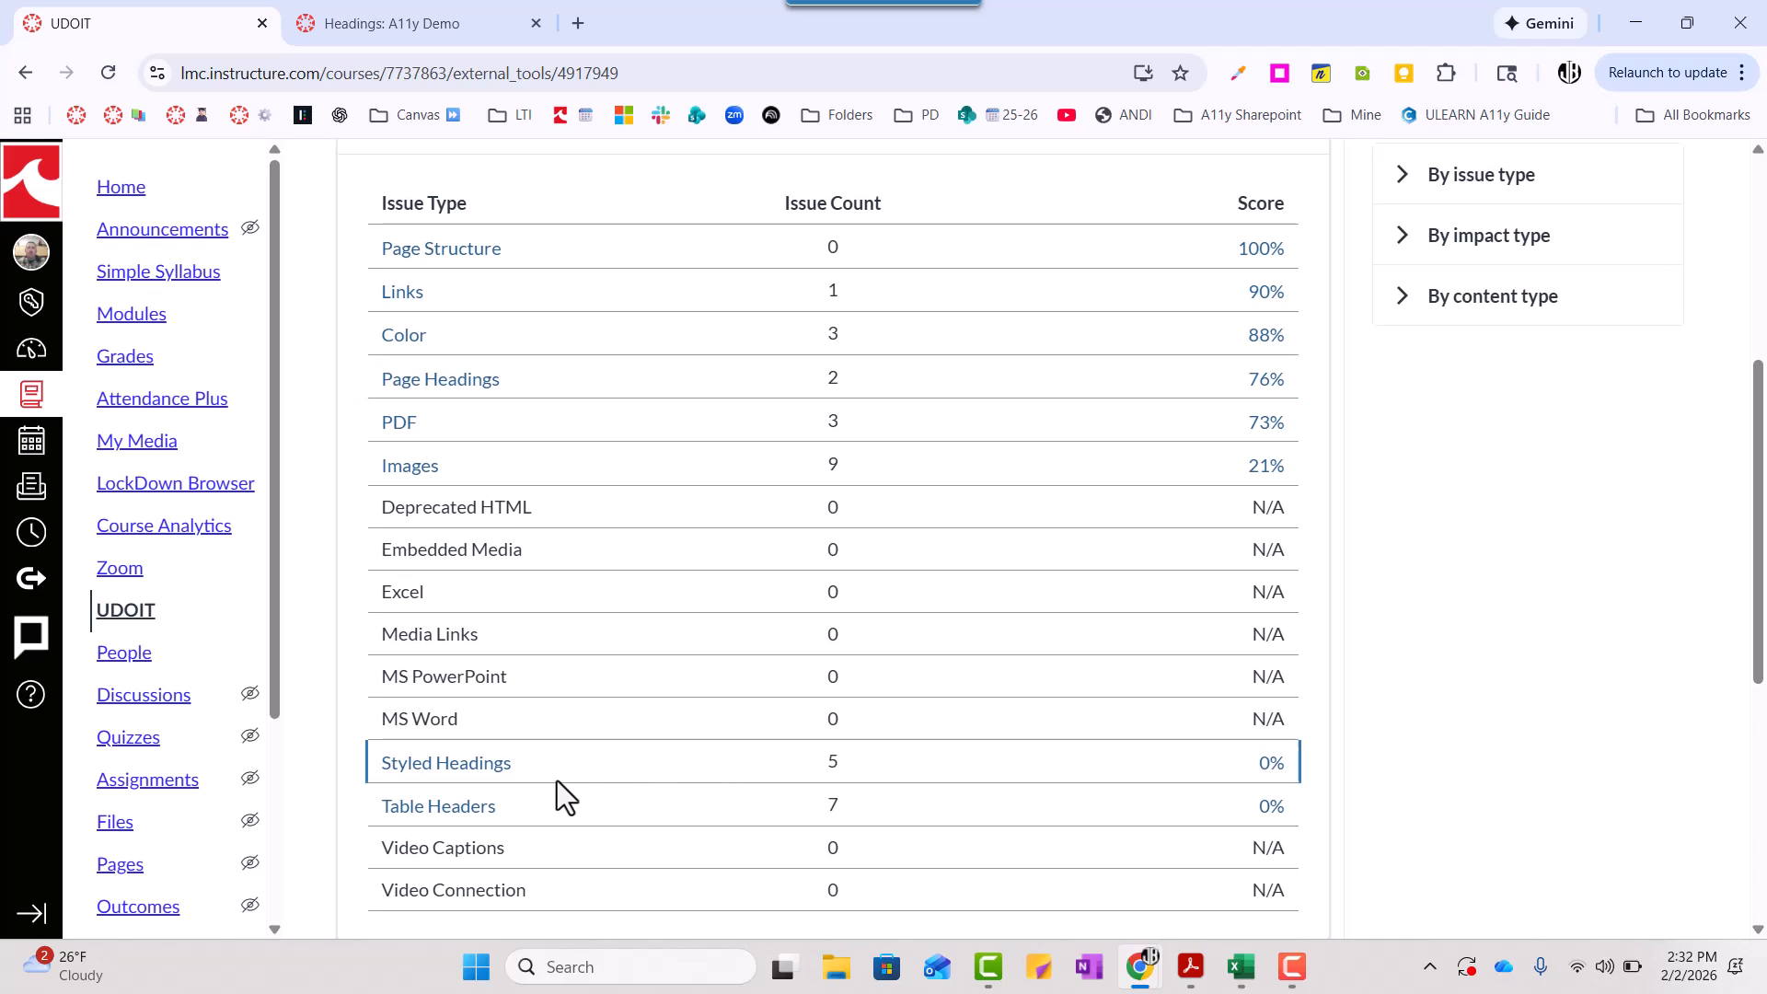
pyautogui.click(495, 773)
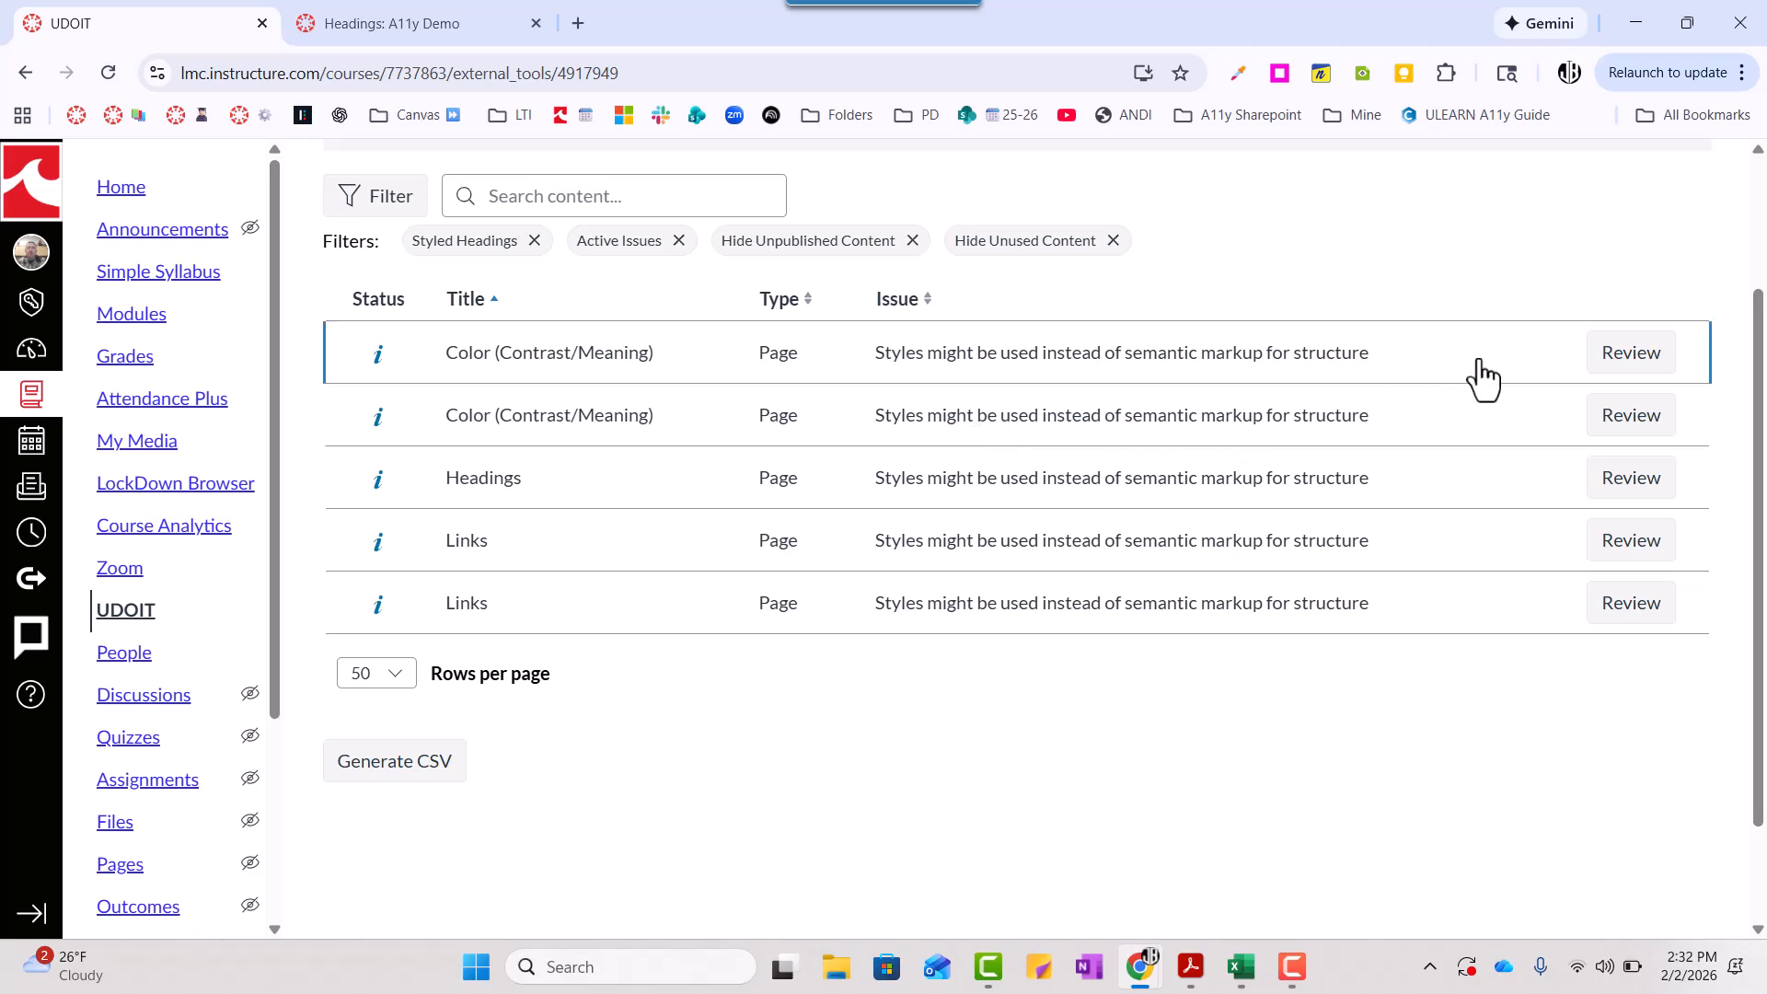
# - Review the semantic markup issue for "Module 3: Creating Accessible Content" and compare it with the page in the Canvas editor
pyautogui.click(1606, 366)
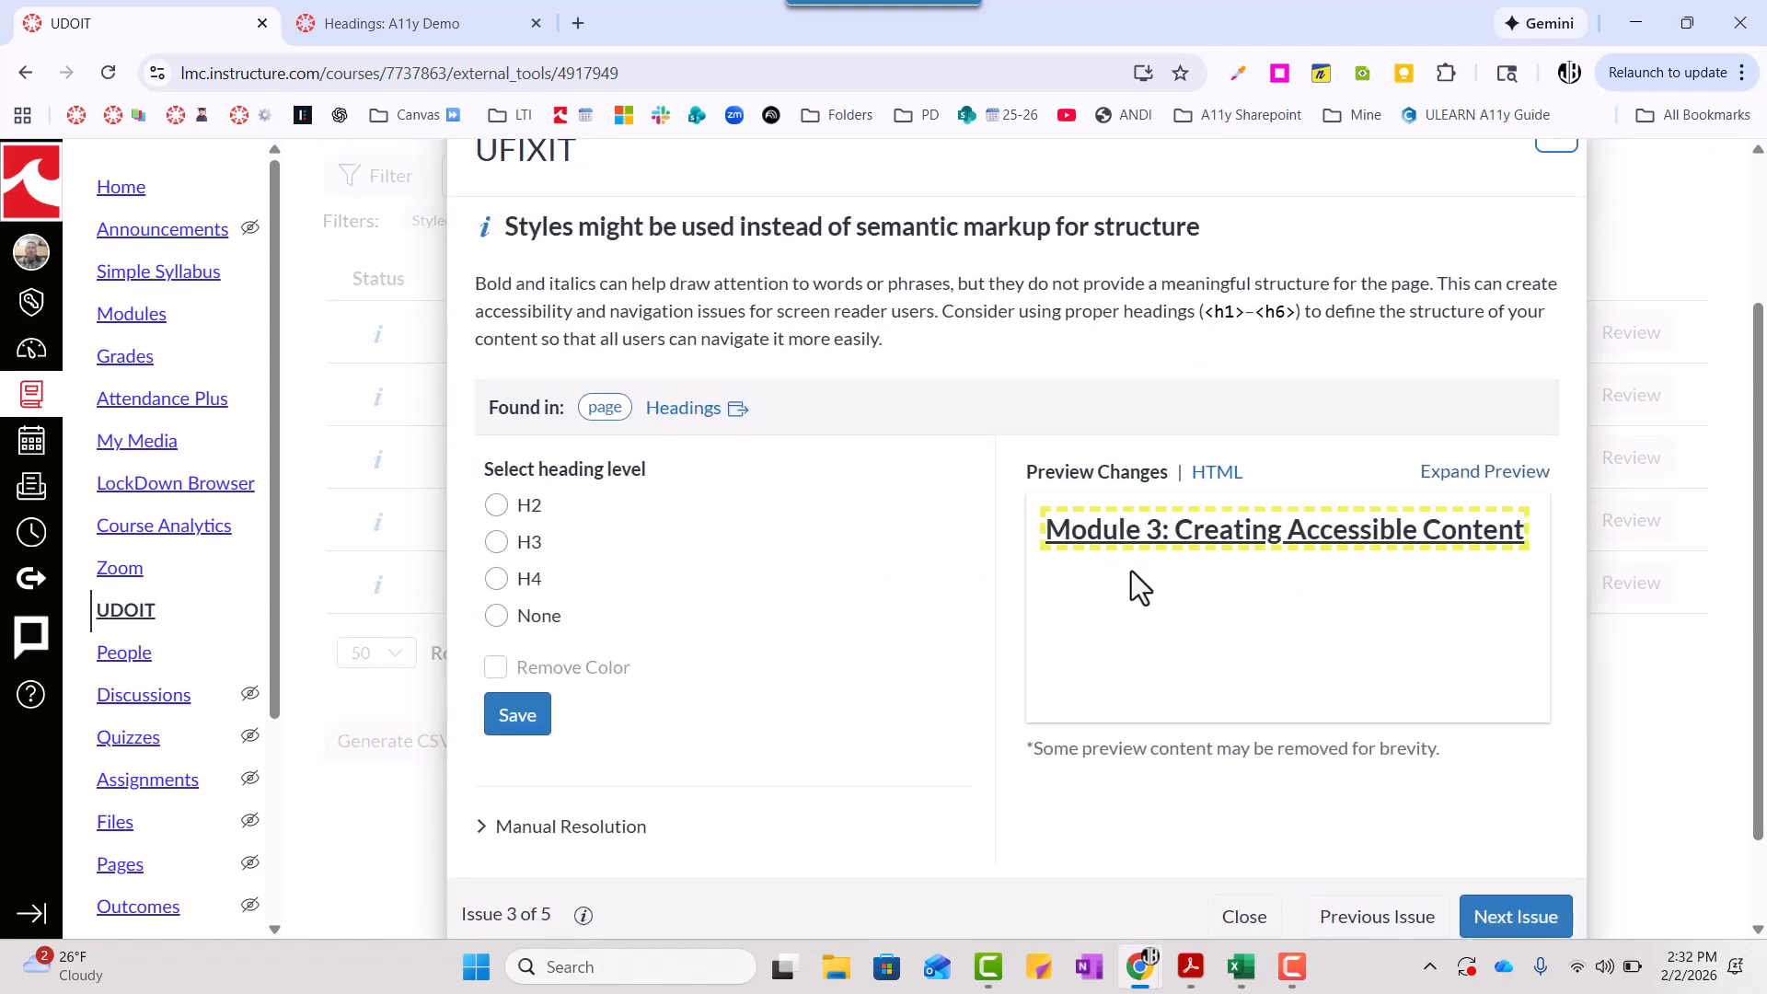
pyautogui.click(401, 29)
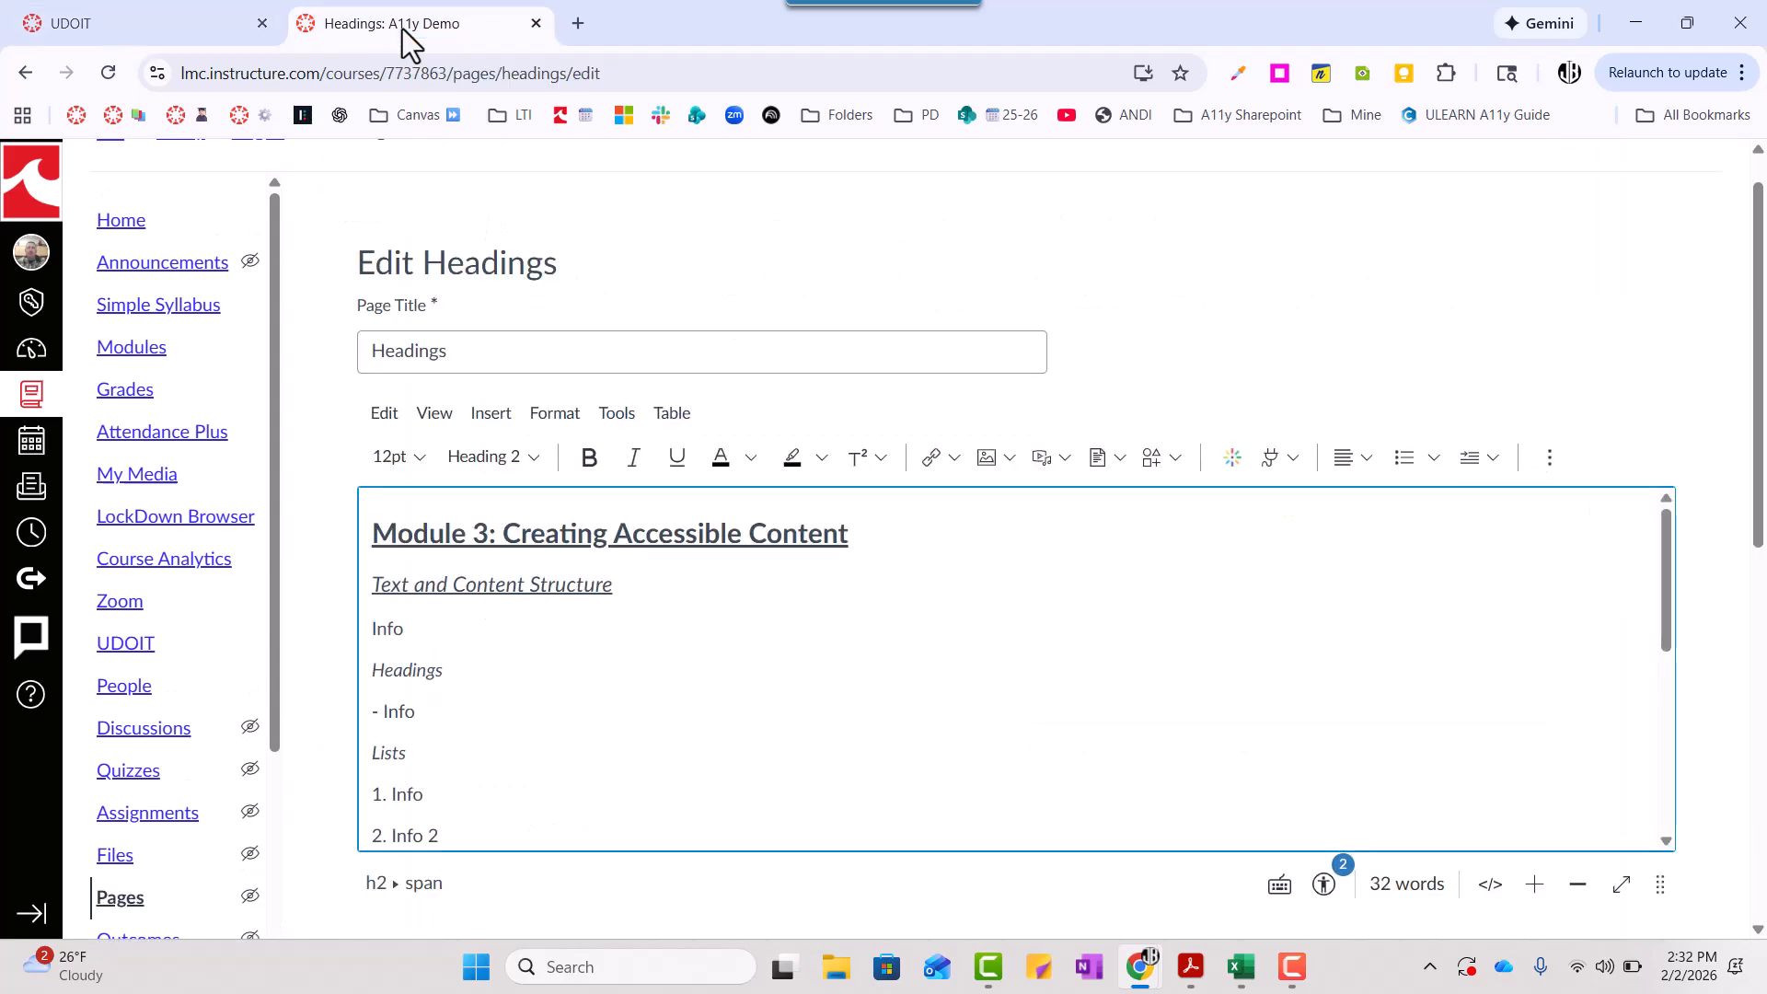
pyautogui.click(79, 22)
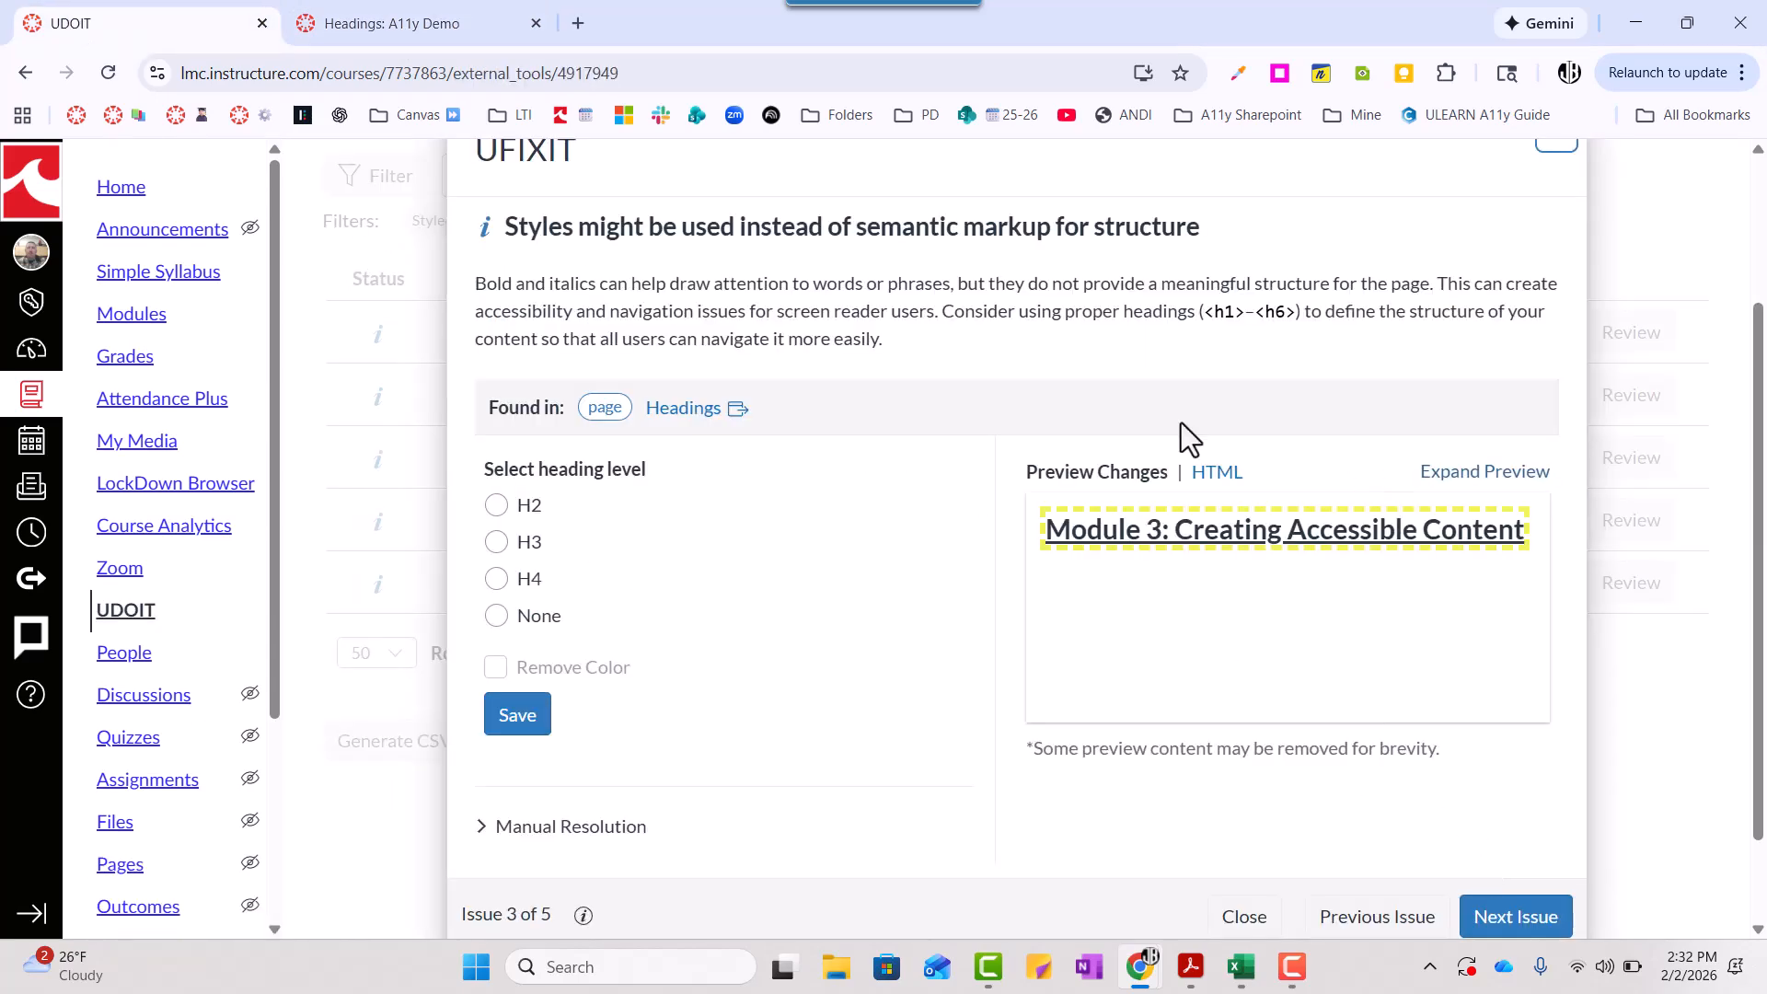
# - Open the Headings page from the UDOIT issue and put a freshly loaded copy into edit mode
pyautogui.click(687, 415)
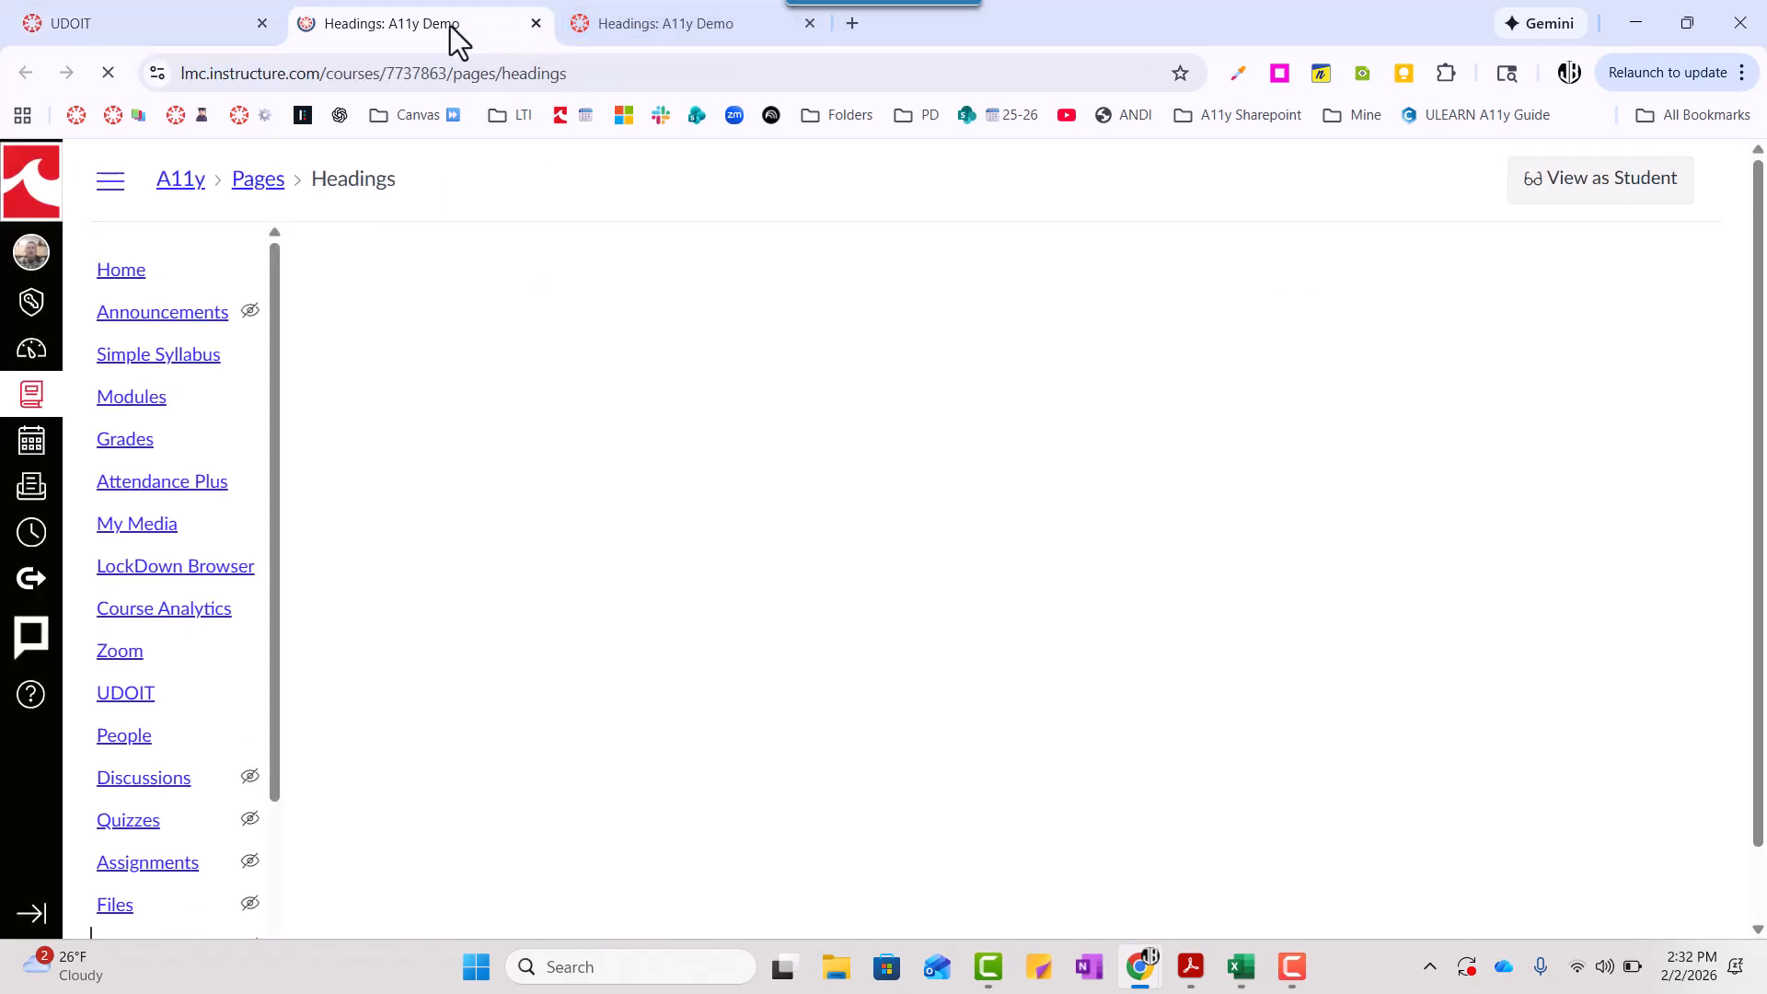
pyautogui.click(1594, 297)
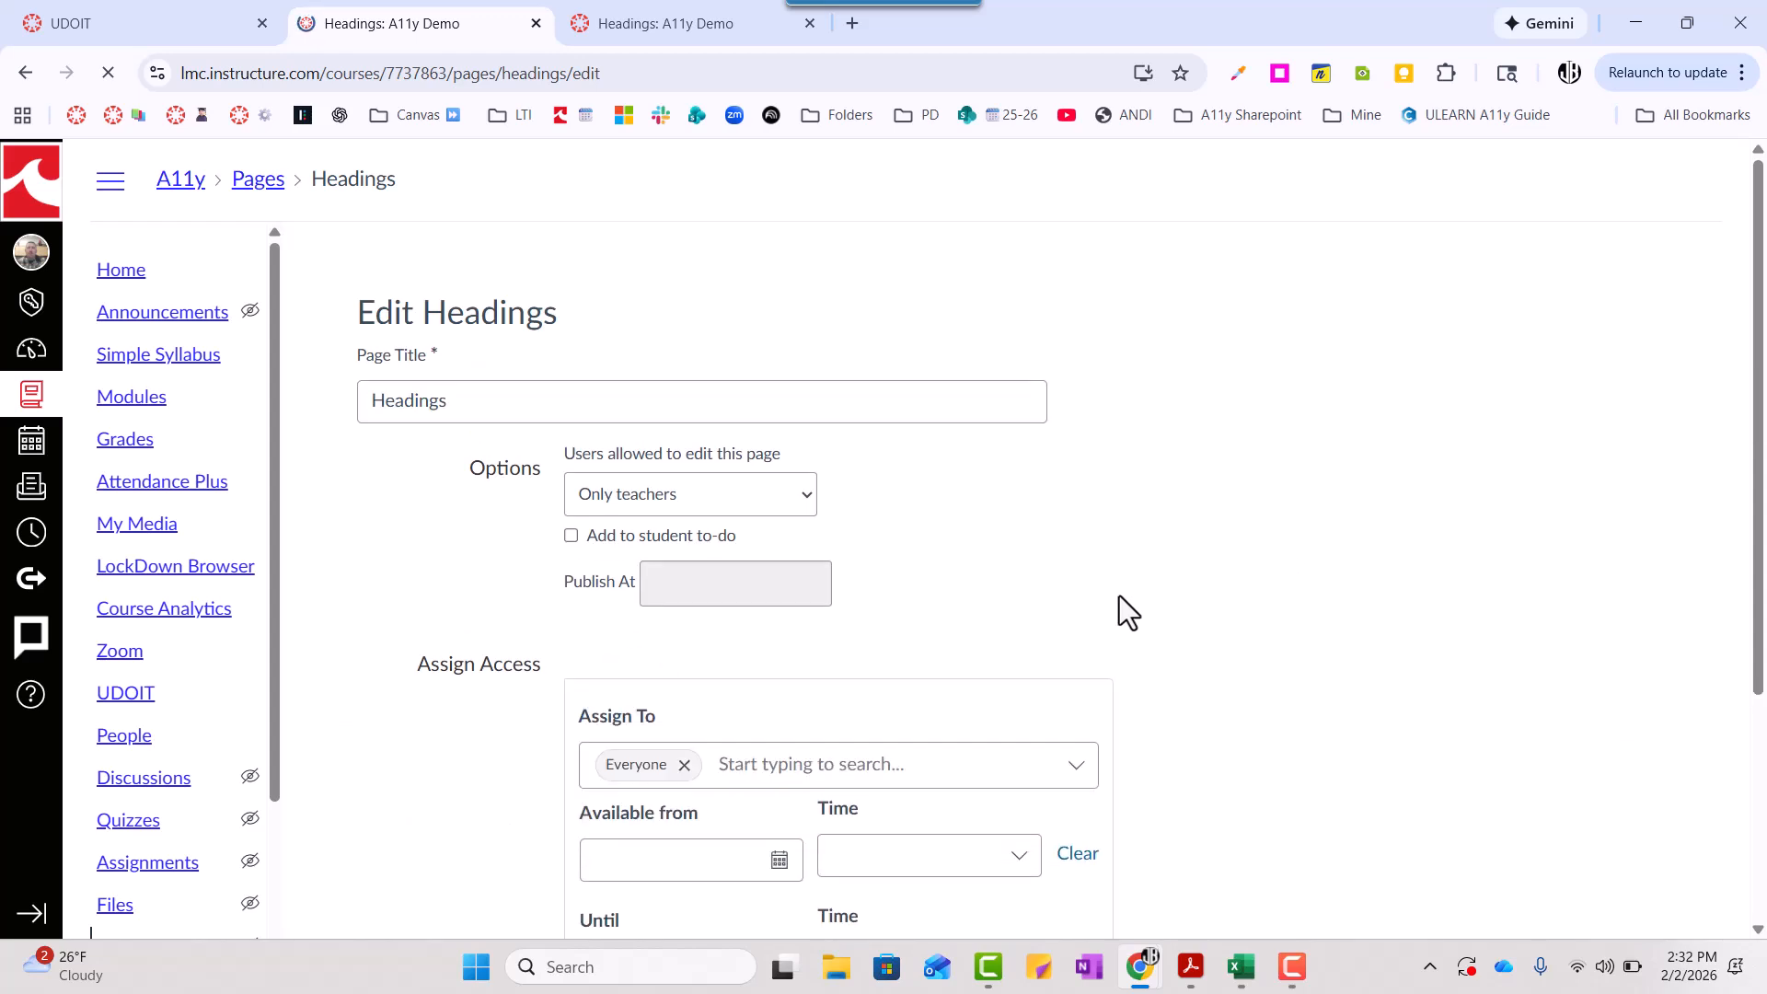
pyautogui.scroll(-3, 1081, 524)
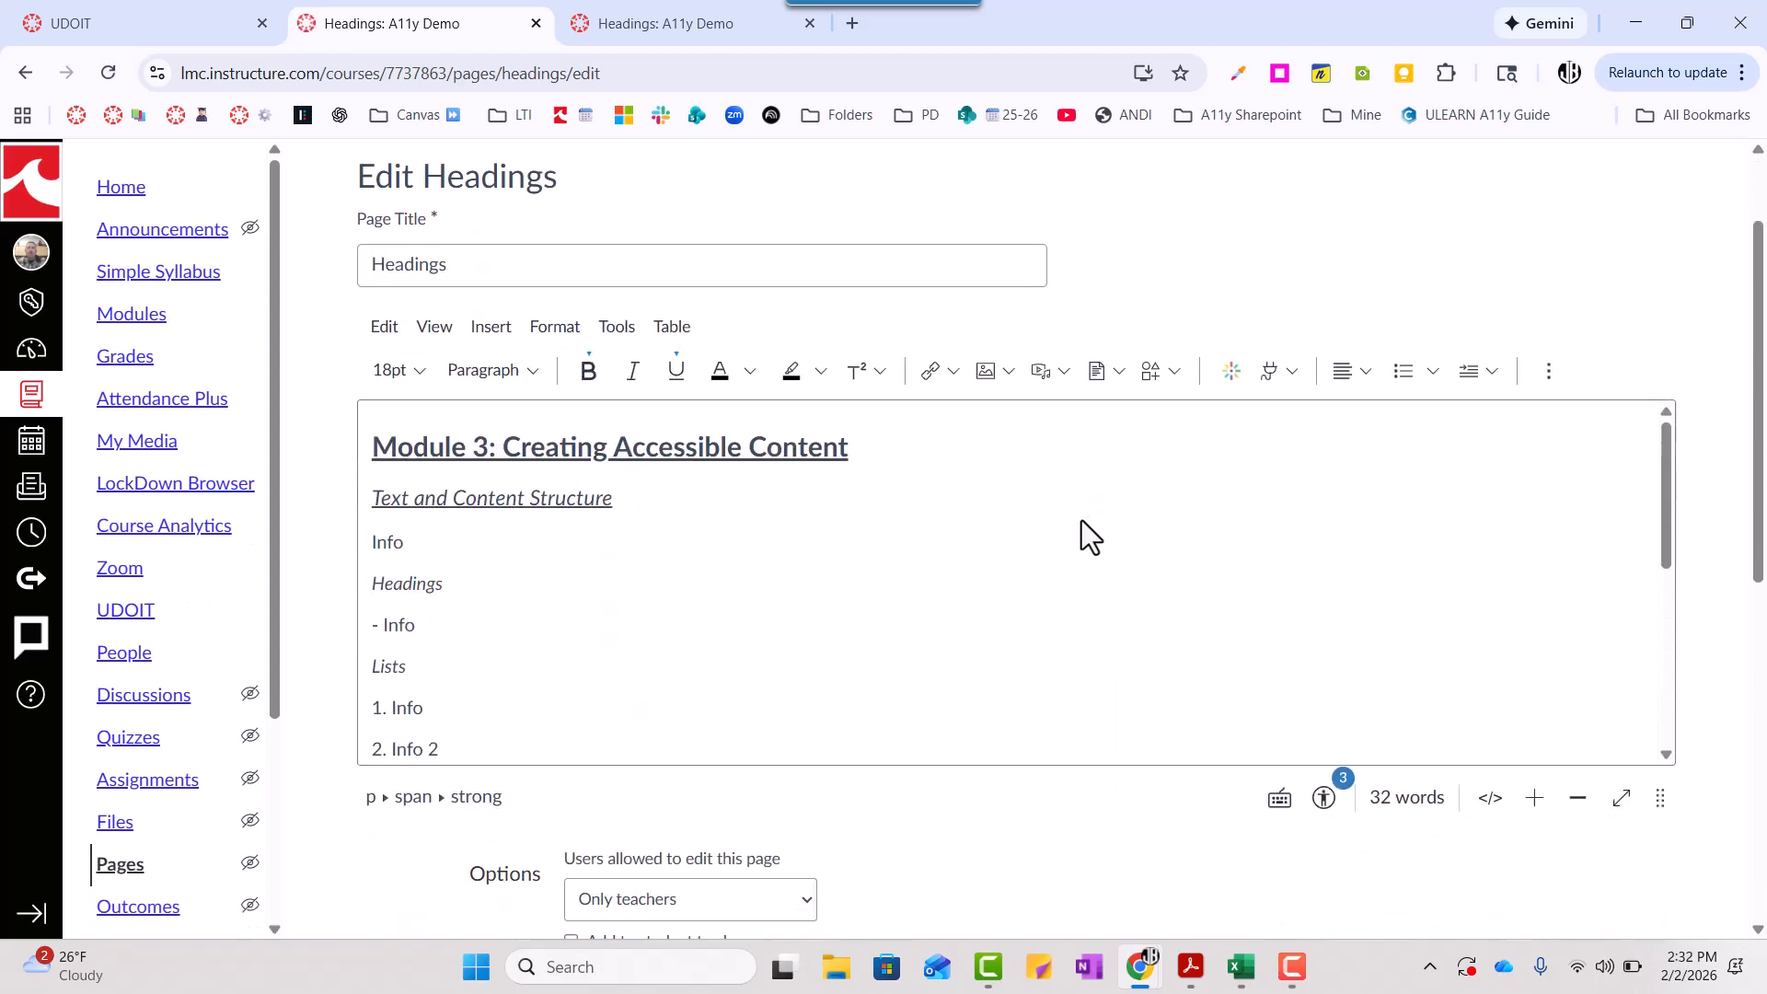
# - Apply the Heading 2 style to the "Module 3: Creating Accessible Content" line
pyautogui.click(686, 369)
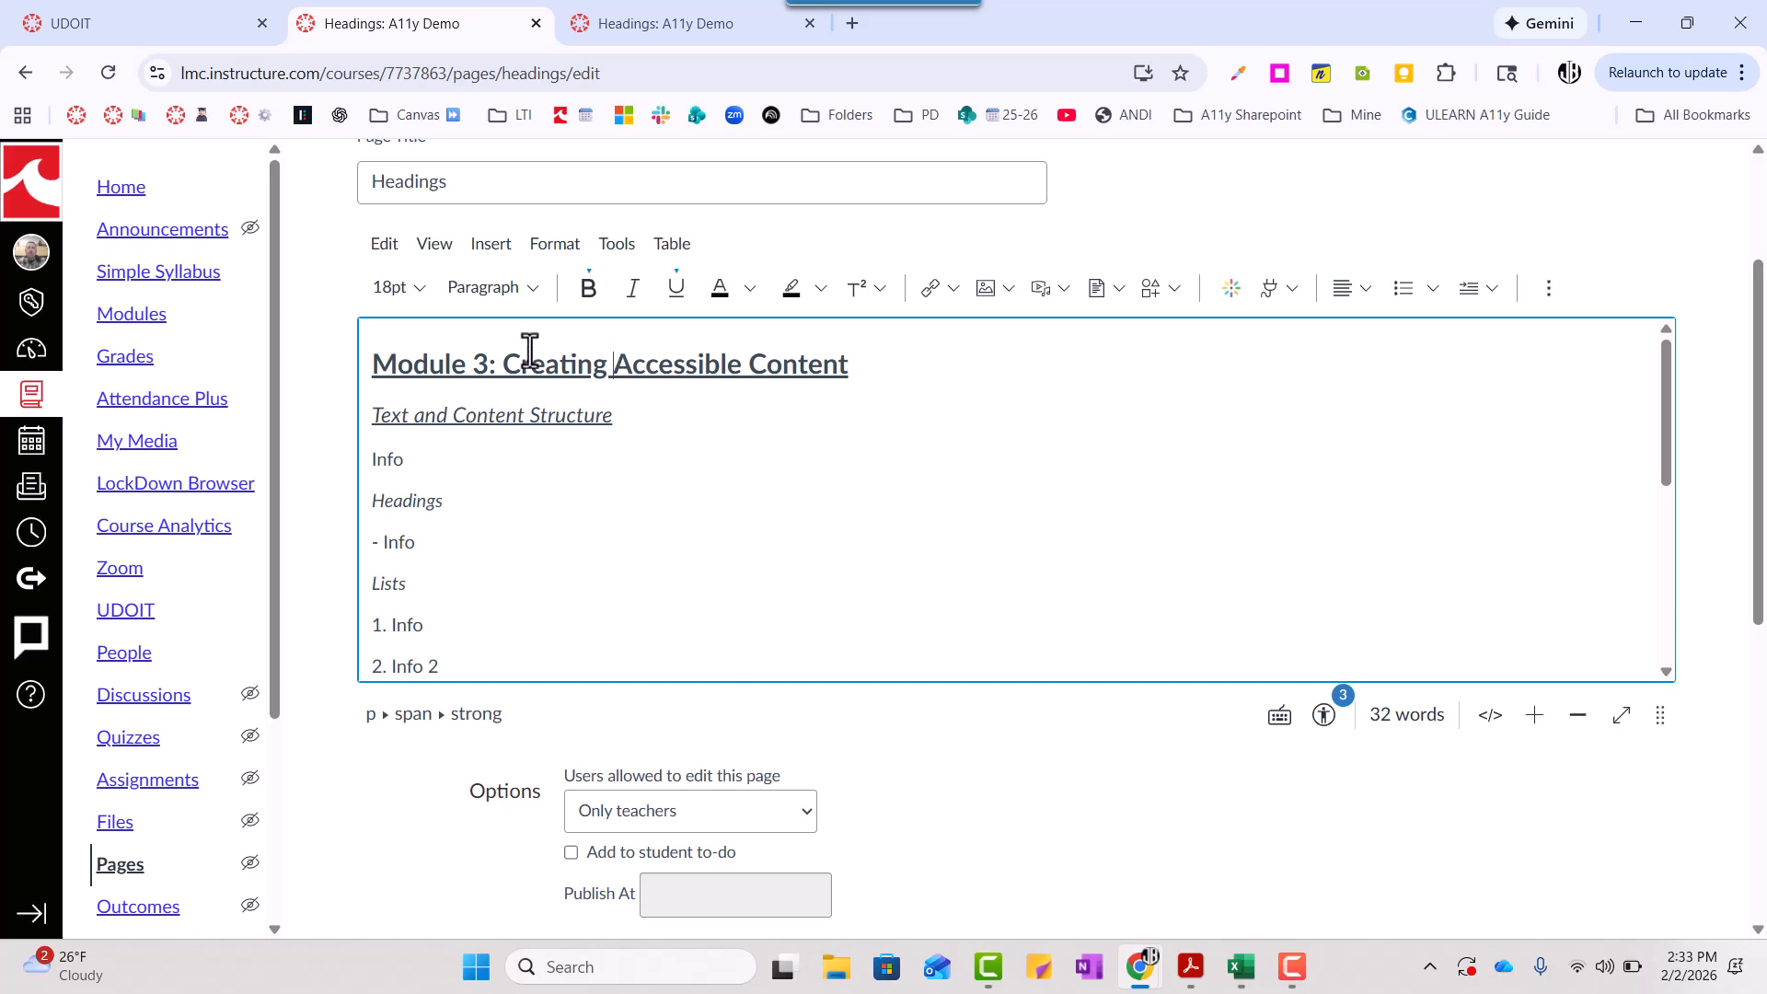
pyautogui.moveTo(368, 366); pyautogui.dragTo(895, 362)
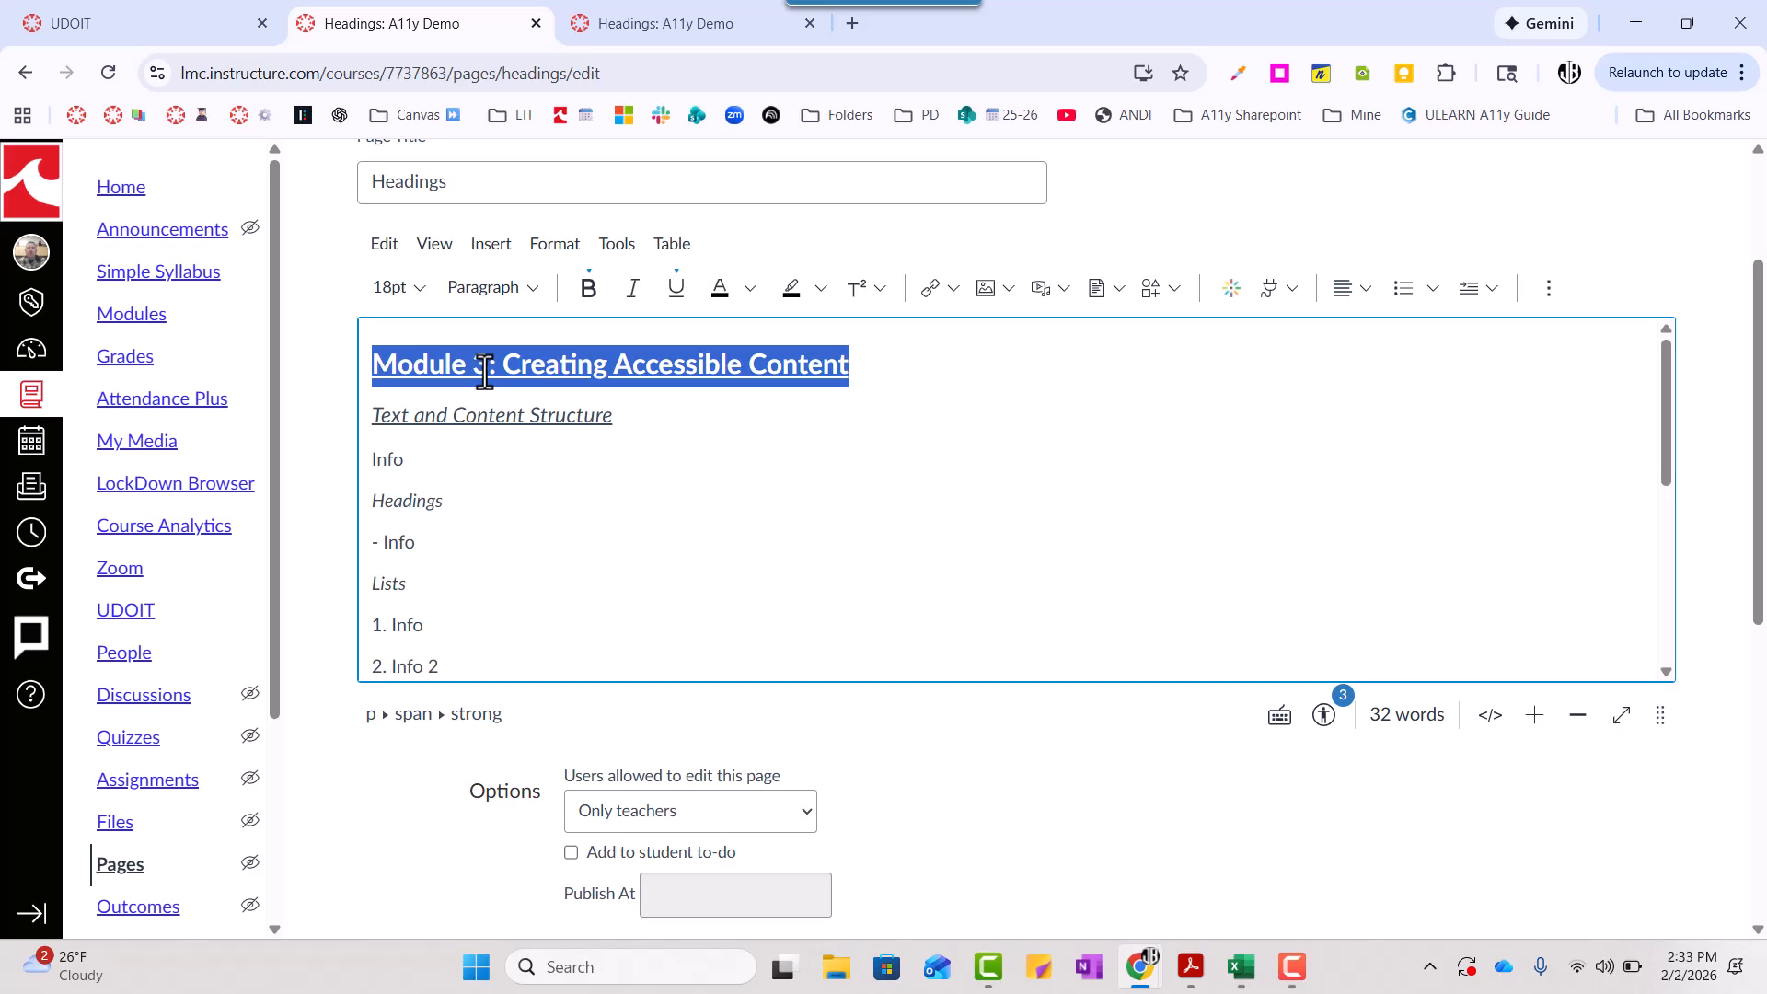
pyautogui.click(532, 287)
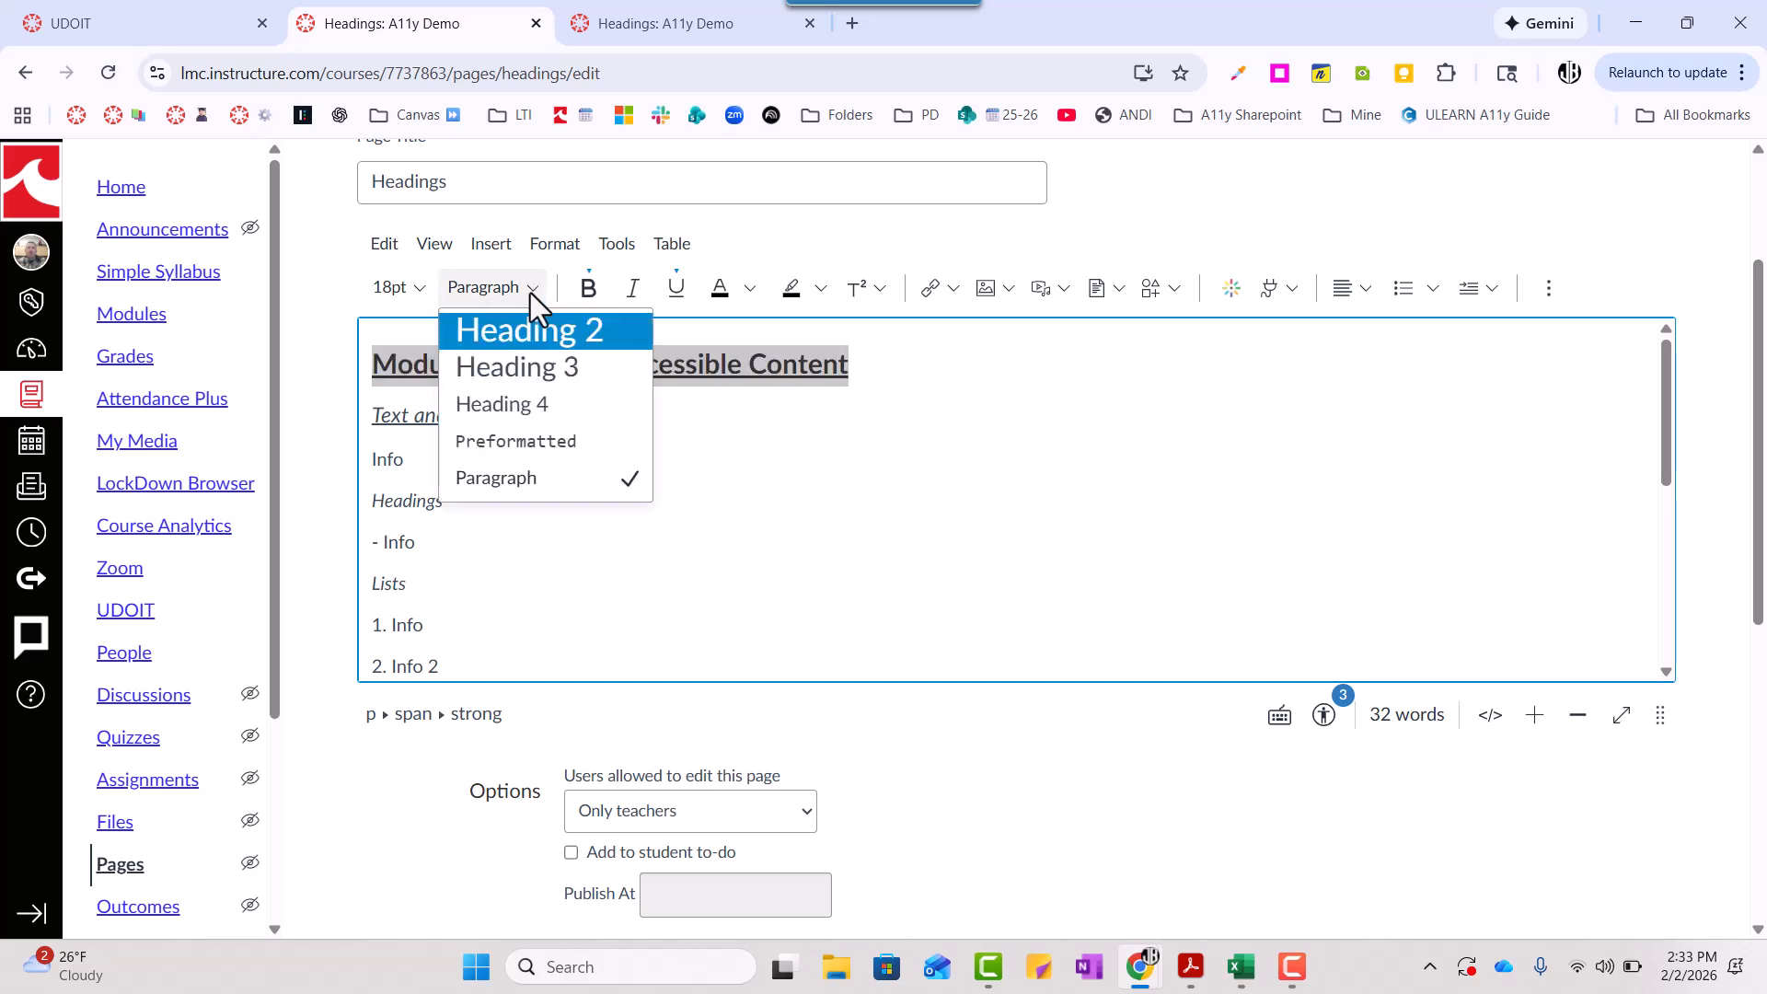
pyautogui.click(521, 331)
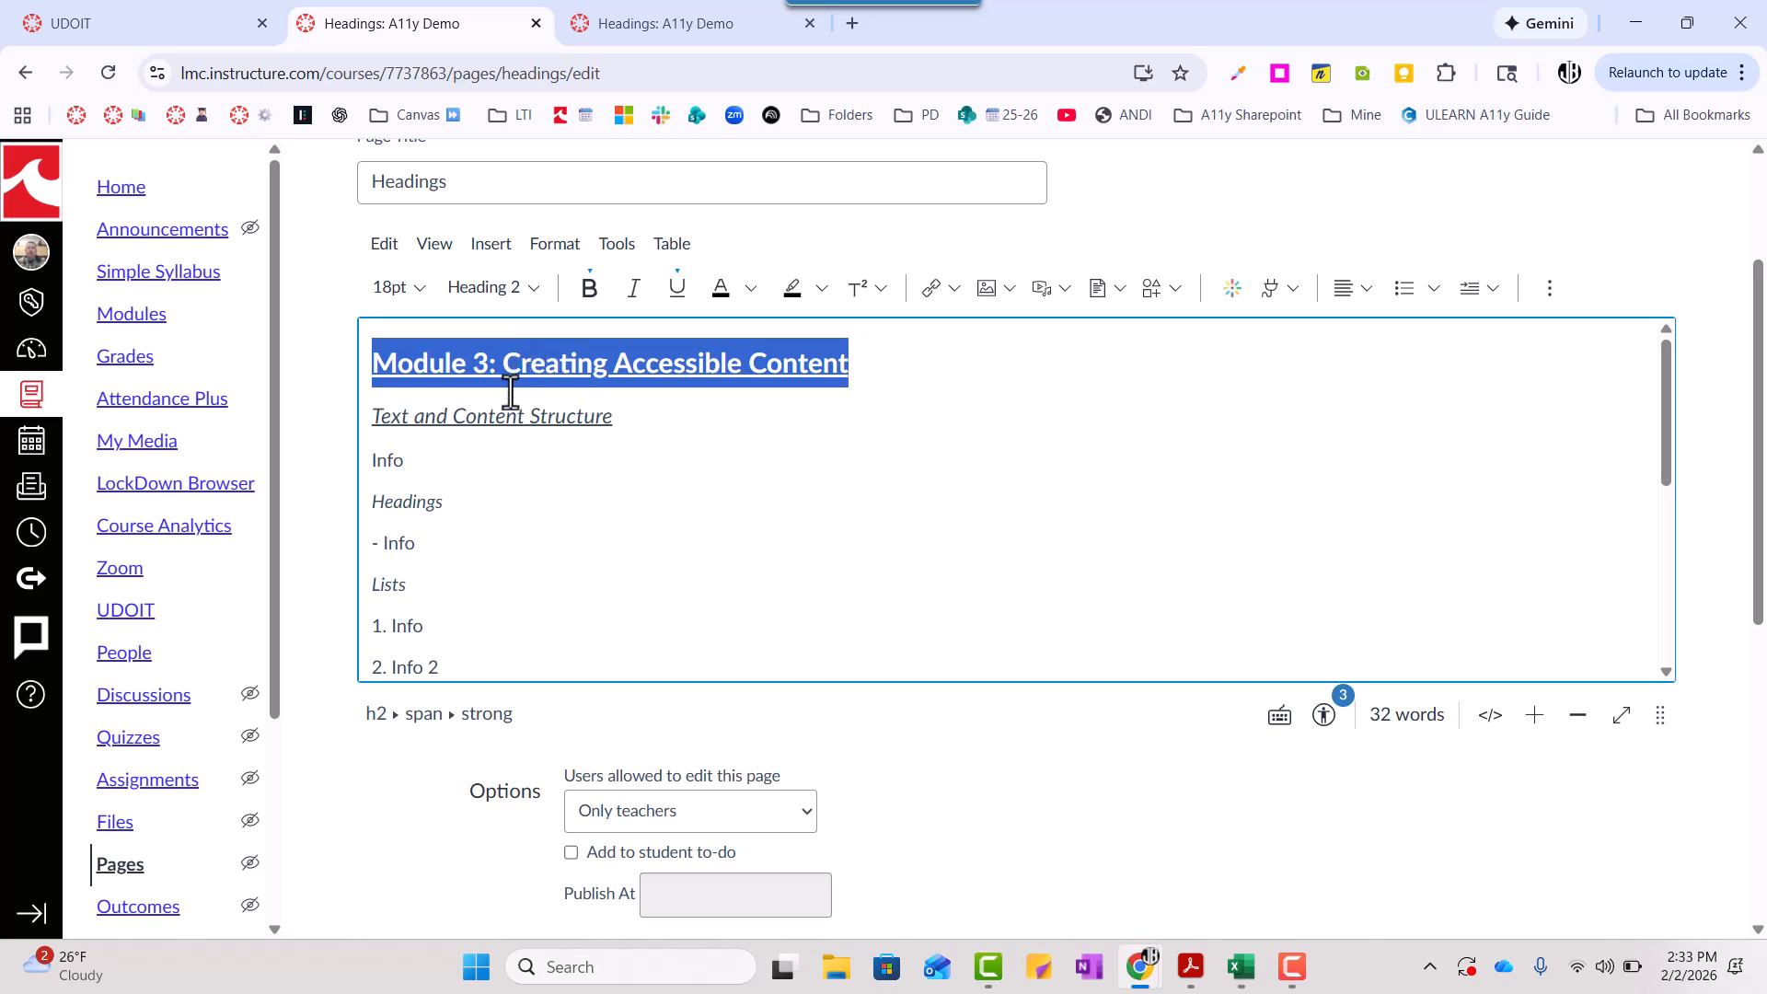
# - Apply the Heading 3 style to the "Text and Content Structure" line
pyautogui.click(496, 426)
pyautogui.doubleClick(497, 426)
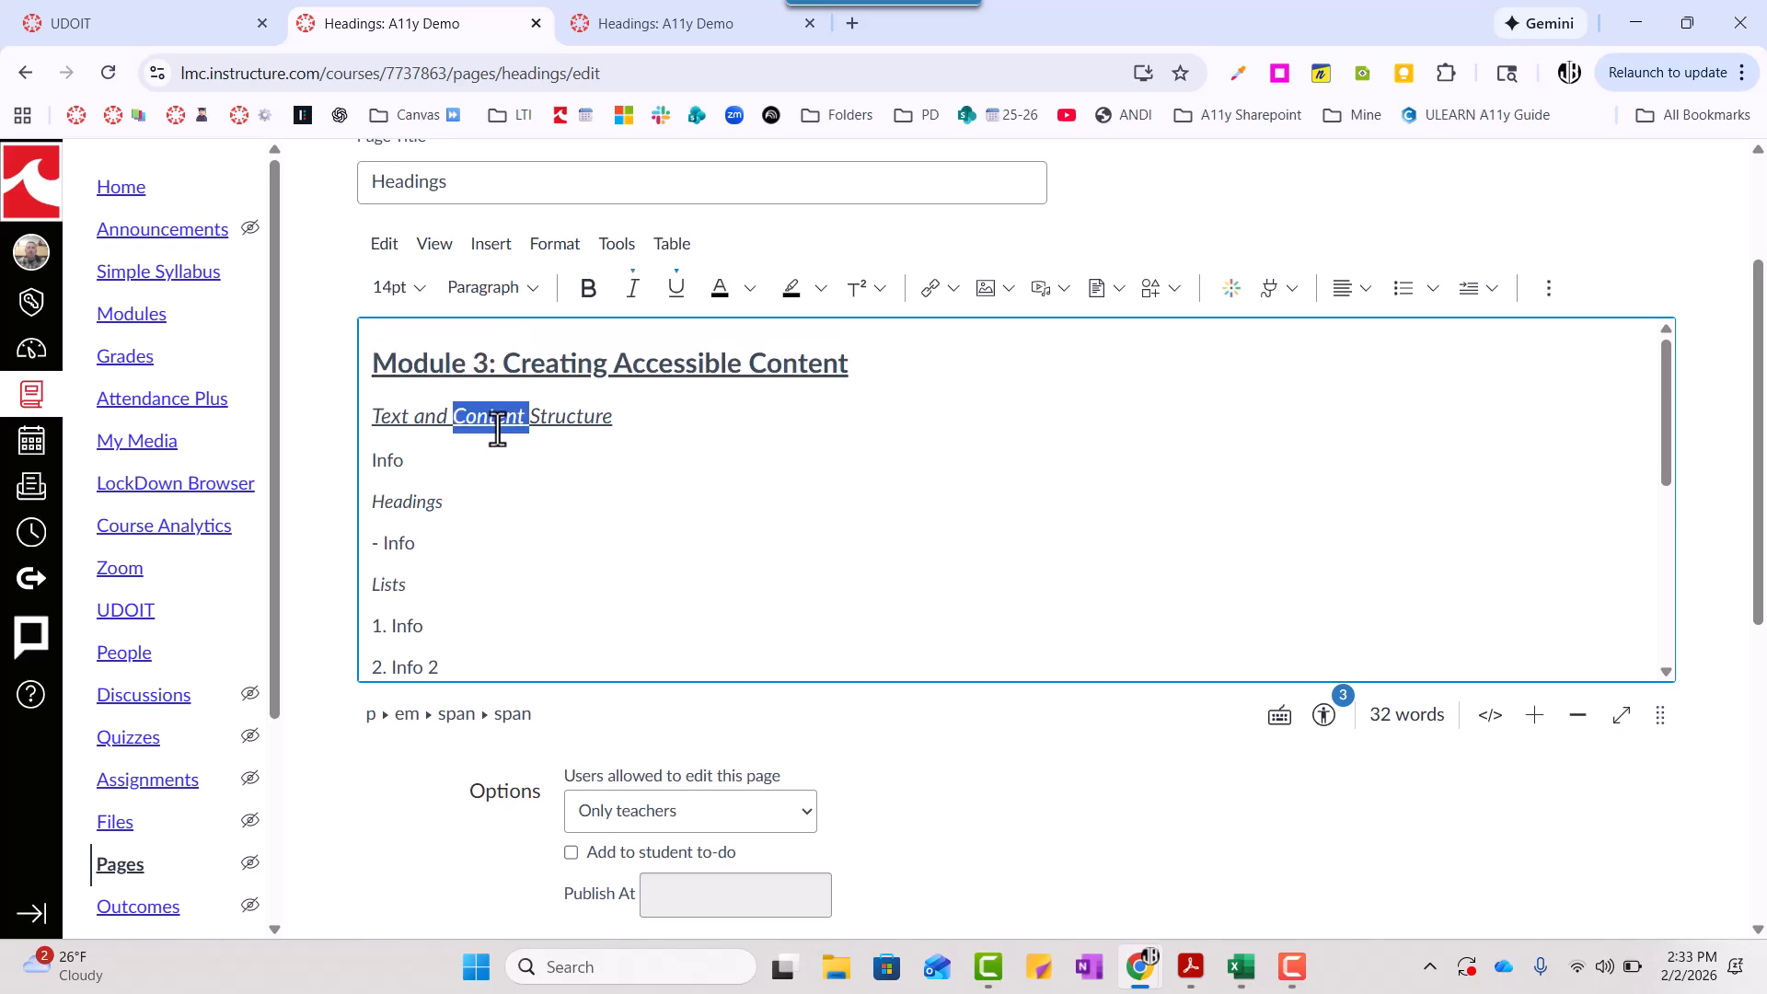
pyautogui.click(498, 427)
pyautogui.moveTo(619, 426); pyautogui.dragTo(337, 420)
pyautogui.click(533, 291)
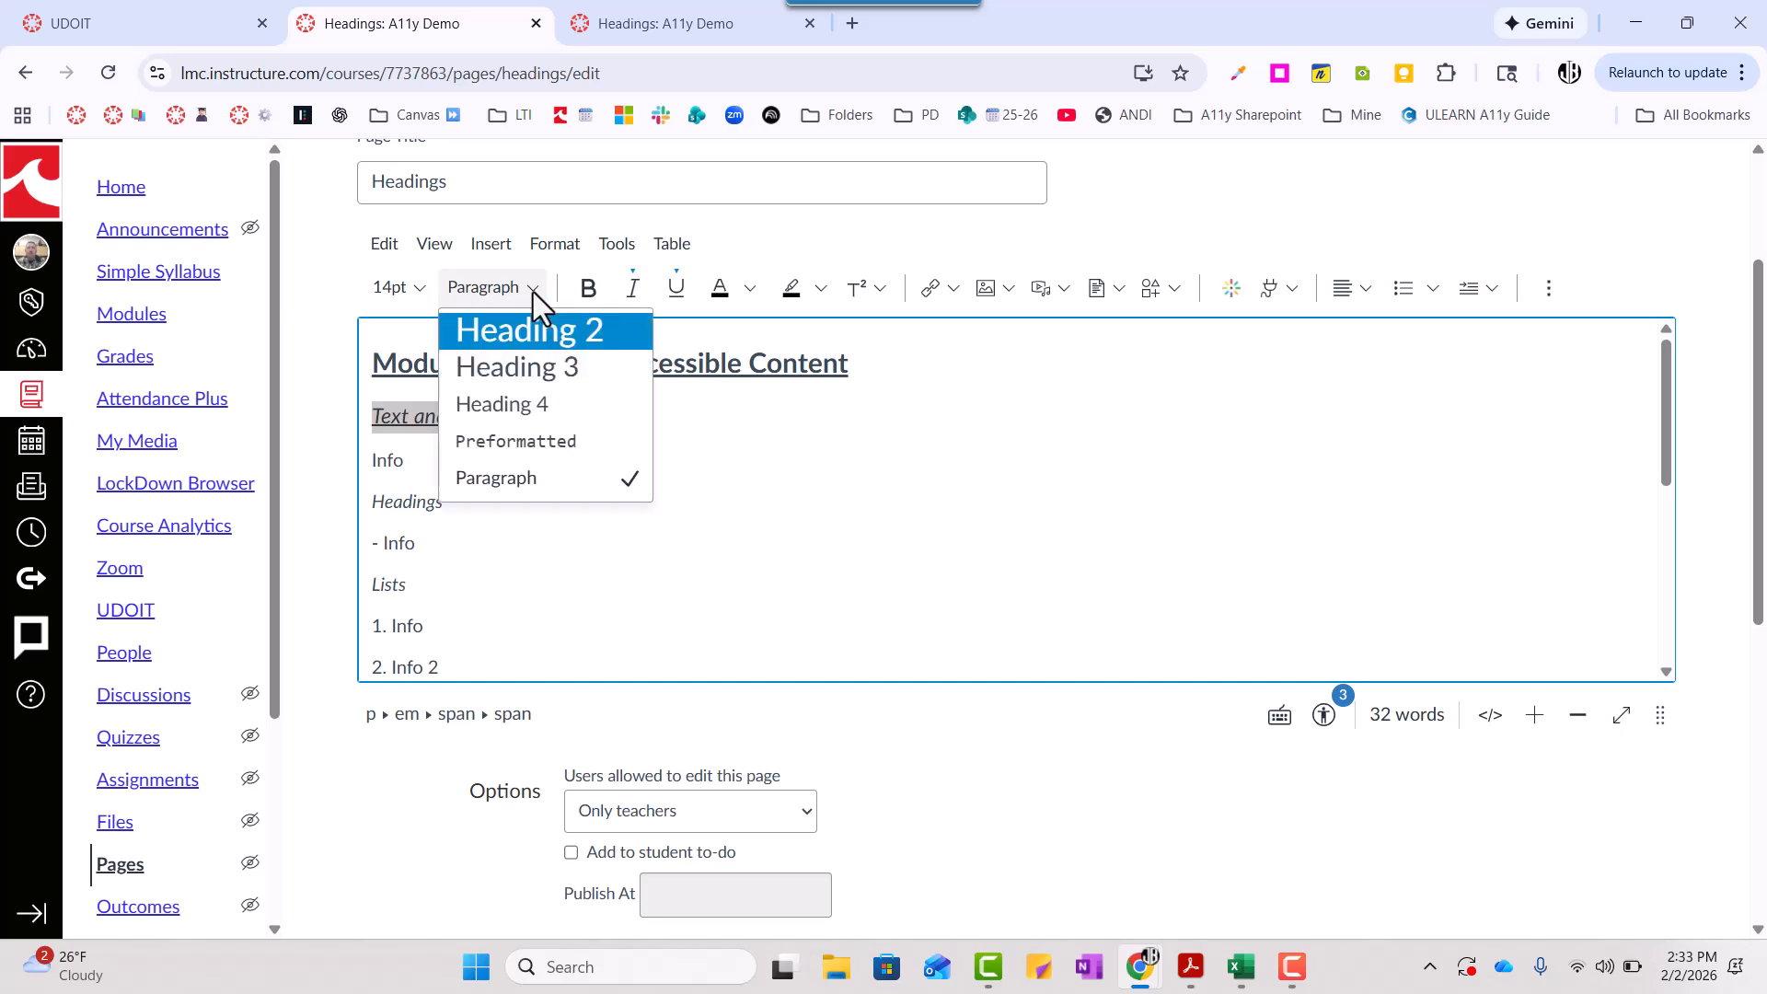
pyautogui.click(522, 379)
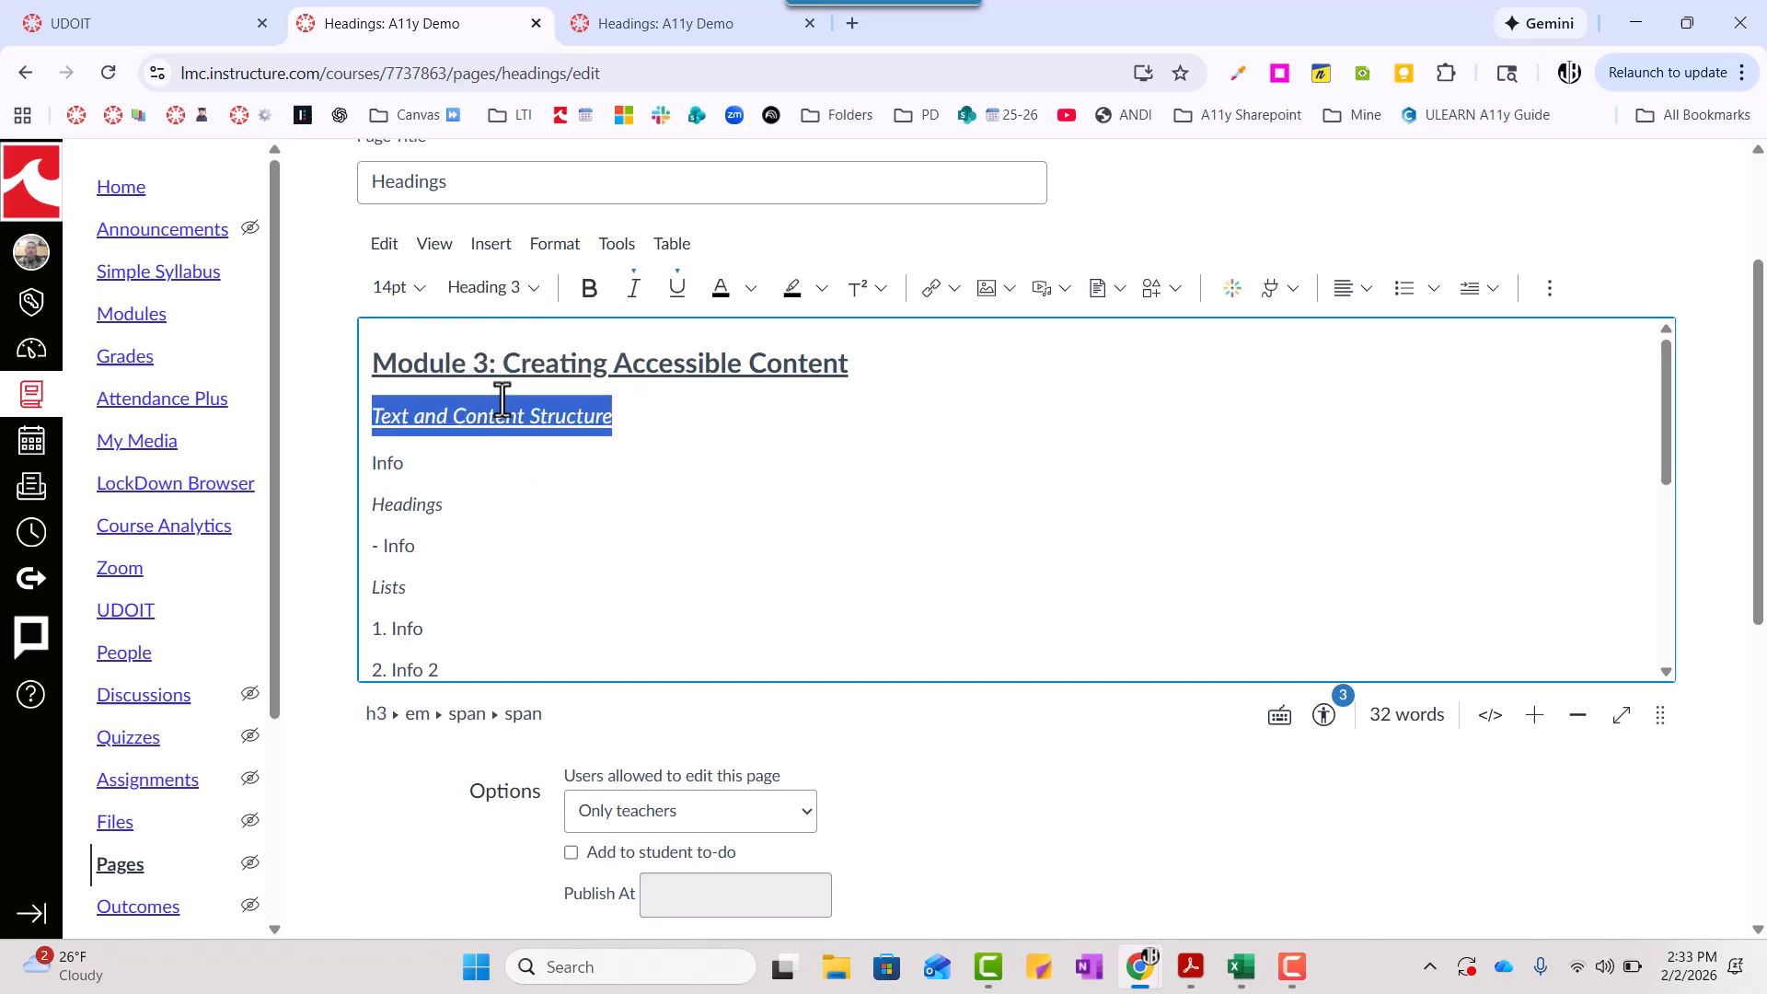
# - Apply the Heading 4 style to the "Headings" line
pyautogui.click(401, 512)
pyautogui.doubleClick(401, 512)
pyautogui.click(522, 293)
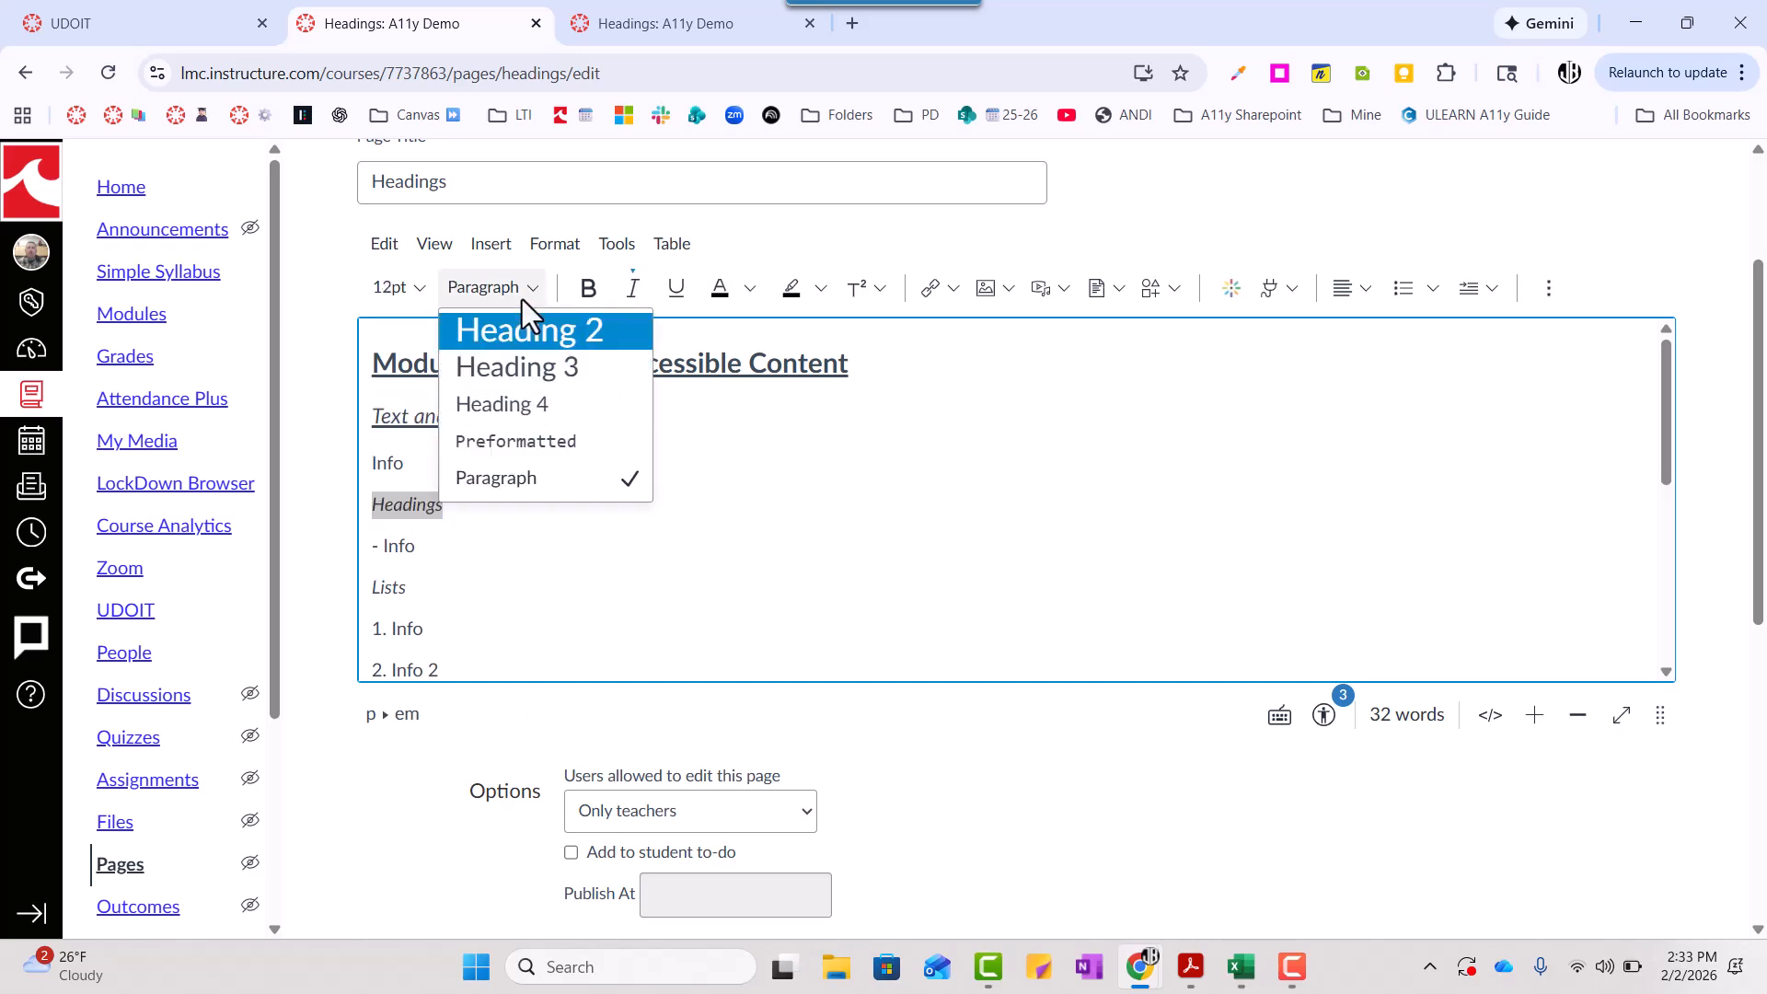
pyautogui.click(509, 405)
# - Apply the Heading 4 style to the "Lists" line
pyautogui.scroll(-1, 426, 540)
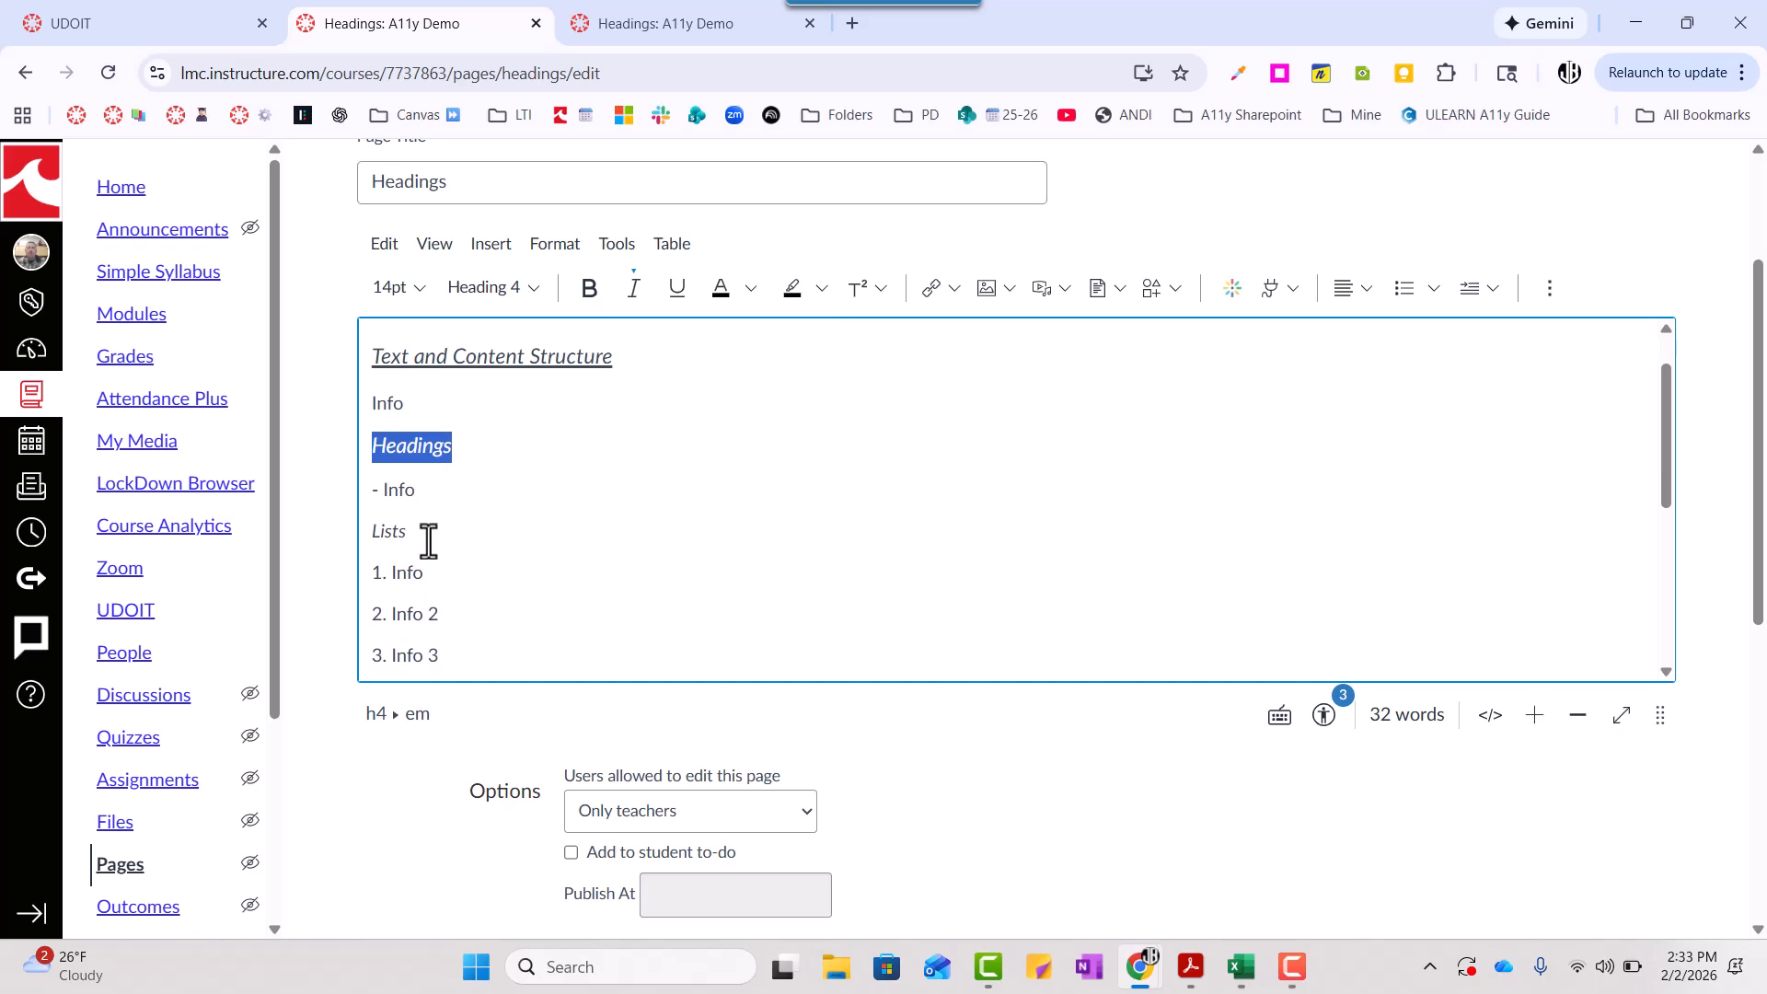
pyautogui.doubleClick(383, 535)
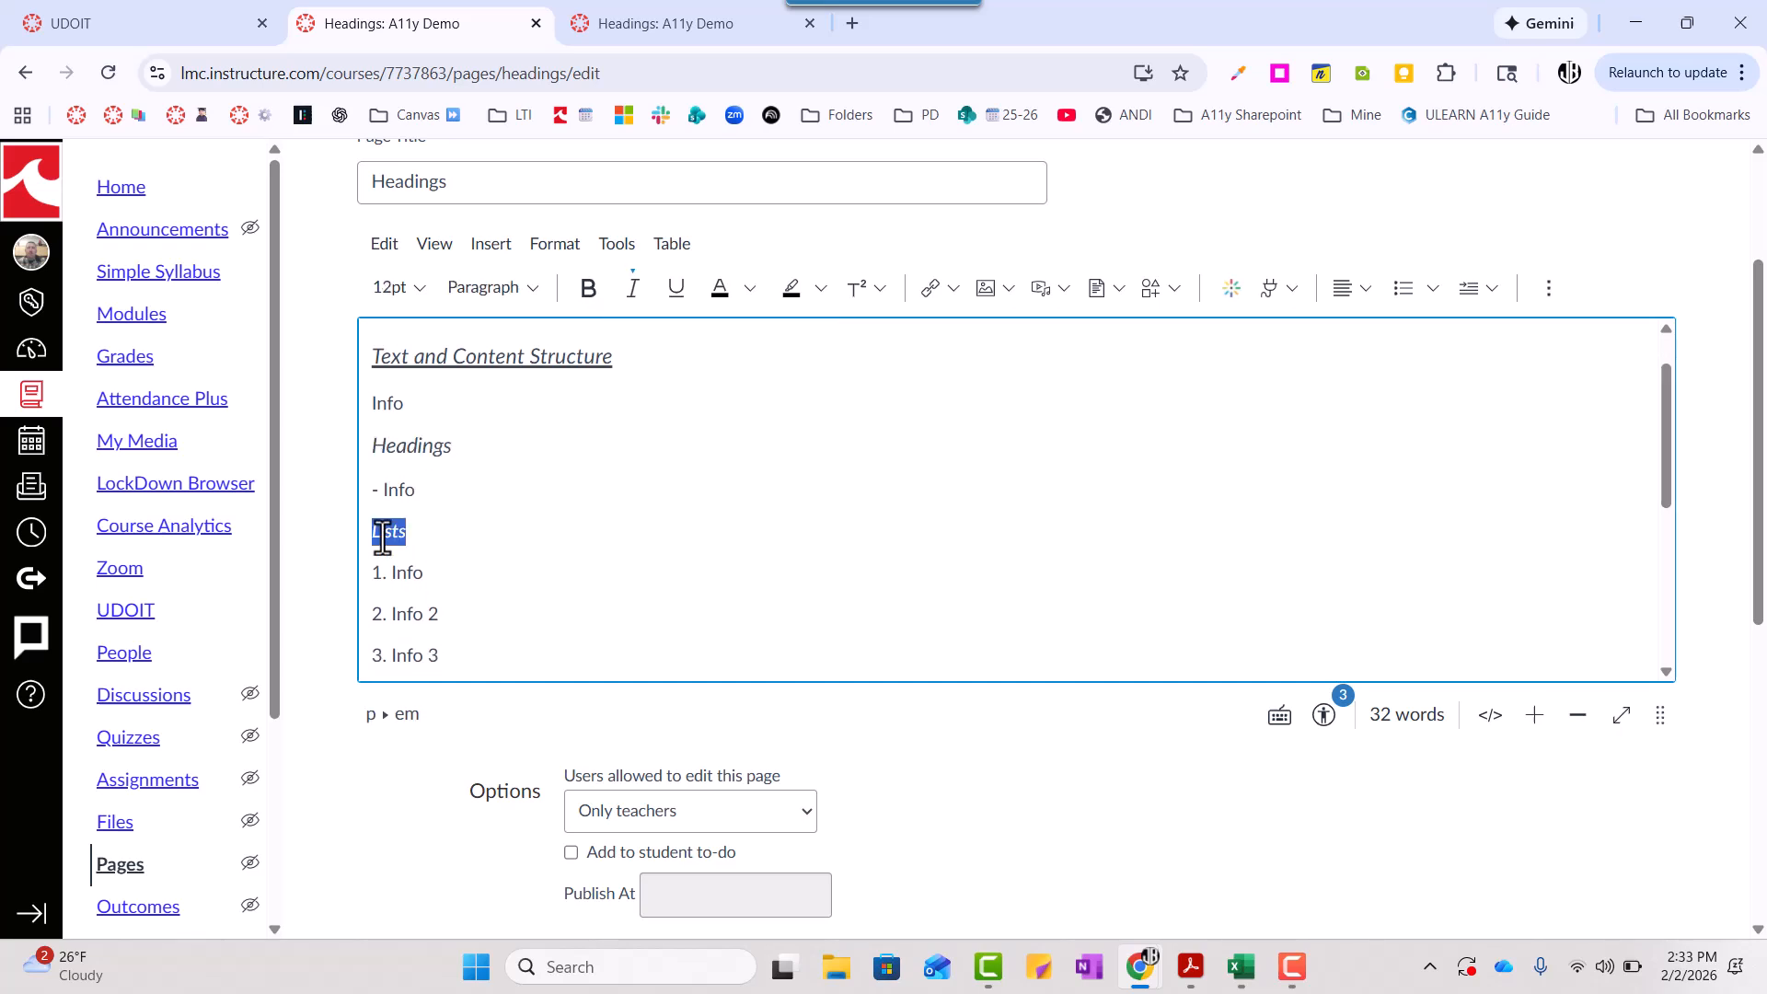
pyautogui.click(516, 290)
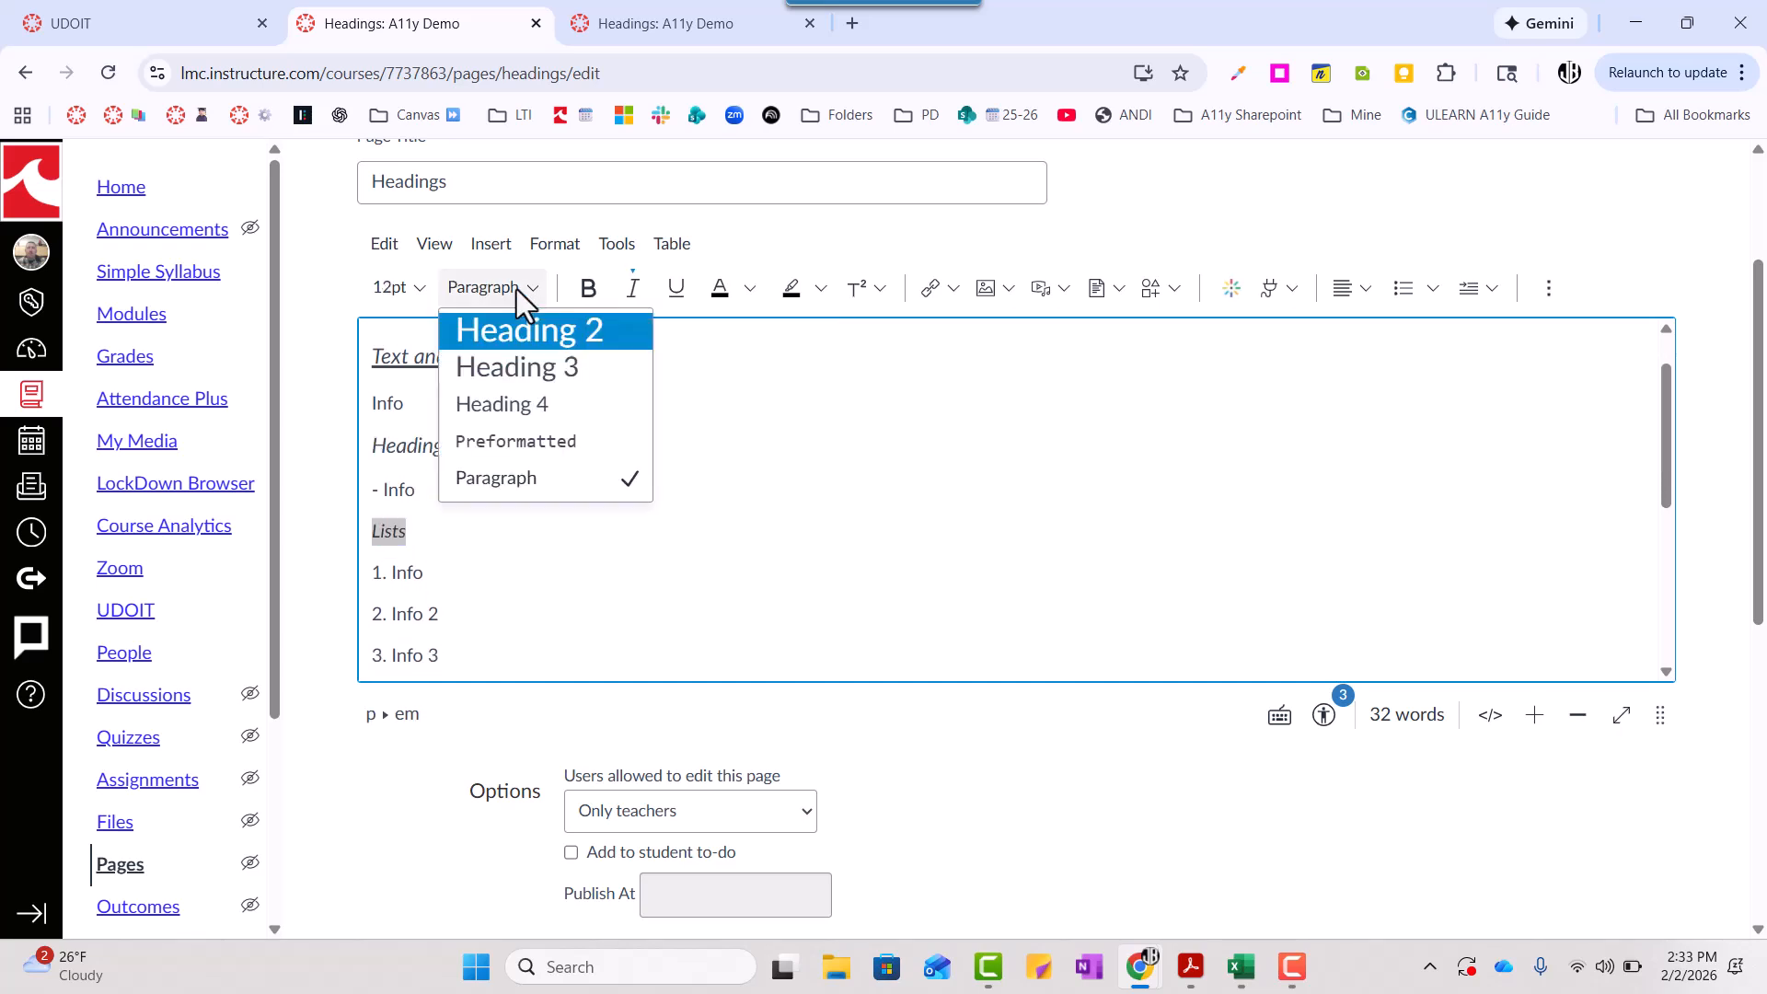
pyautogui.click(501, 410)
pyautogui.scroll(-3, 509, 458)
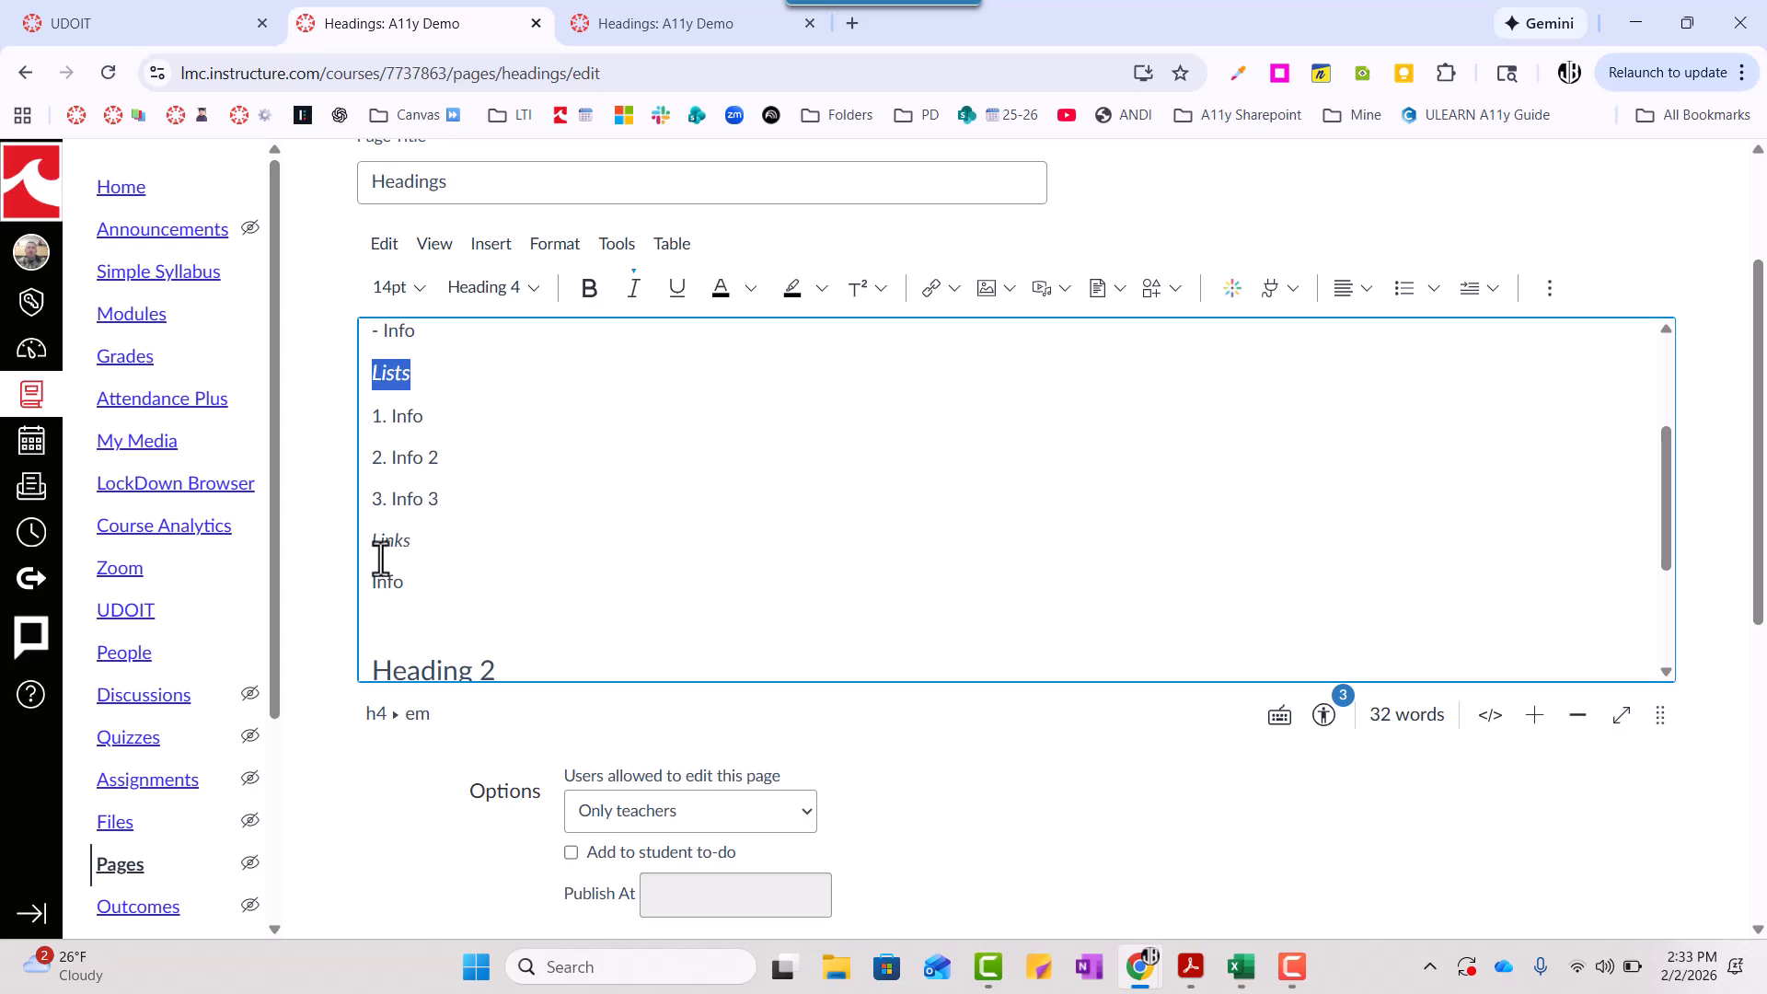
# - Apply the Heading 4 style to the "Links" line
pyautogui.click(380, 552)
pyautogui.doubleClick(380, 552)
pyautogui.click(514, 294)
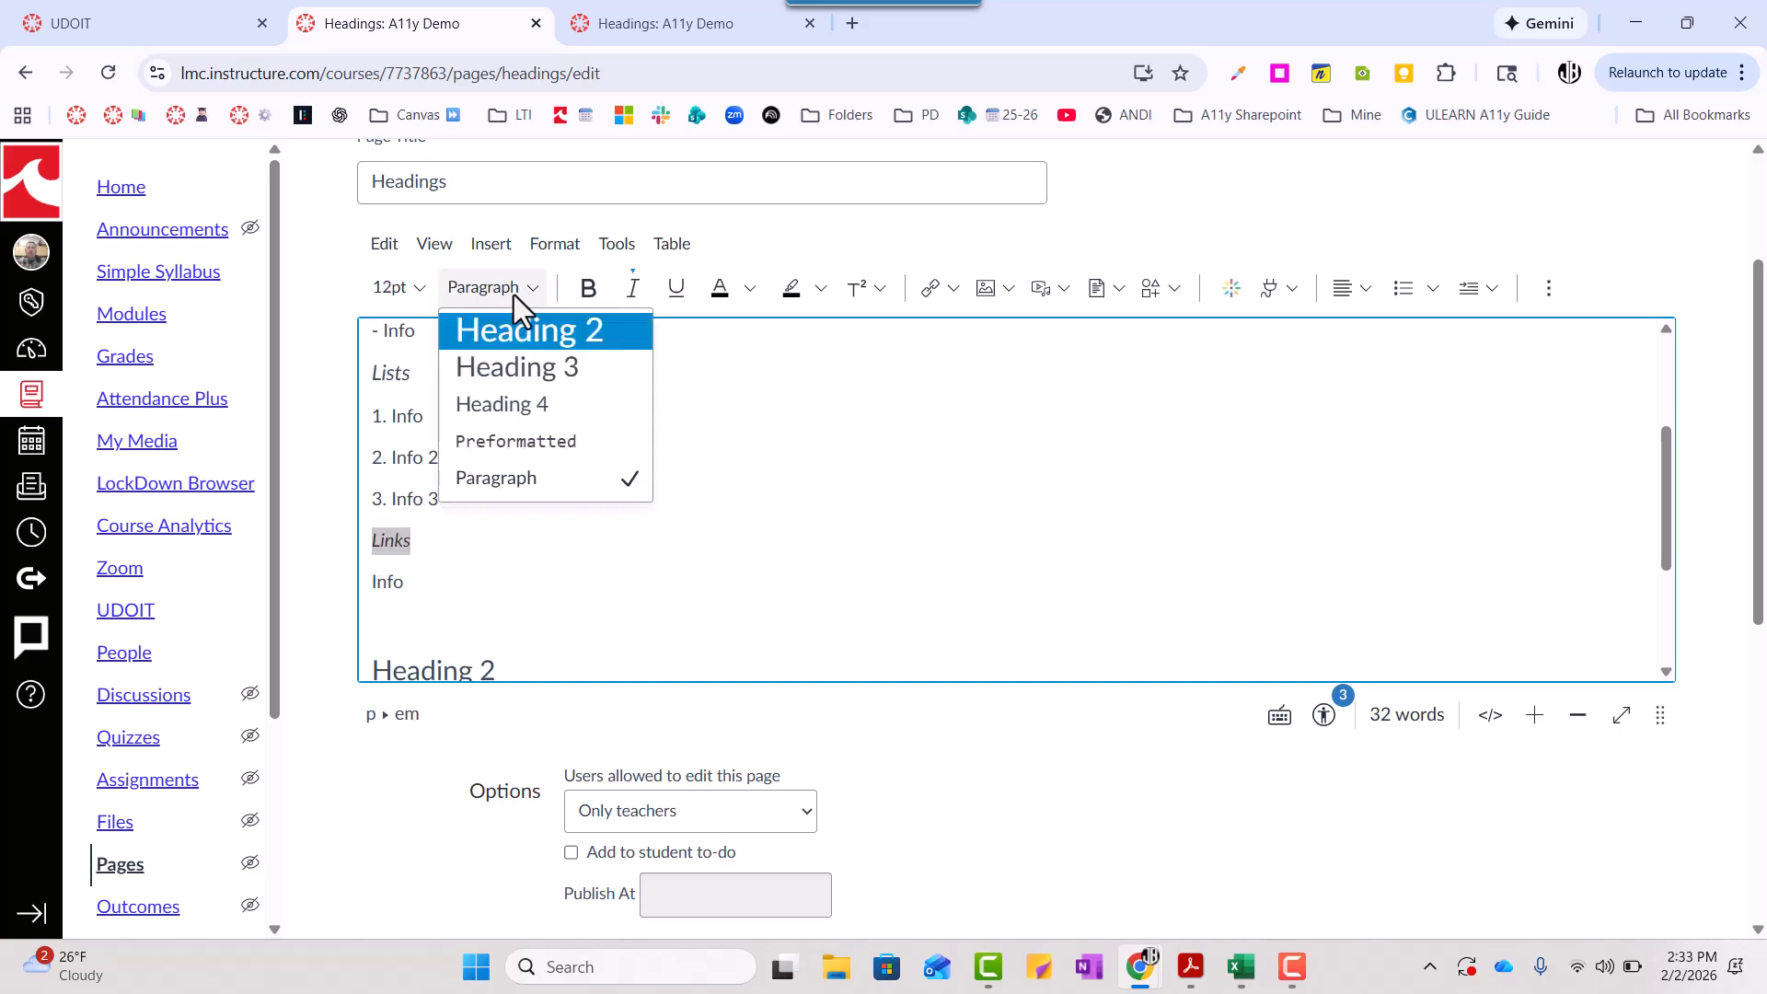
pyautogui.click(501, 409)
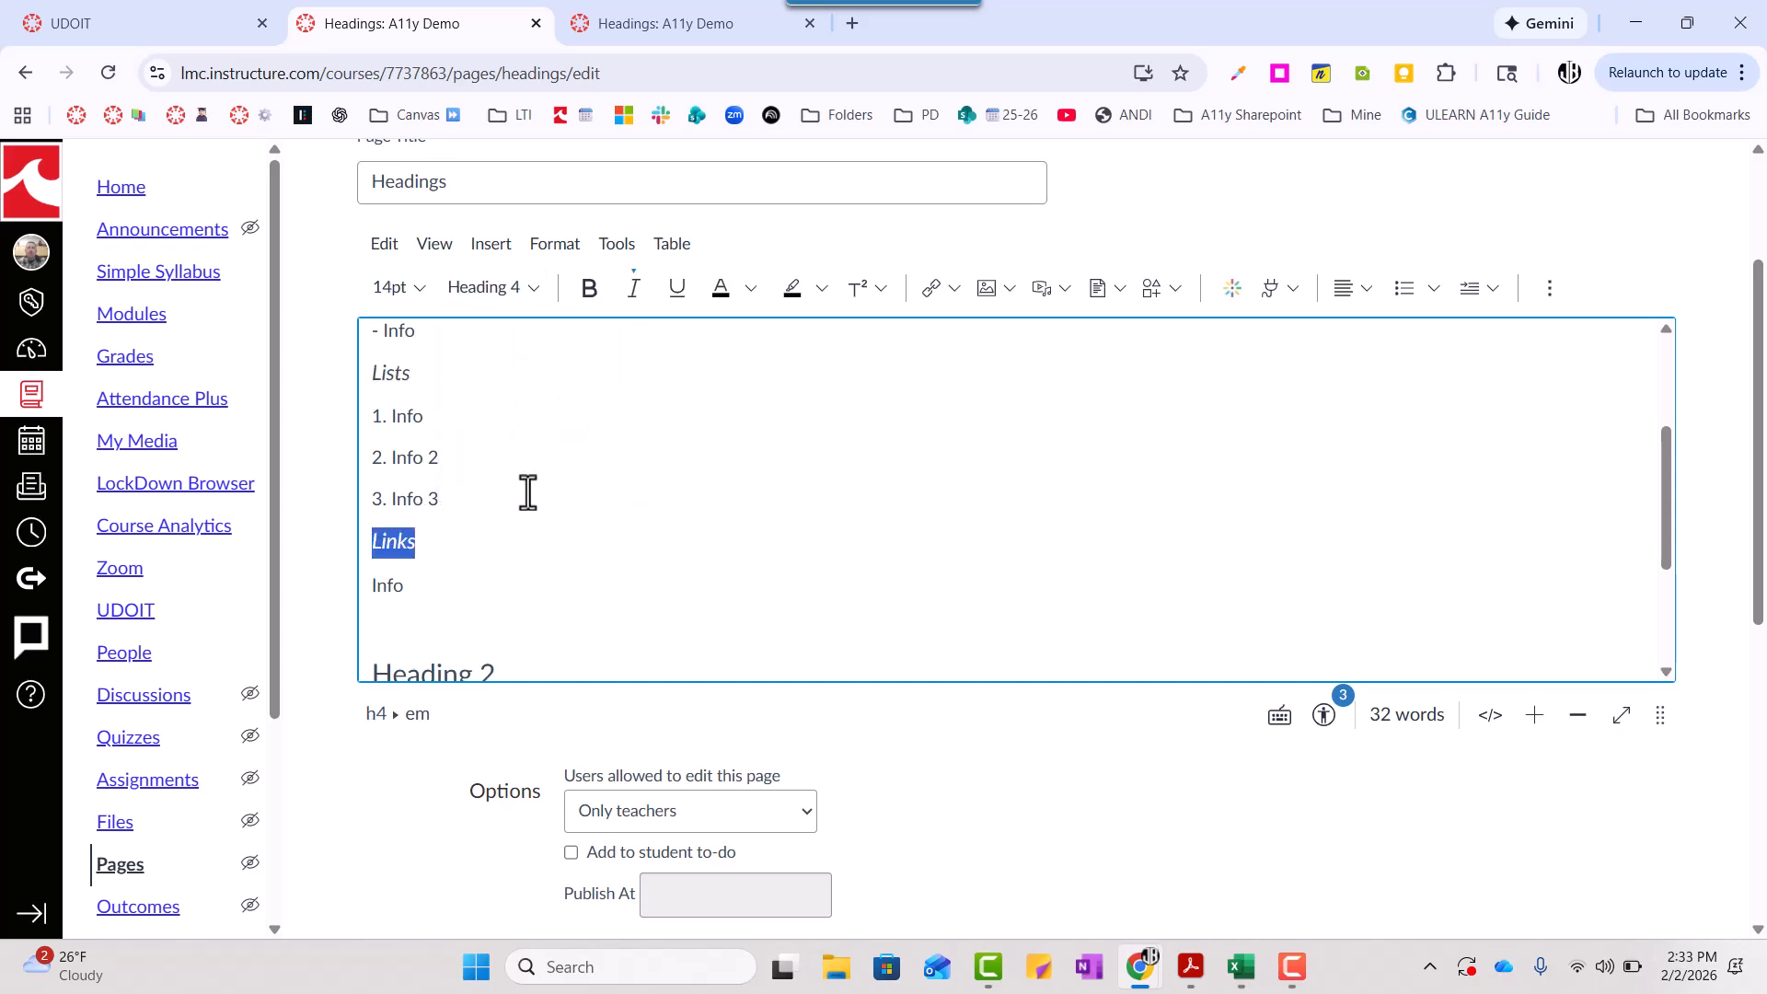
# - Review the heading levels assigned to the lines from "Module 3: Creating Accessible Content" down to "Links"
pyautogui.scroll(1, 524, 493)
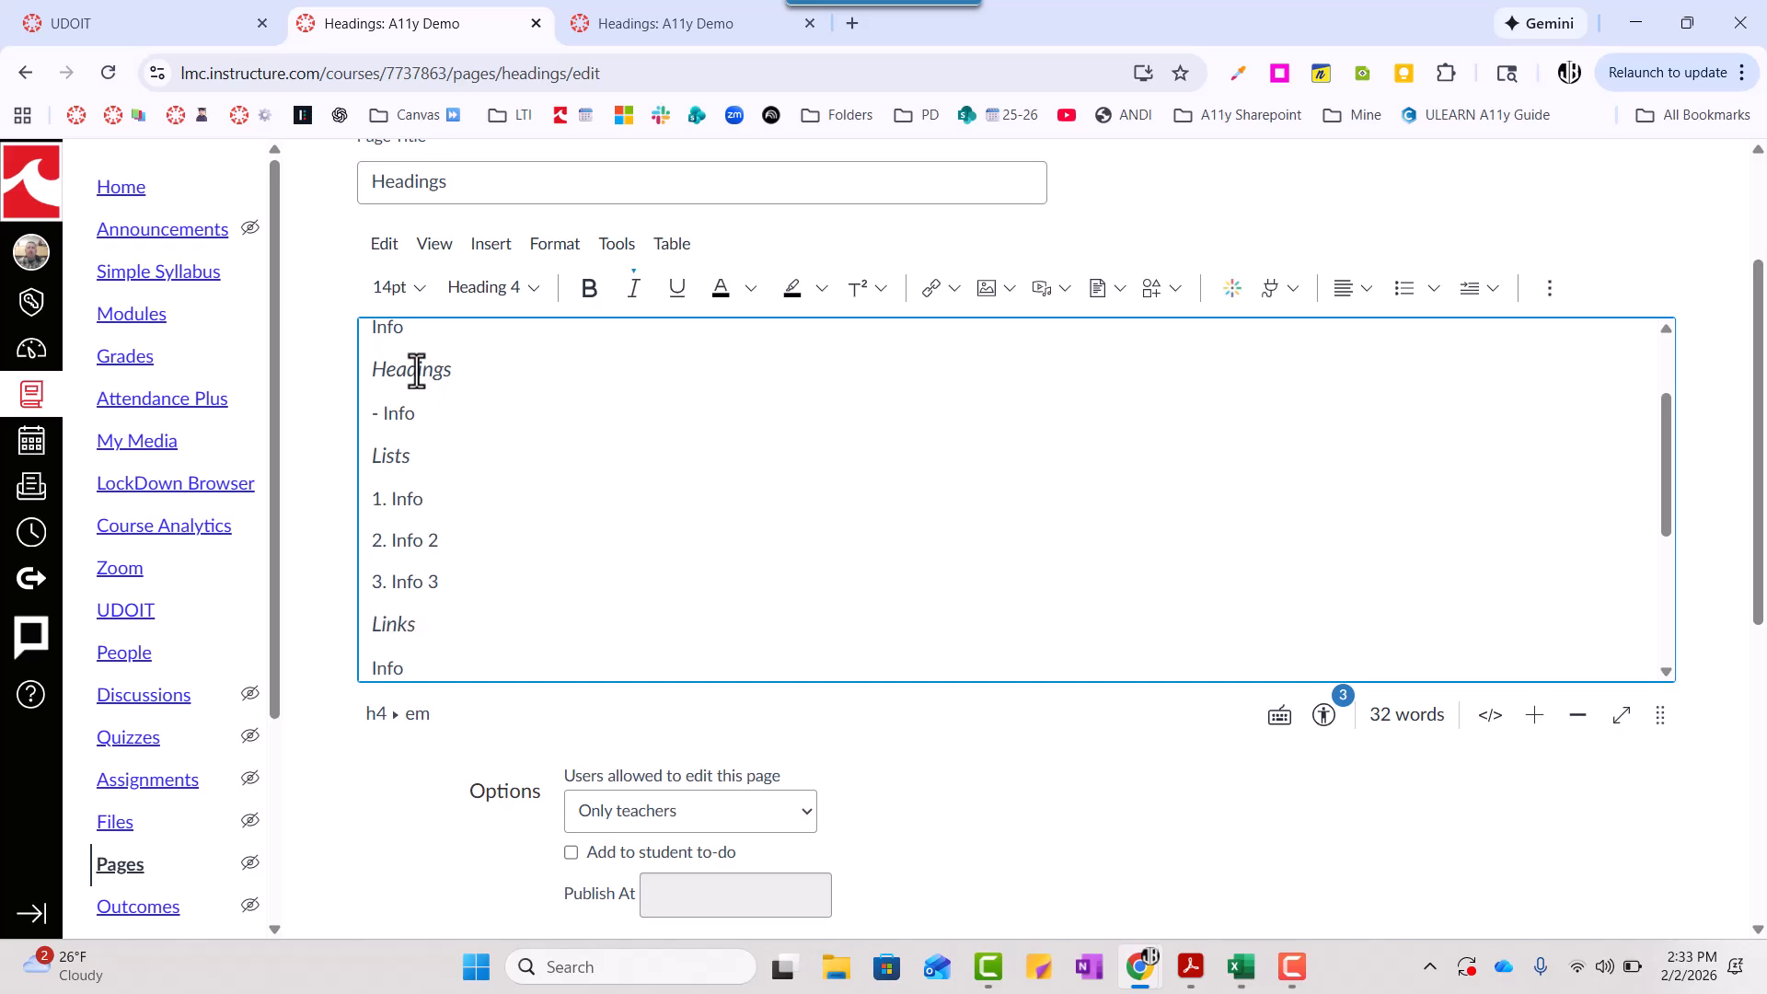
pyautogui.doubleClick(415, 369)
pyautogui.scroll(1, 490, 392)
pyautogui.scroll(3, 493, 394)
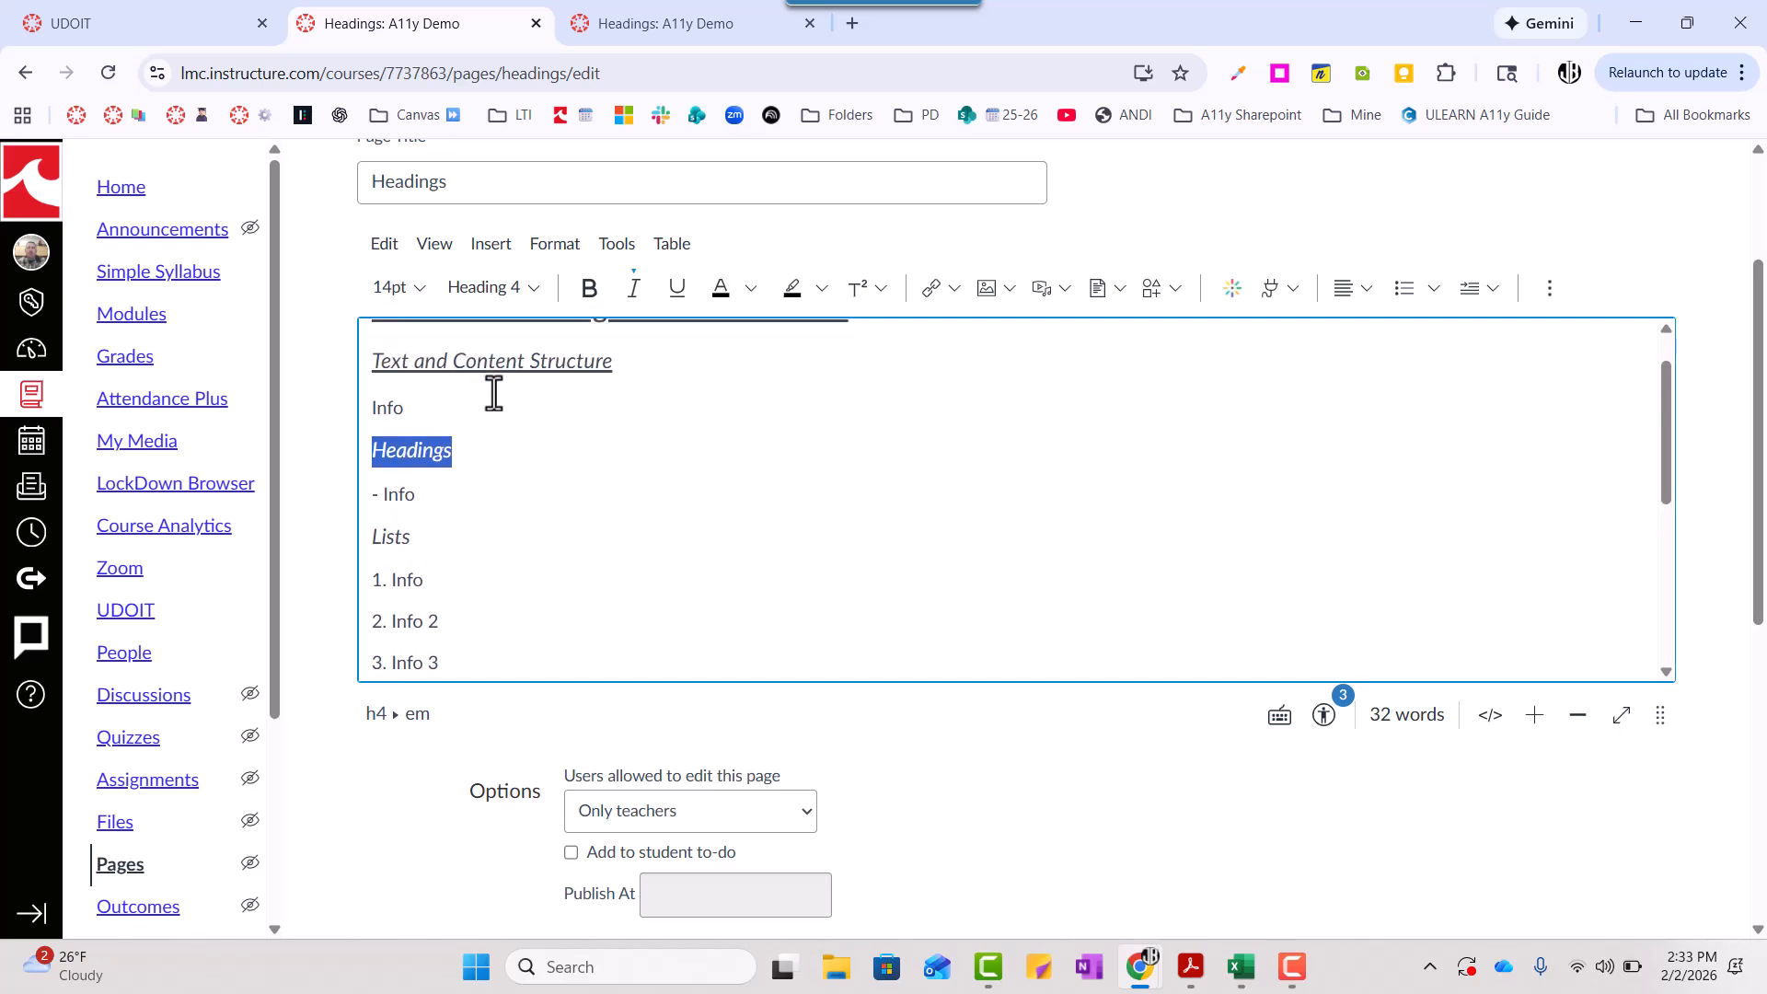
pyautogui.scroll(2, 494, 385)
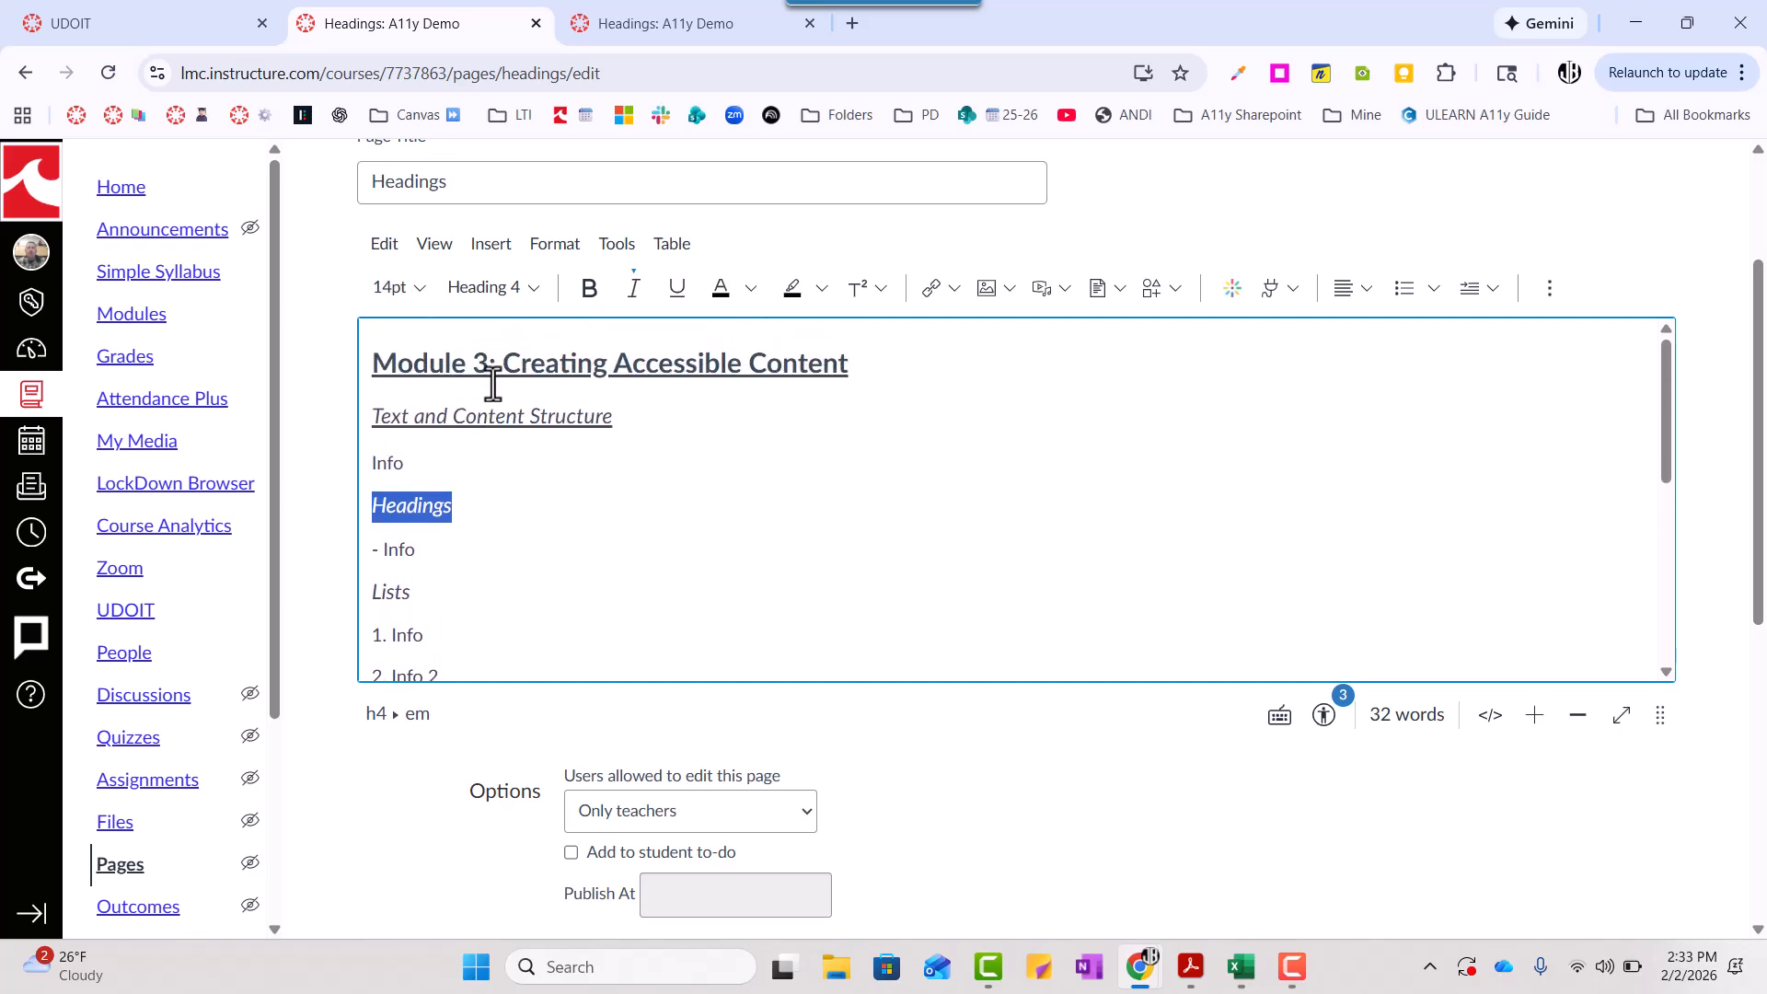
pyautogui.click(489, 360)
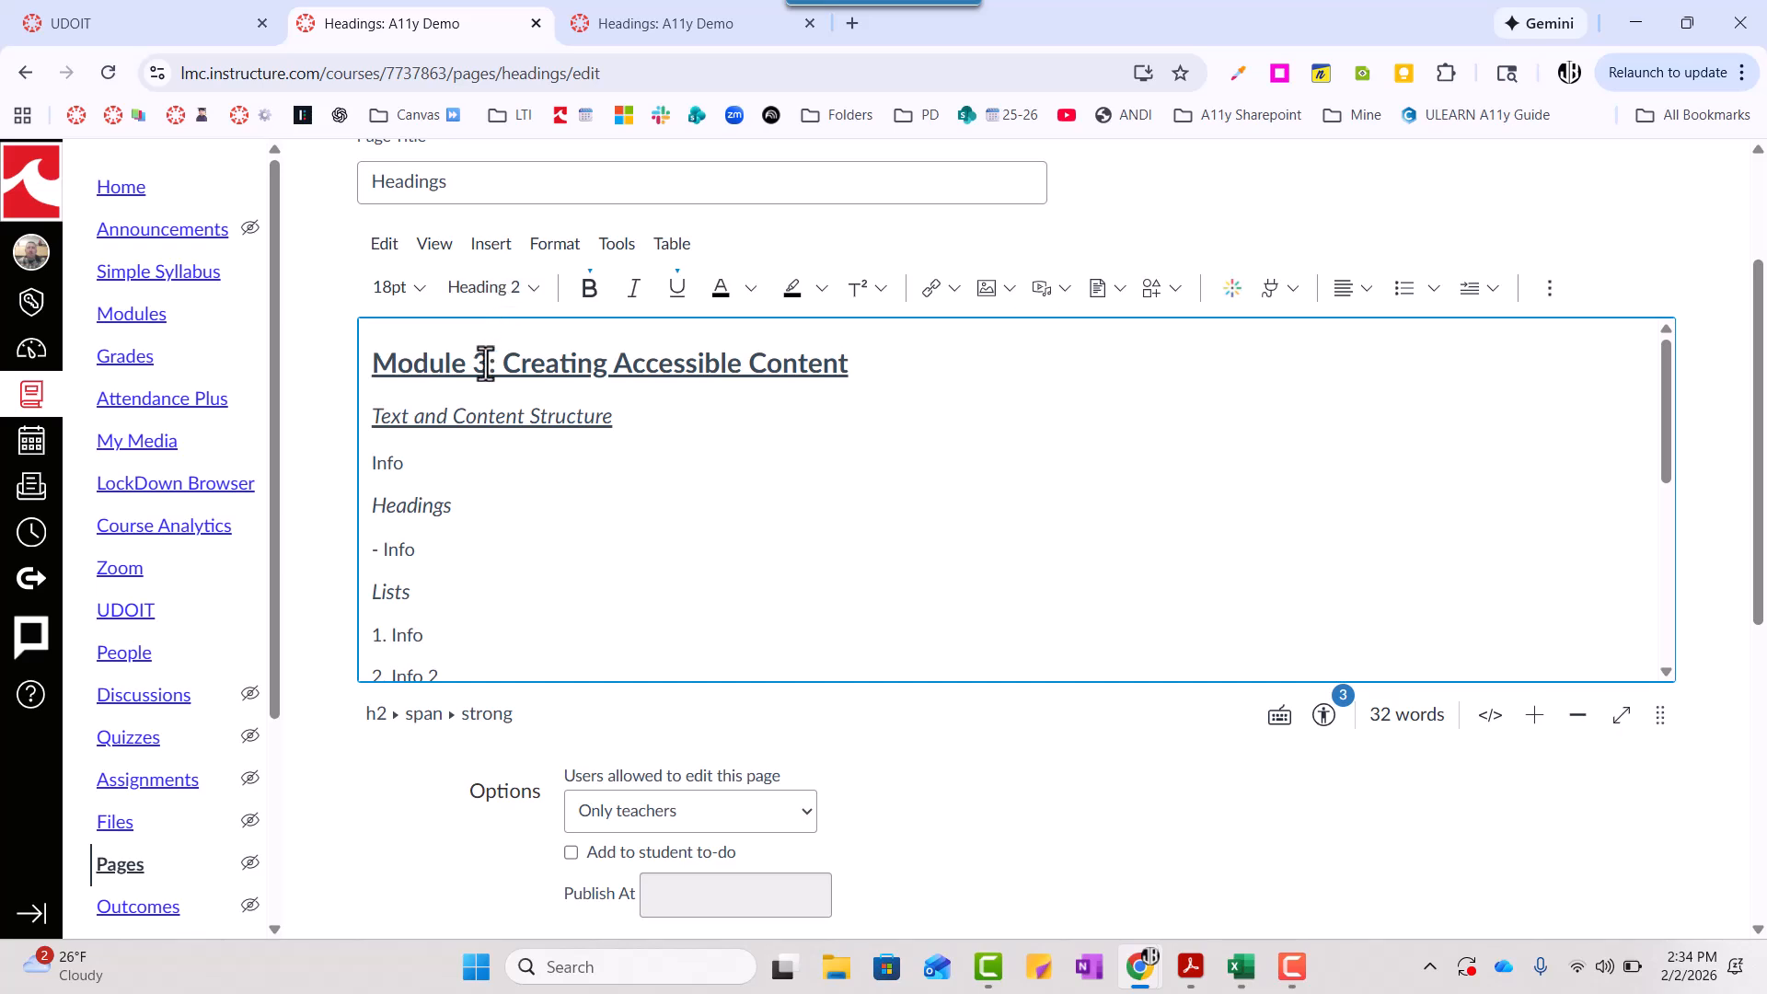
pyautogui.click(469, 421)
pyautogui.scroll(-4, 505, 493)
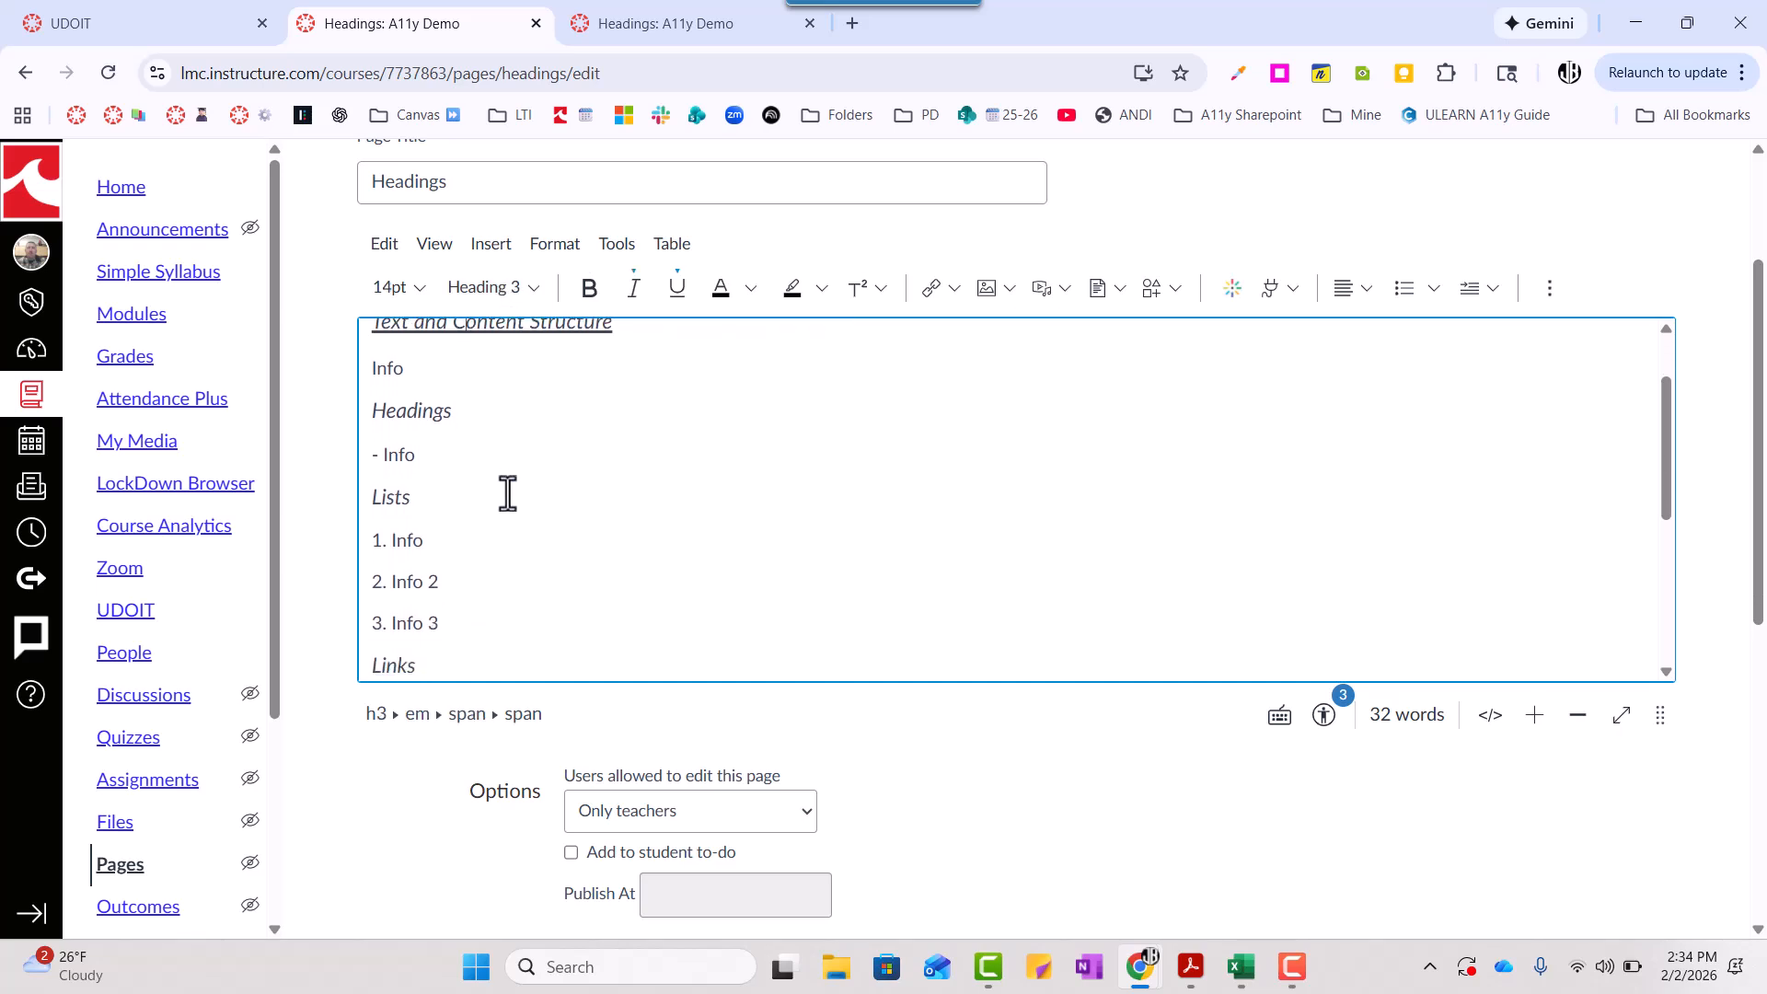
pyautogui.scroll(3, 507, 494)
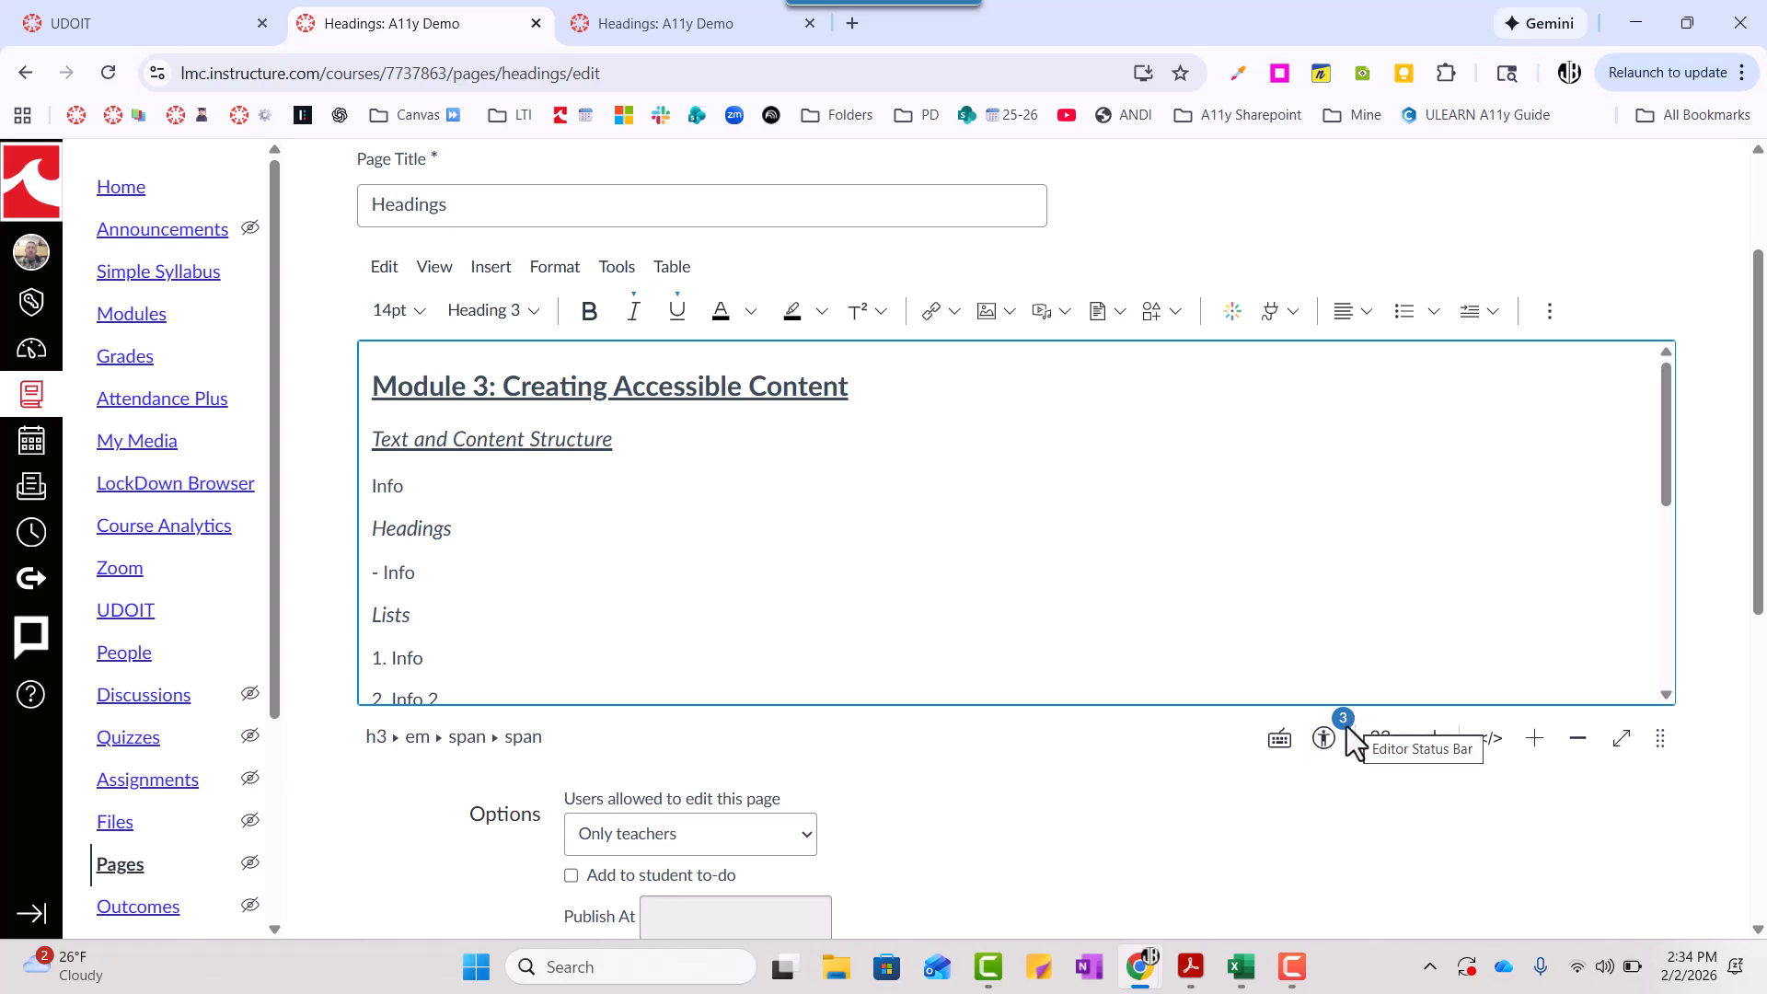
# - Run the editor's accessibility checker and examine the first issue it marks in the page content
pyautogui.click(1325, 741)
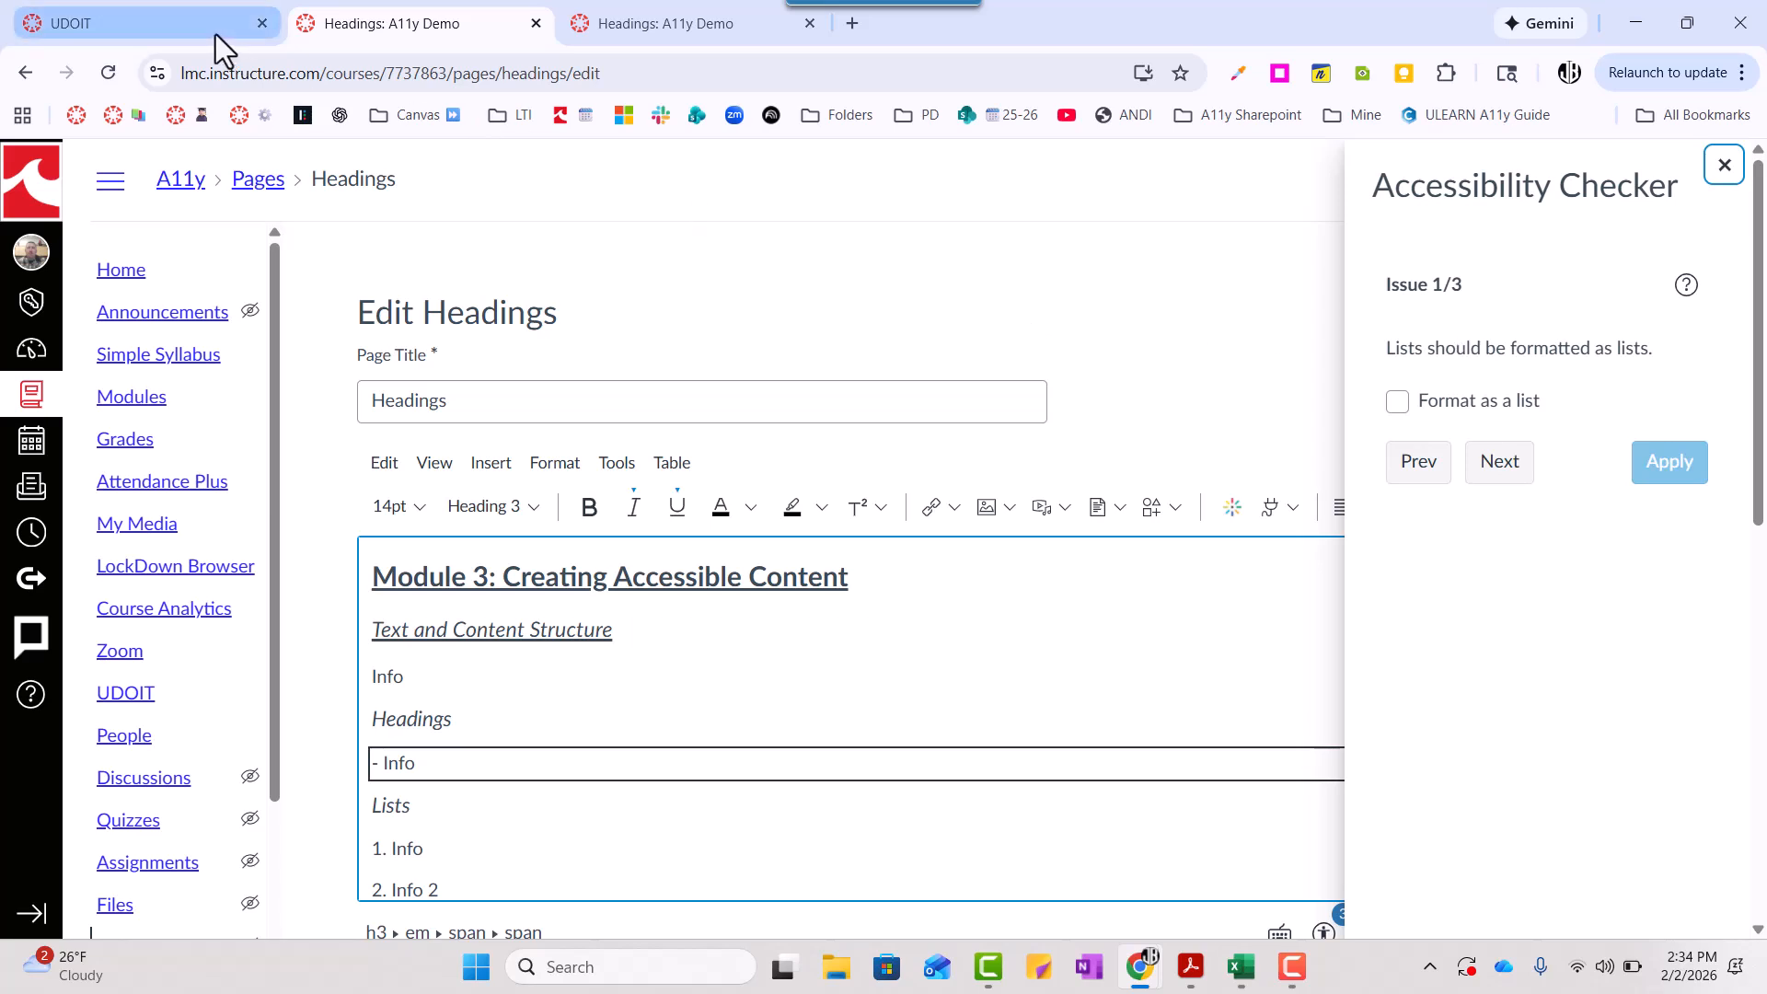
pyautogui.scroll(-2, 1150, 488)
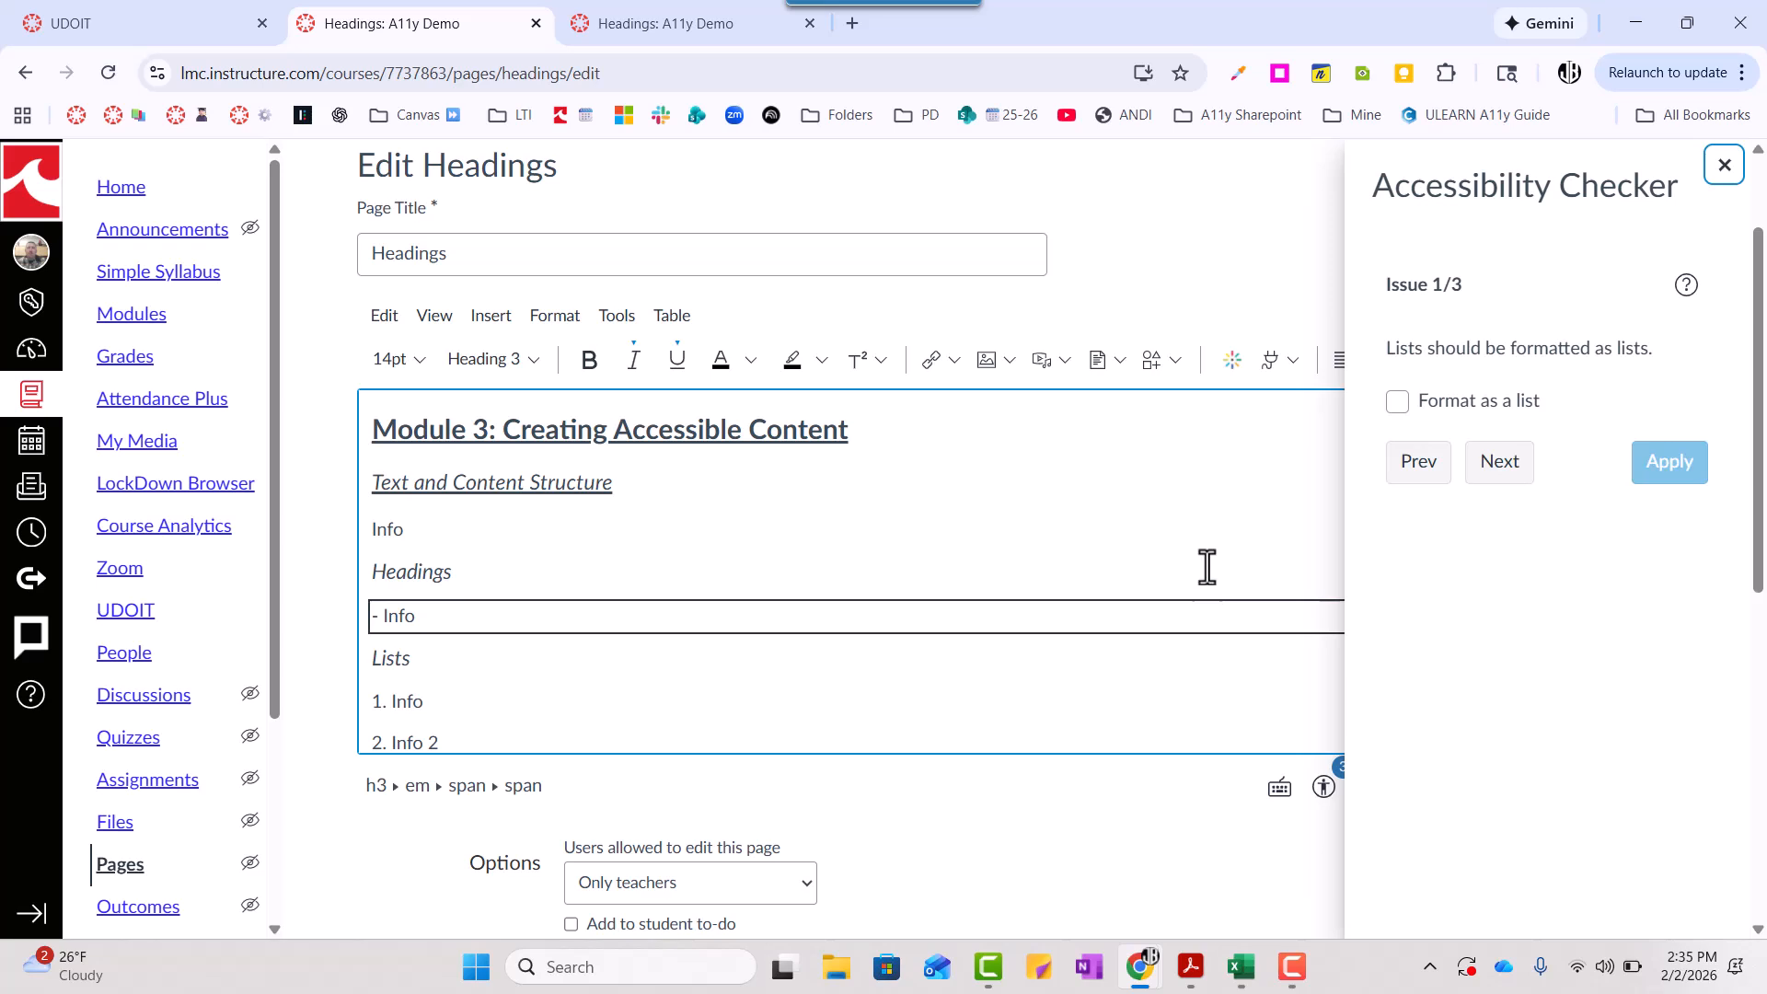
pyautogui.scroll(-1, 1150, 487)
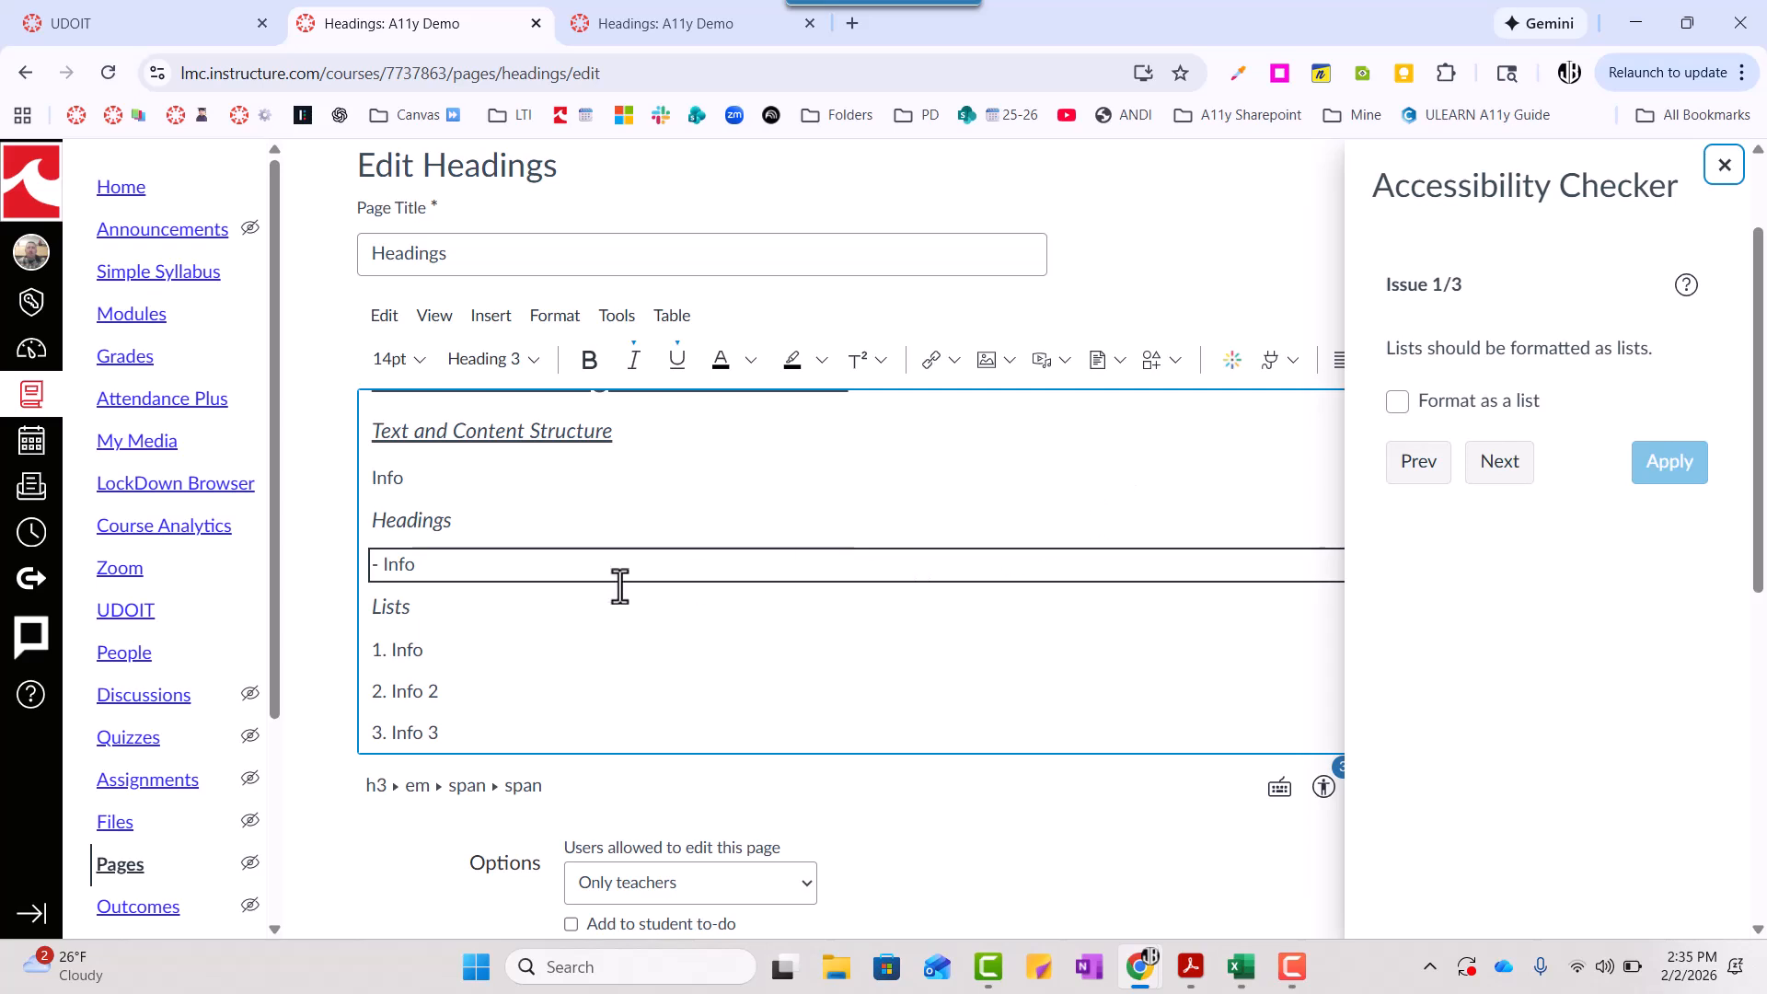
# - Remove the hand-typed dash from the "Info" line under "Headings" and format the line as a bulleted list
pyautogui.click(425, 570)
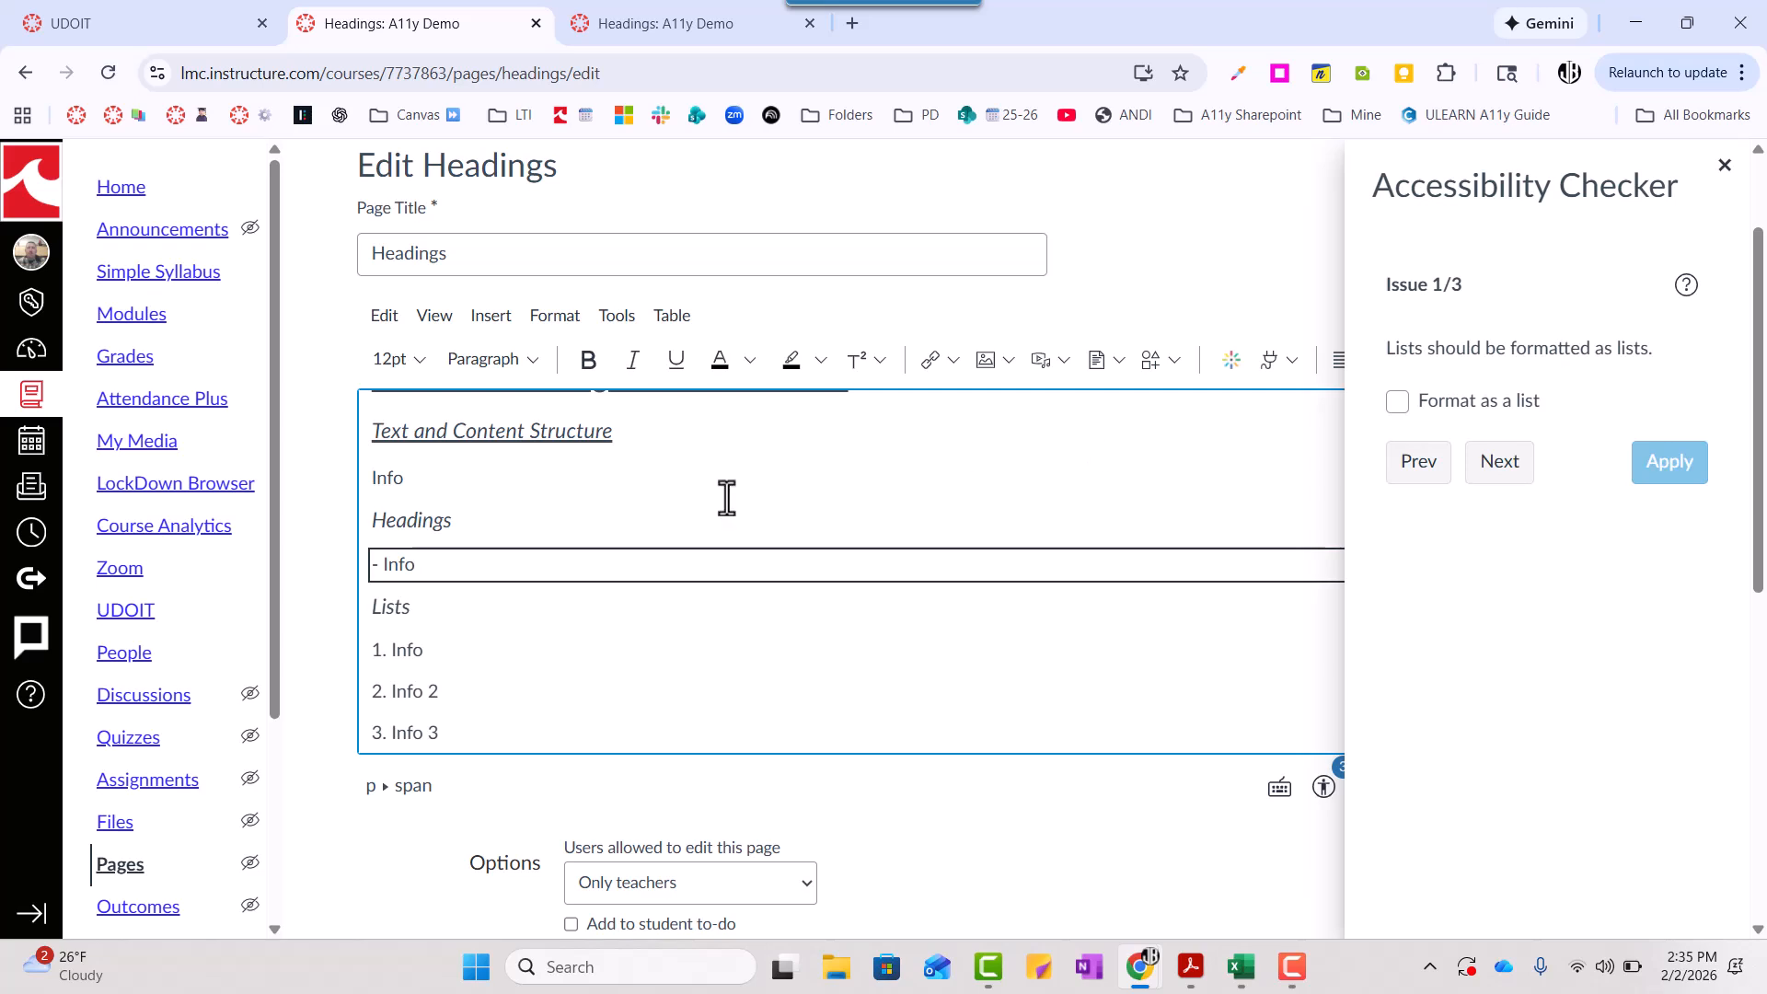
pyautogui.click(378, 571)
pyautogui.click(1724, 165)
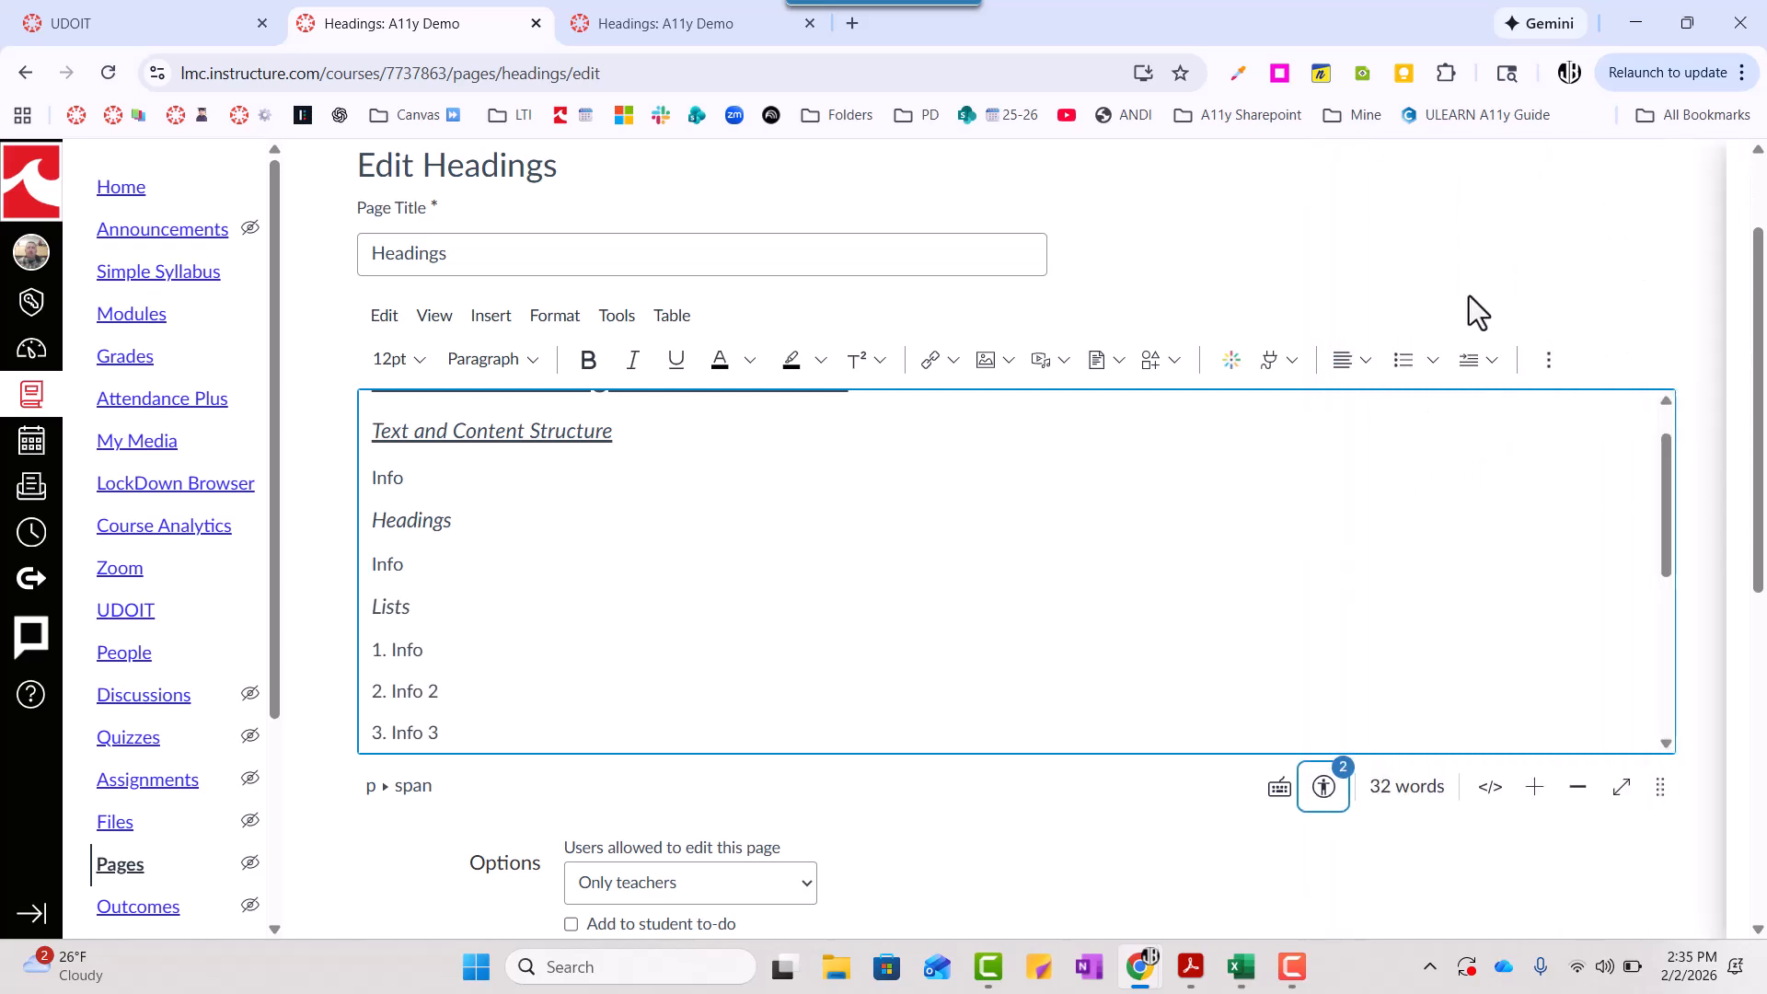
pyautogui.click(1434, 366)
pyautogui.click(1408, 412)
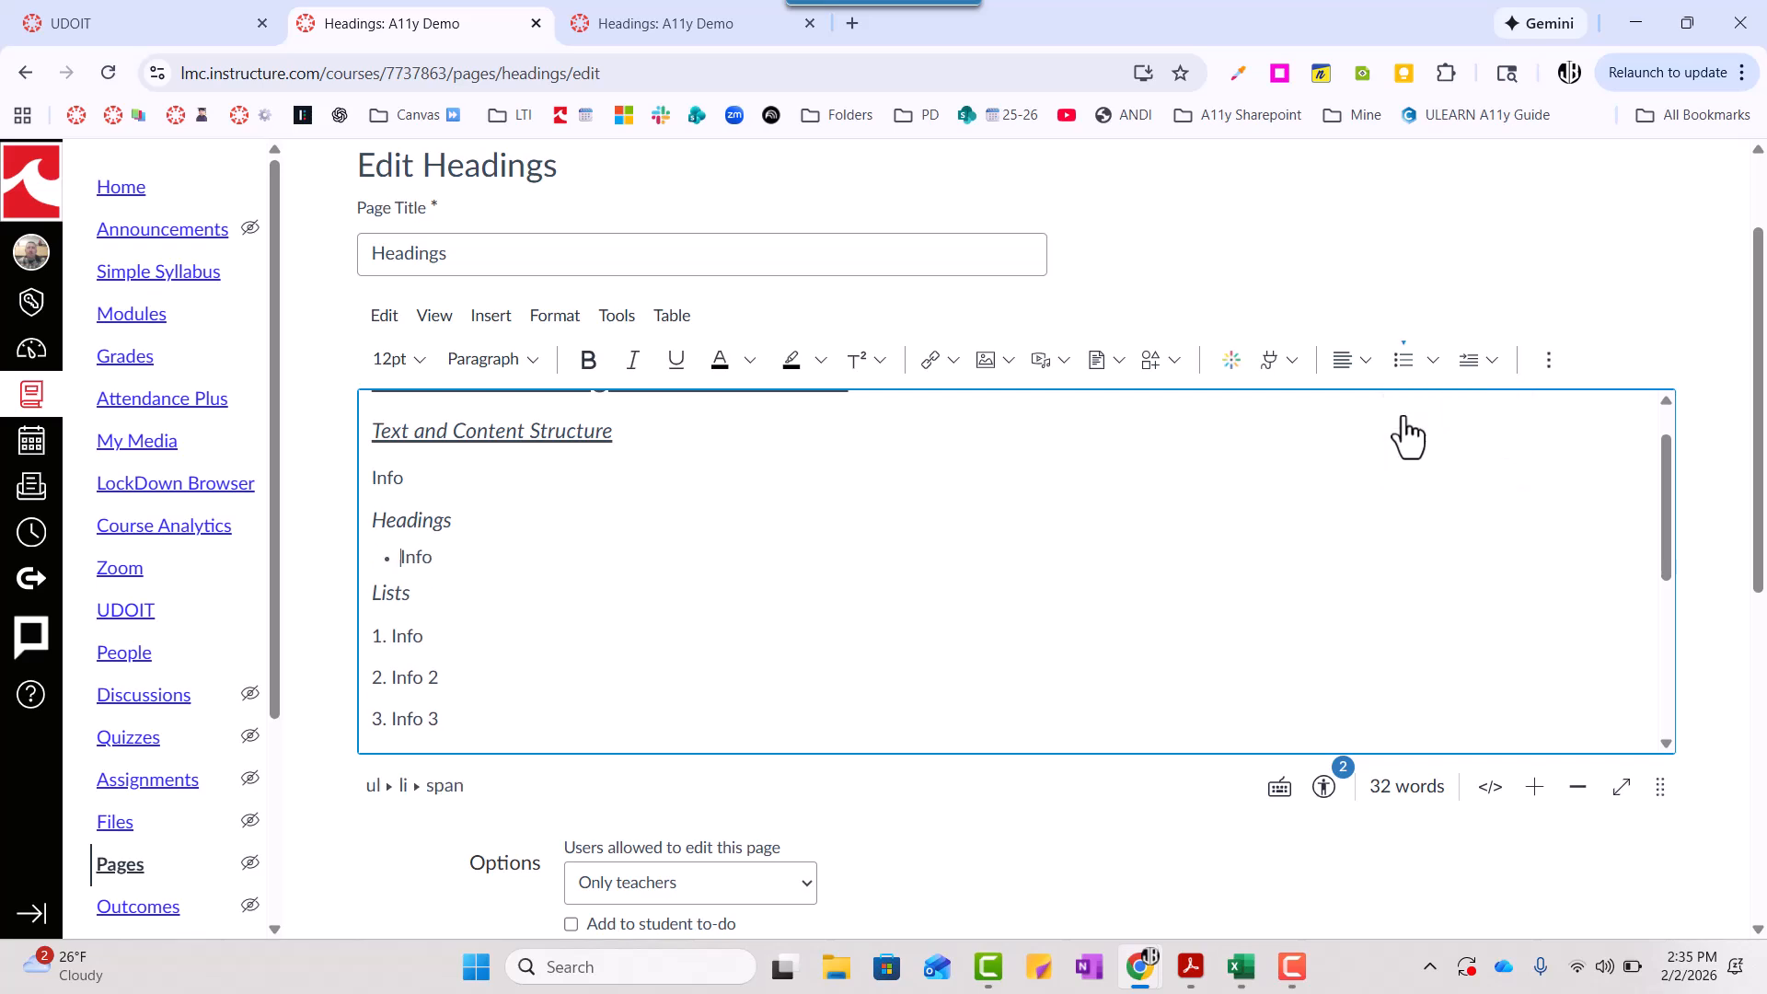
# - Format the "Info" line under "Text and Content Structure" as a bulleted list item
pyautogui.doubleClick(394, 478)
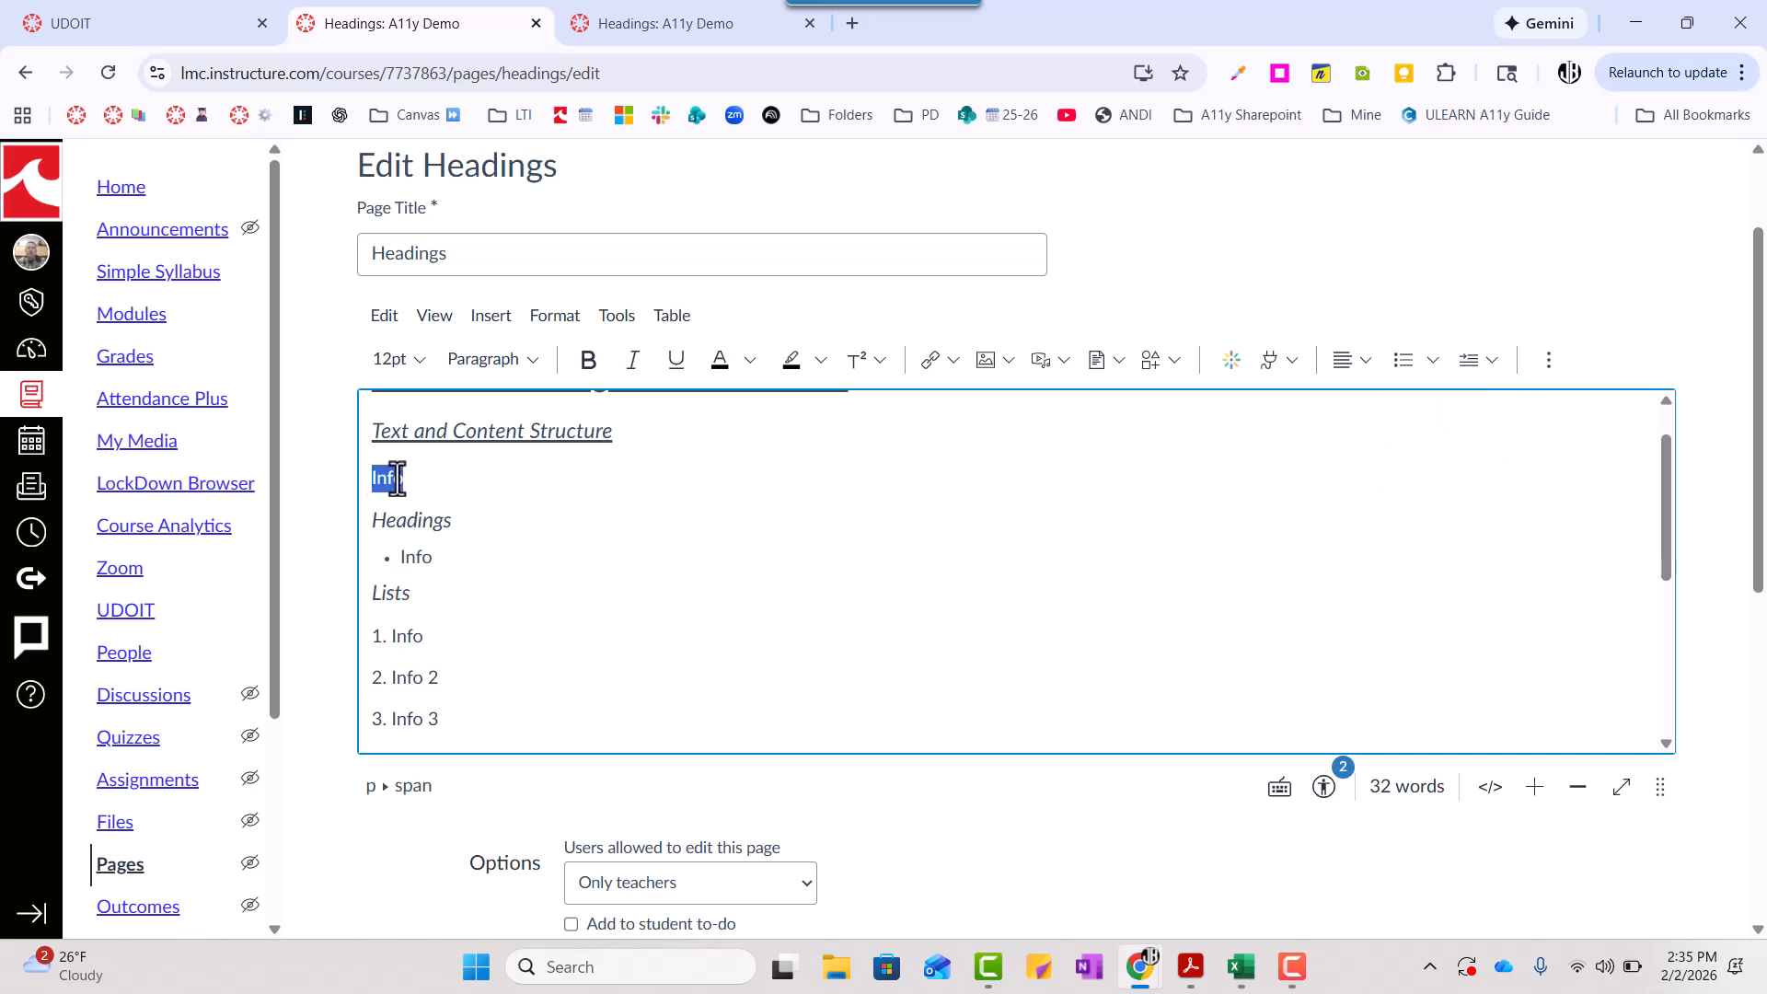
pyautogui.click(1401, 360)
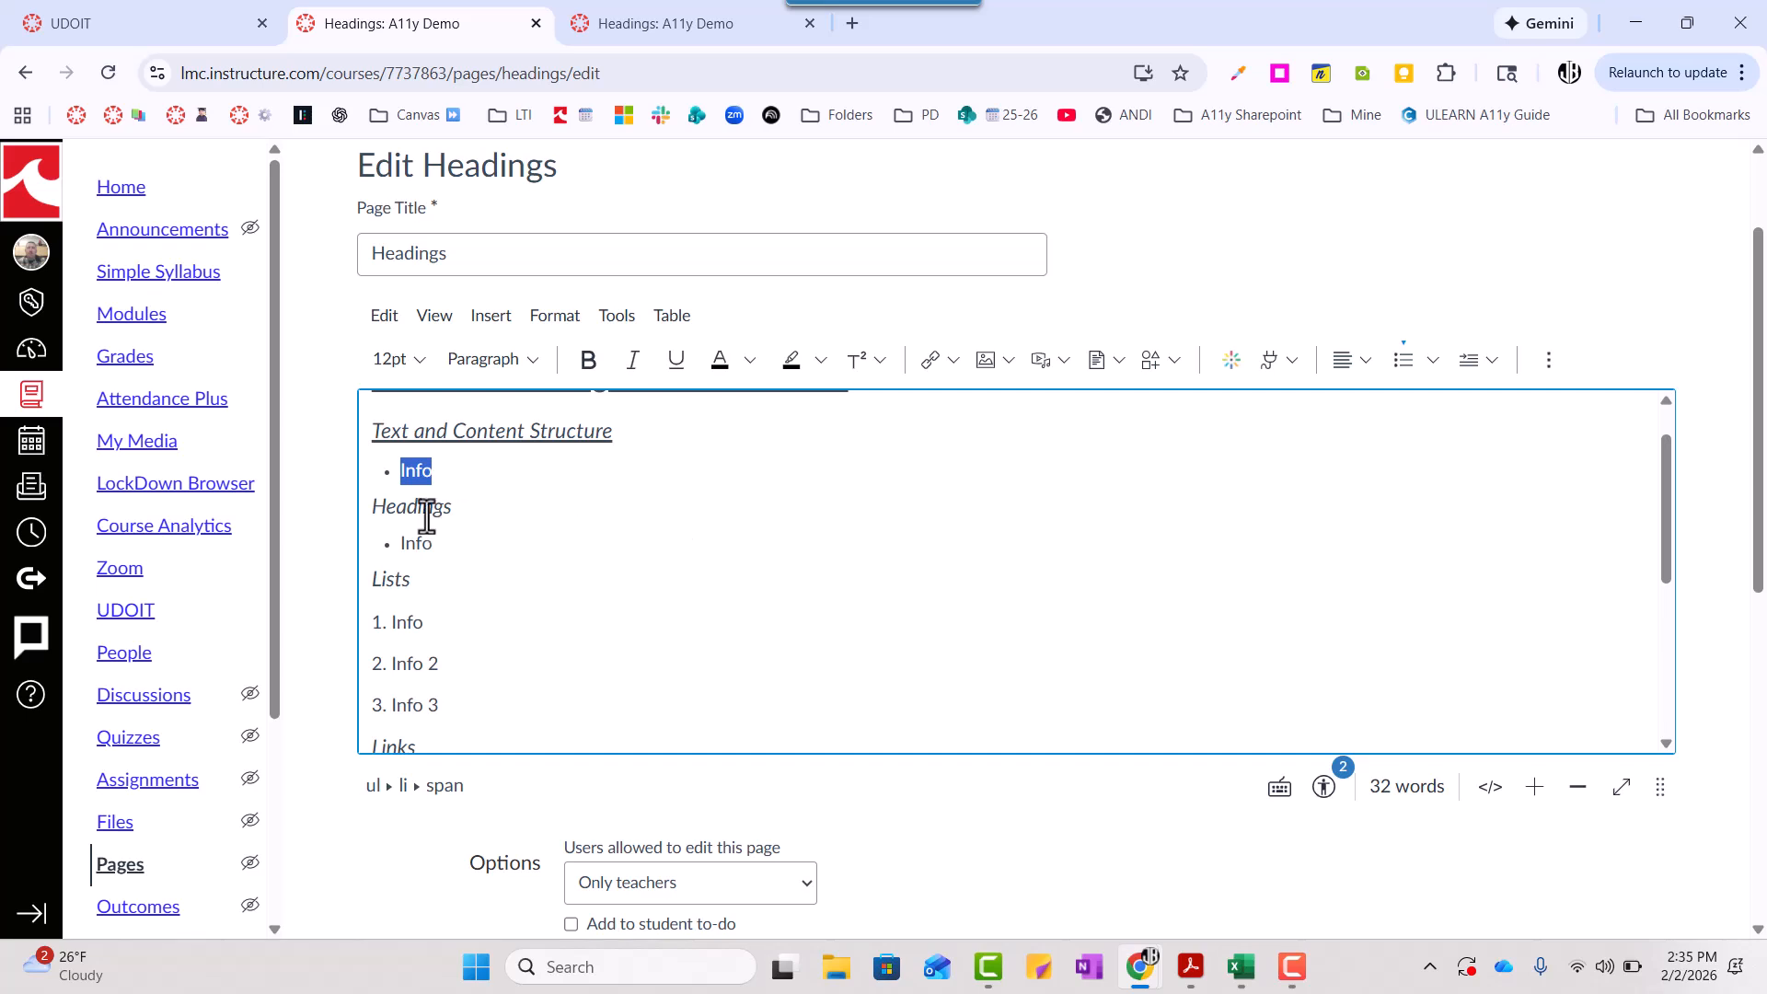
pyautogui.click(411, 471)
# - Convert the three "Info" lines under "Lists" into a real numbered list using 1, 2, 3 numbering
pyautogui.scroll(-2, 450, 537)
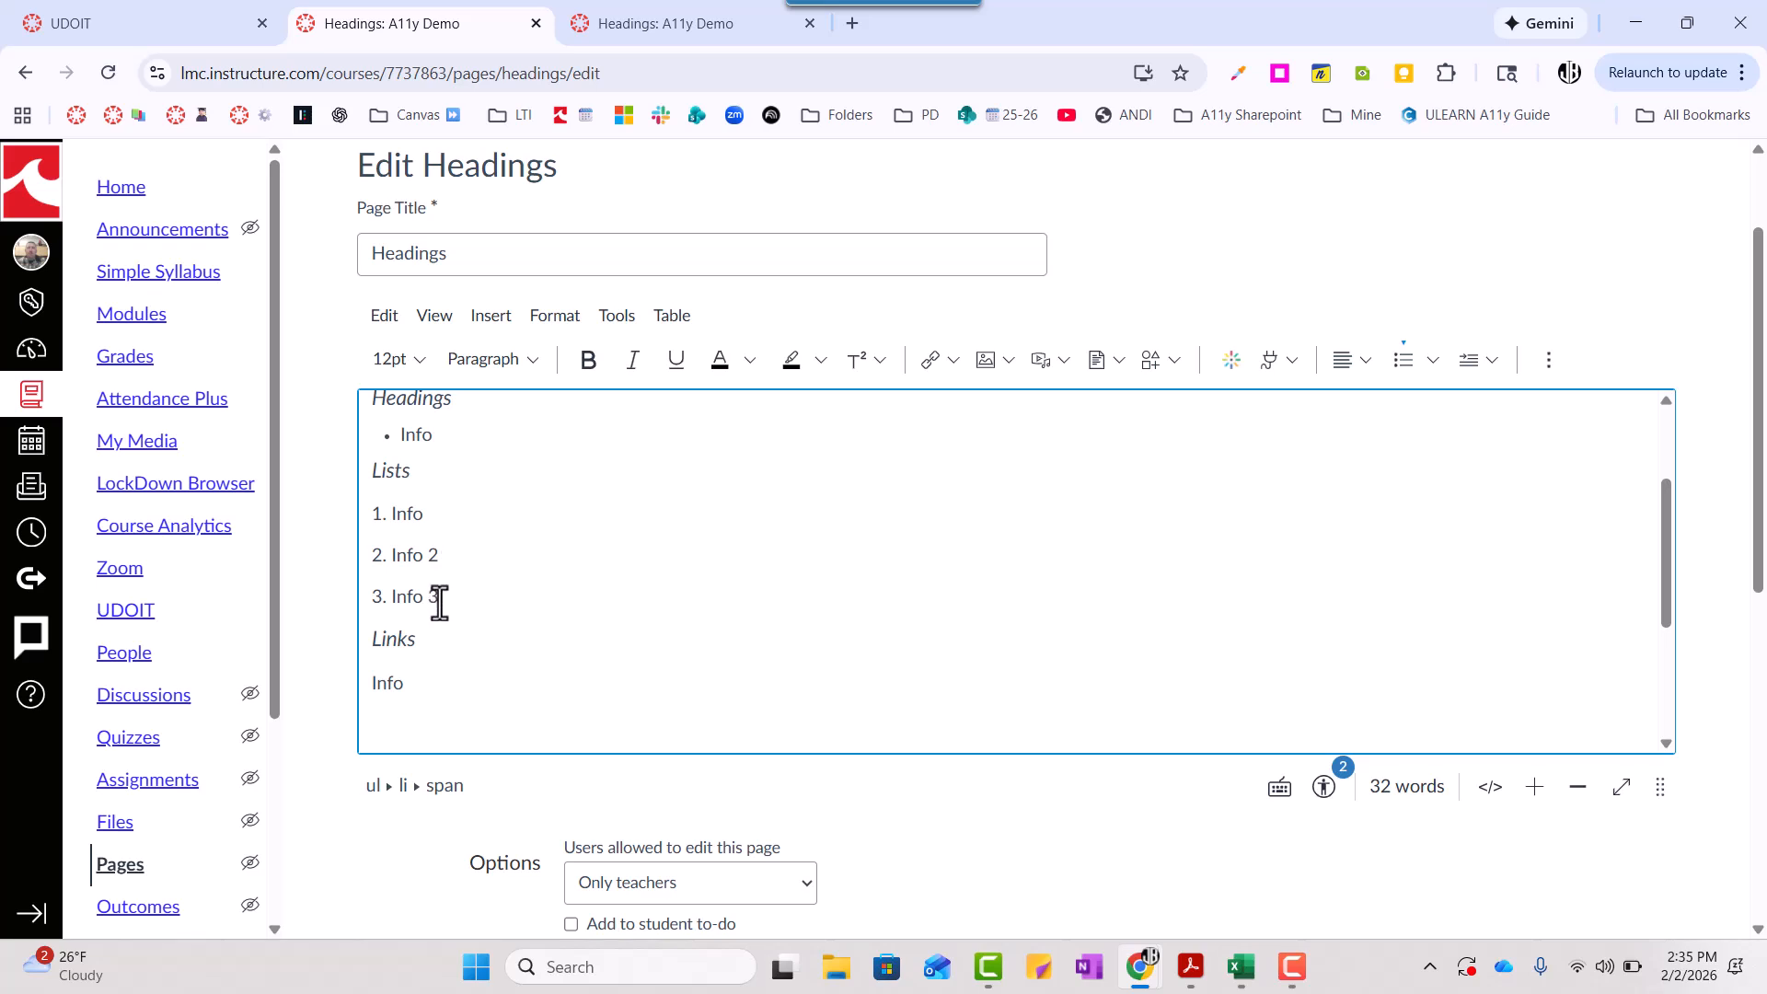
pyautogui.moveTo(440, 603); pyautogui.dragTo(373, 517)
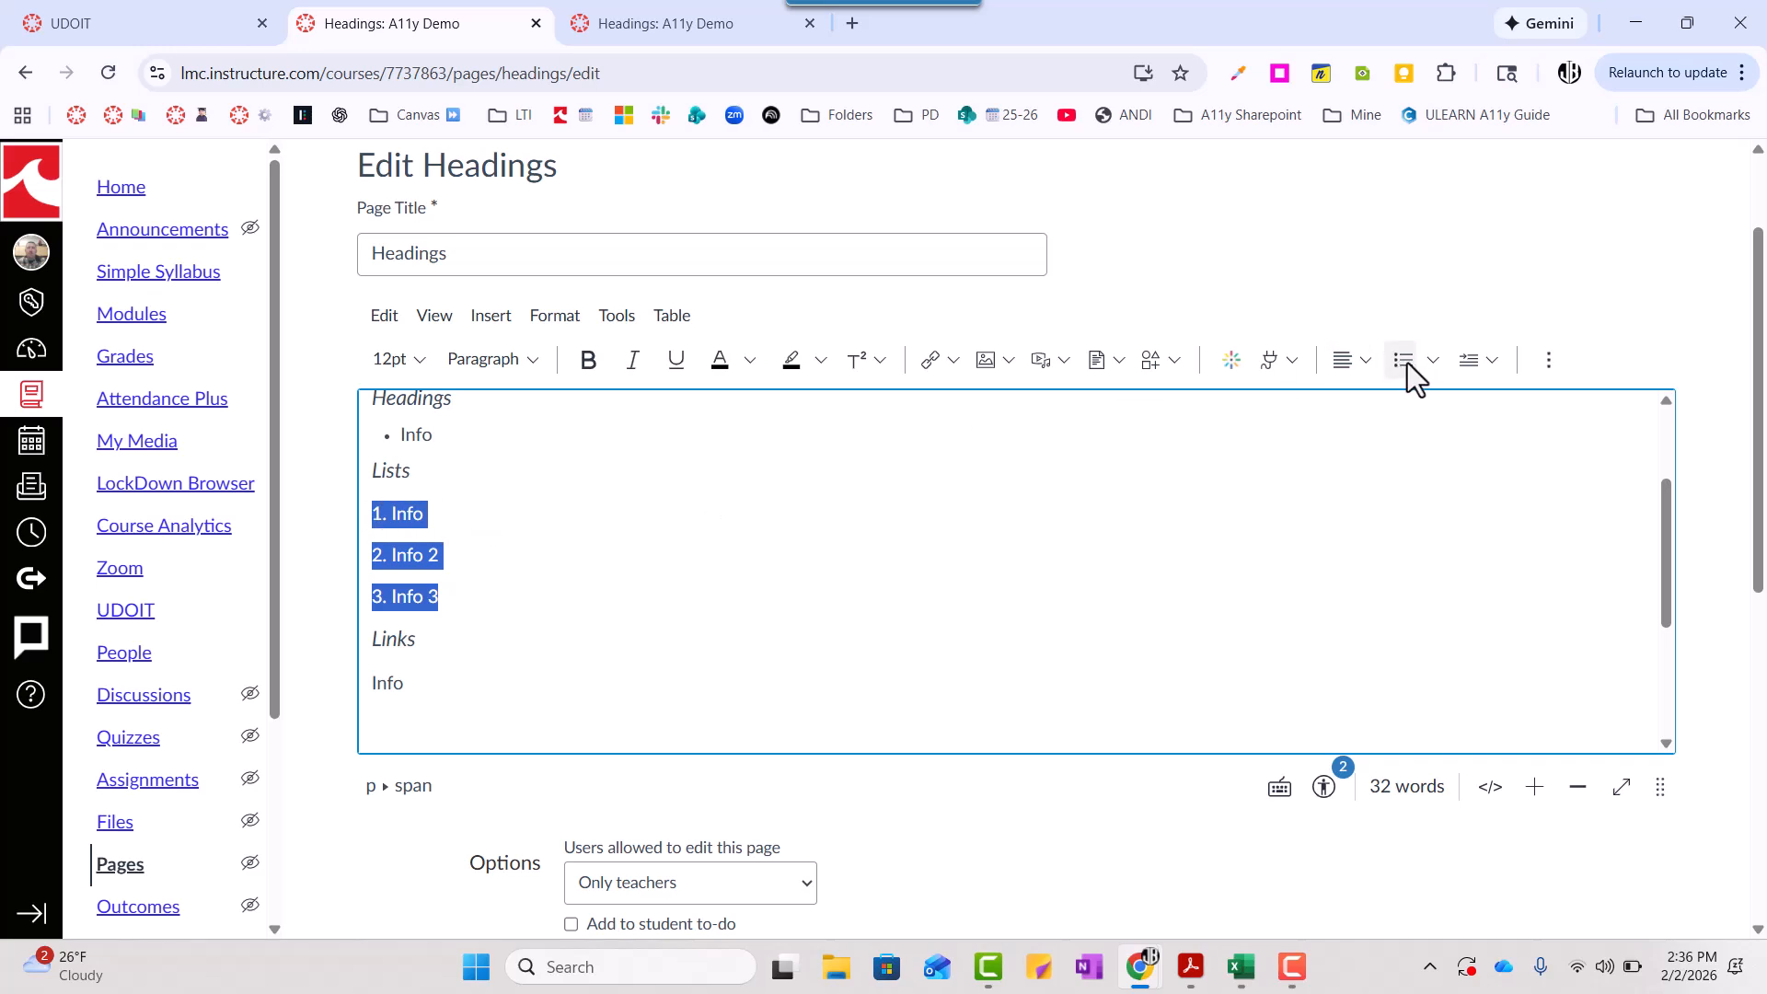
pyautogui.click(1435, 363)
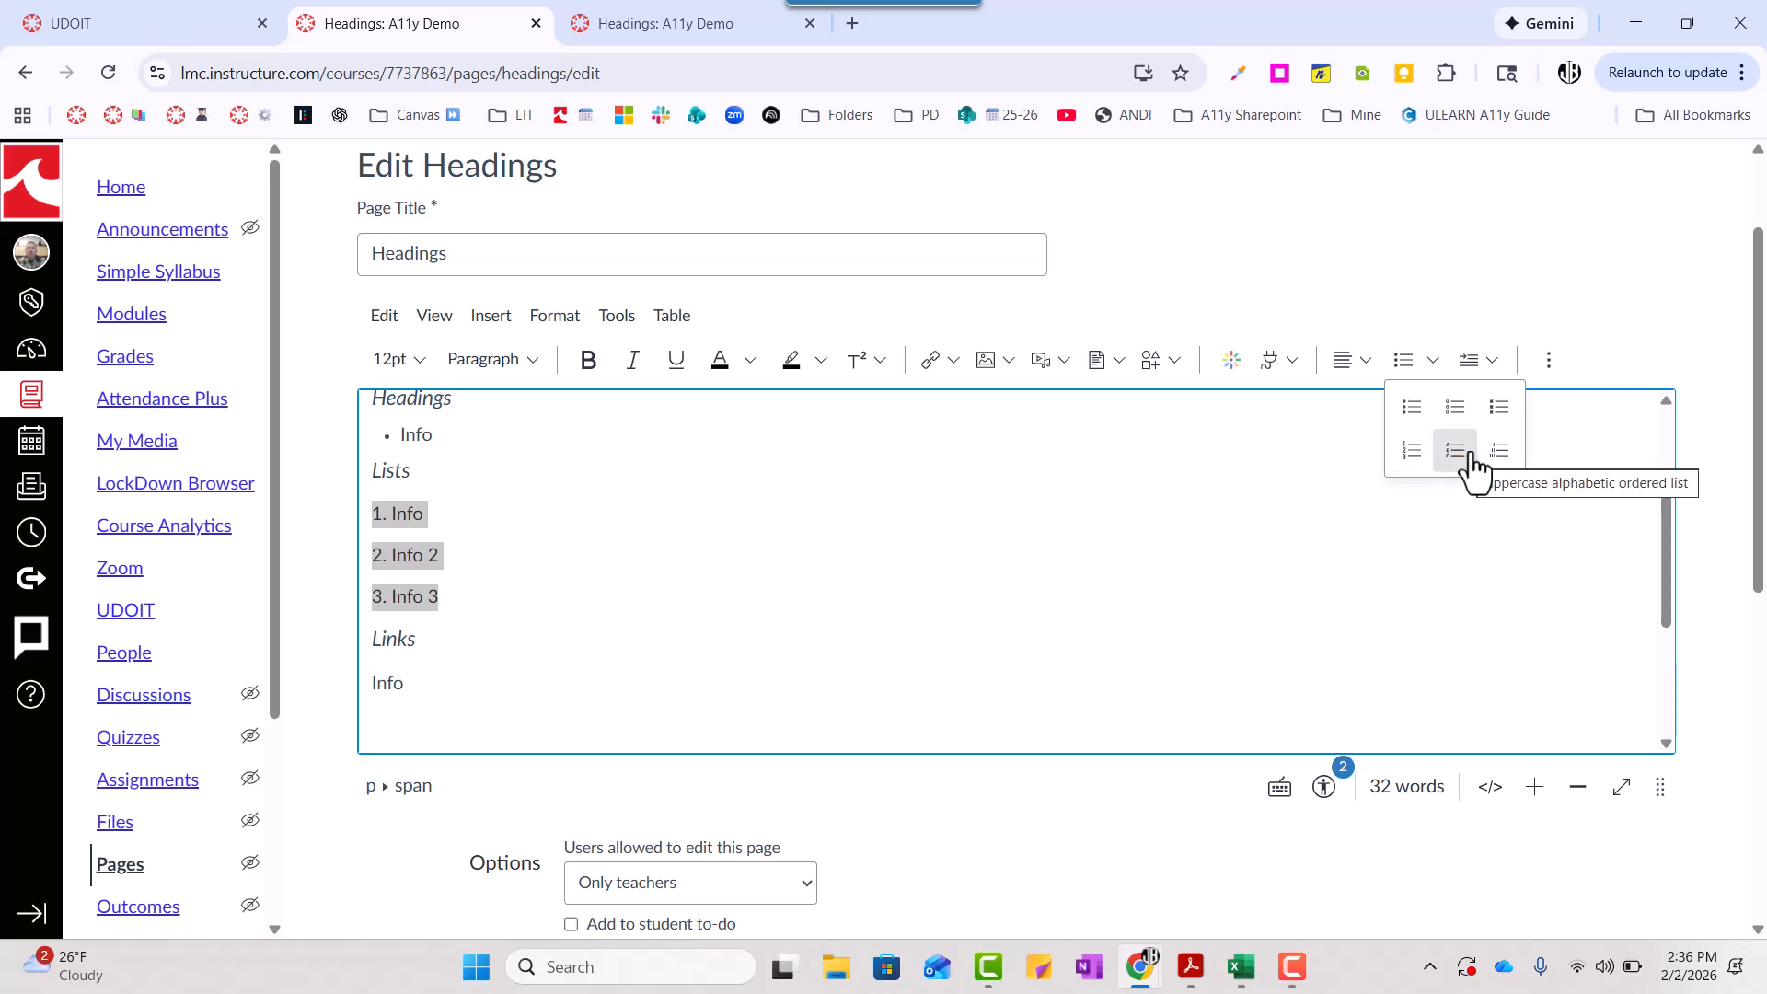
pyautogui.click(1412, 450)
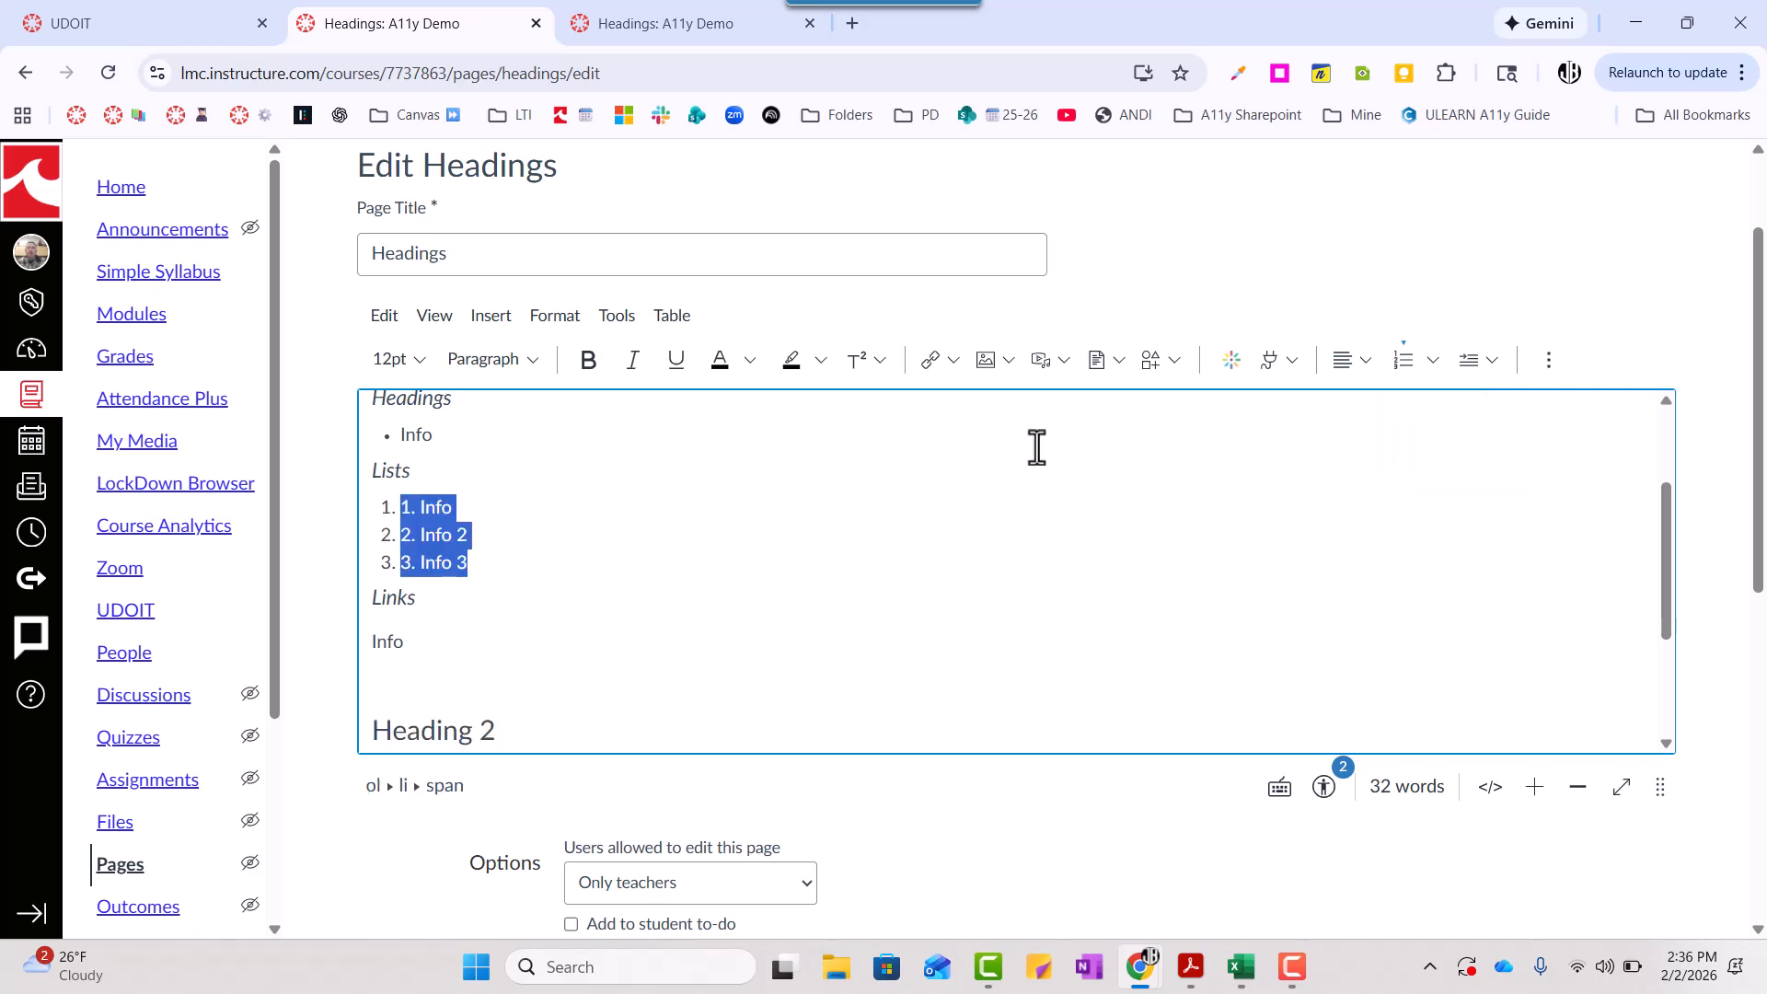
# - Delete the duplicate hand-typed numbers from the three items of the numbered list under "Lists"
pyautogui.click(416, 512)
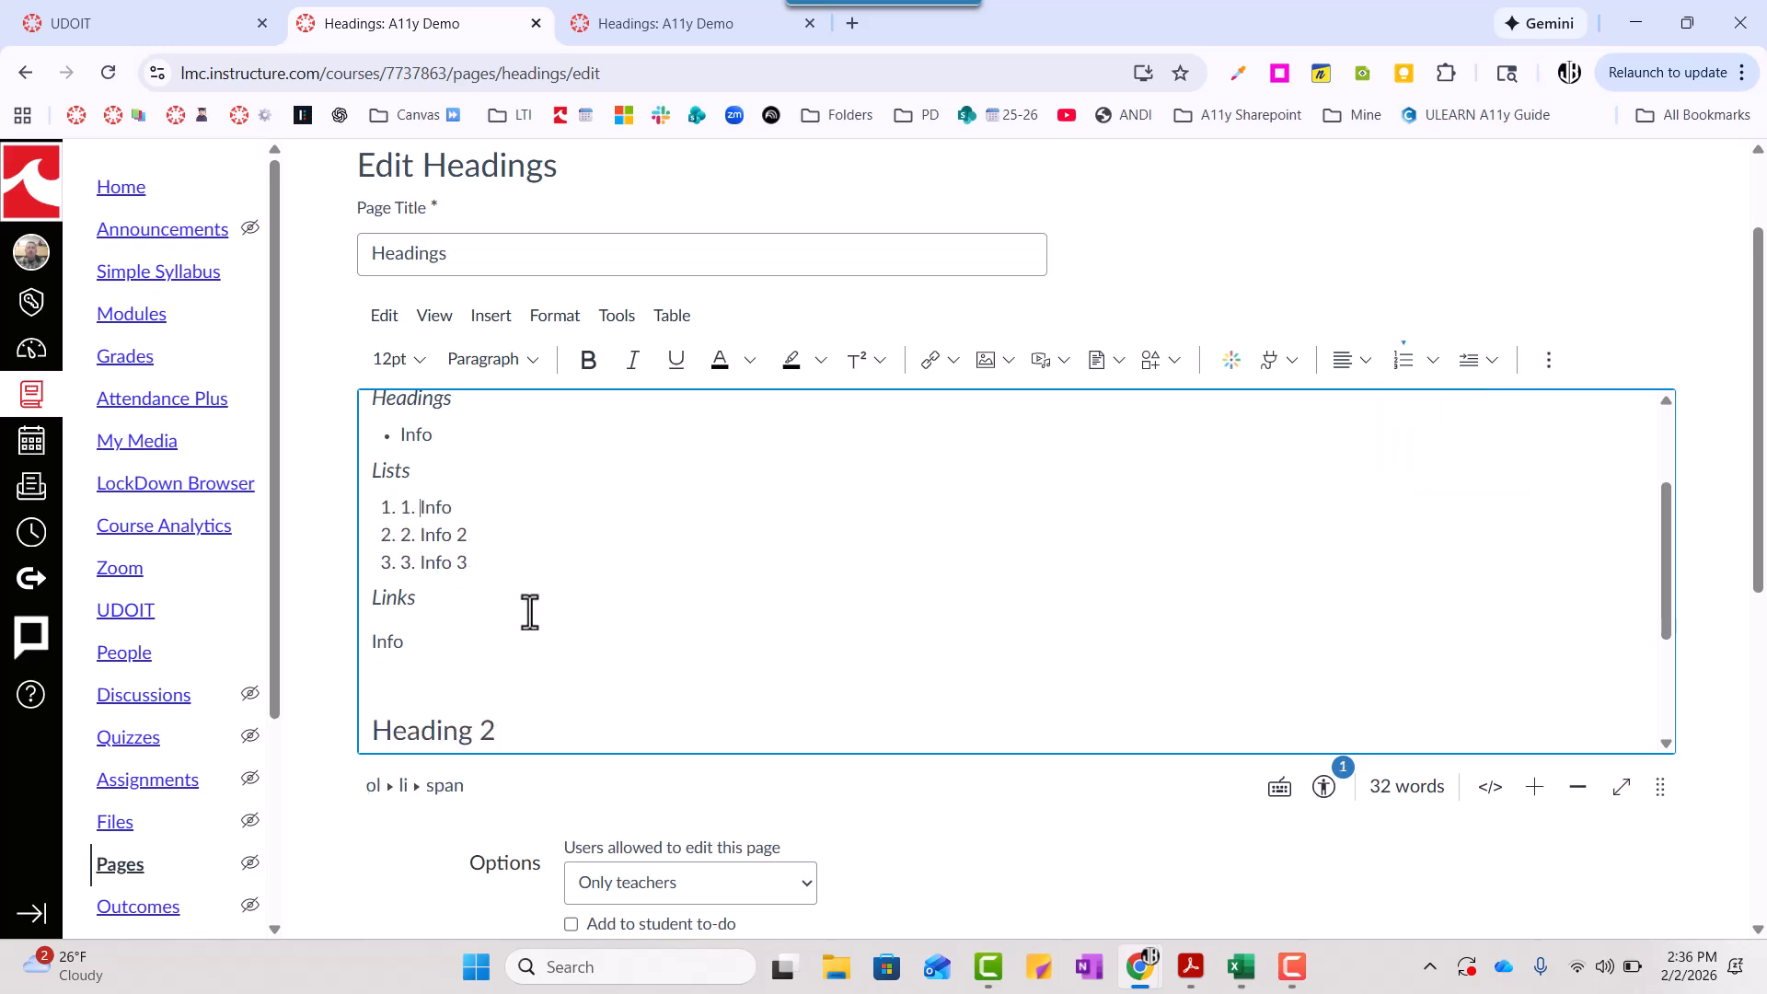
pyautogui.press('BackSpace')
pyautogui.press('BackSpace')
pyautogui.press('BackSpace')
pyautogui.press('BackSpace')
pyautogui.press('BackSpace')
pyautogui.press('BackSpace')
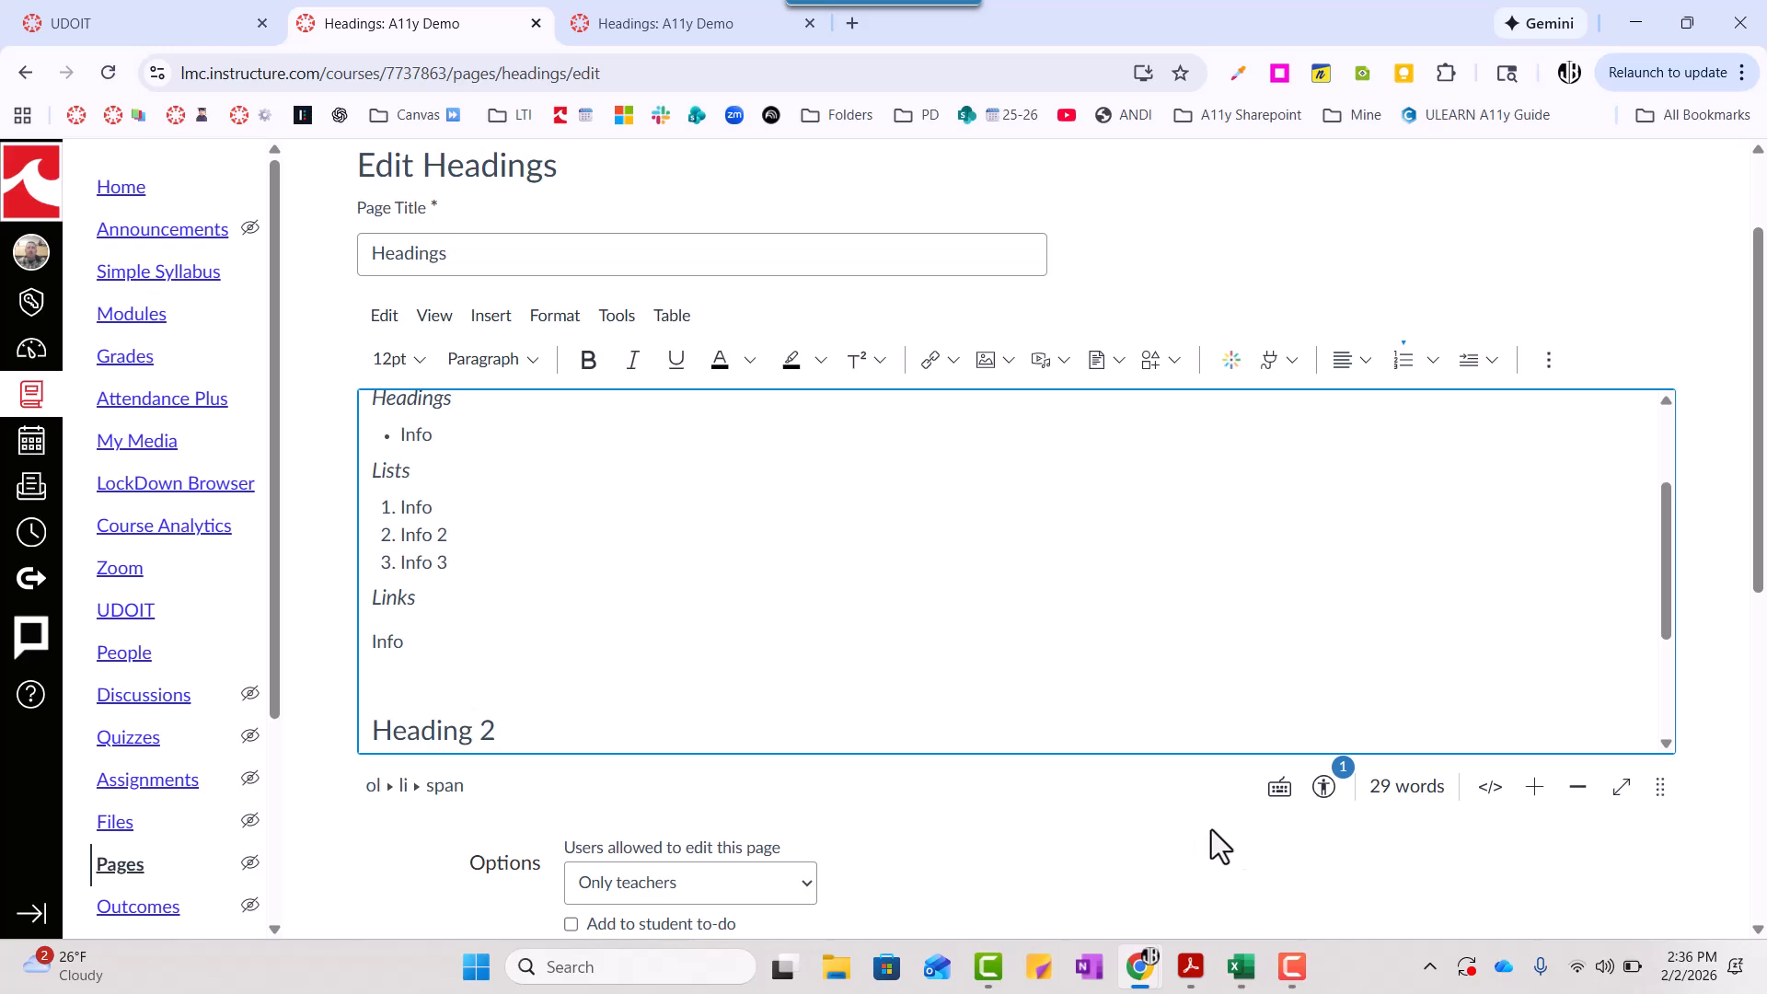
# - Run the accessibility checker again and check the levels of the "Heading 4 Info", "Heading 3" and "Heading 2" lines
pyautogui.click(1325, 789)
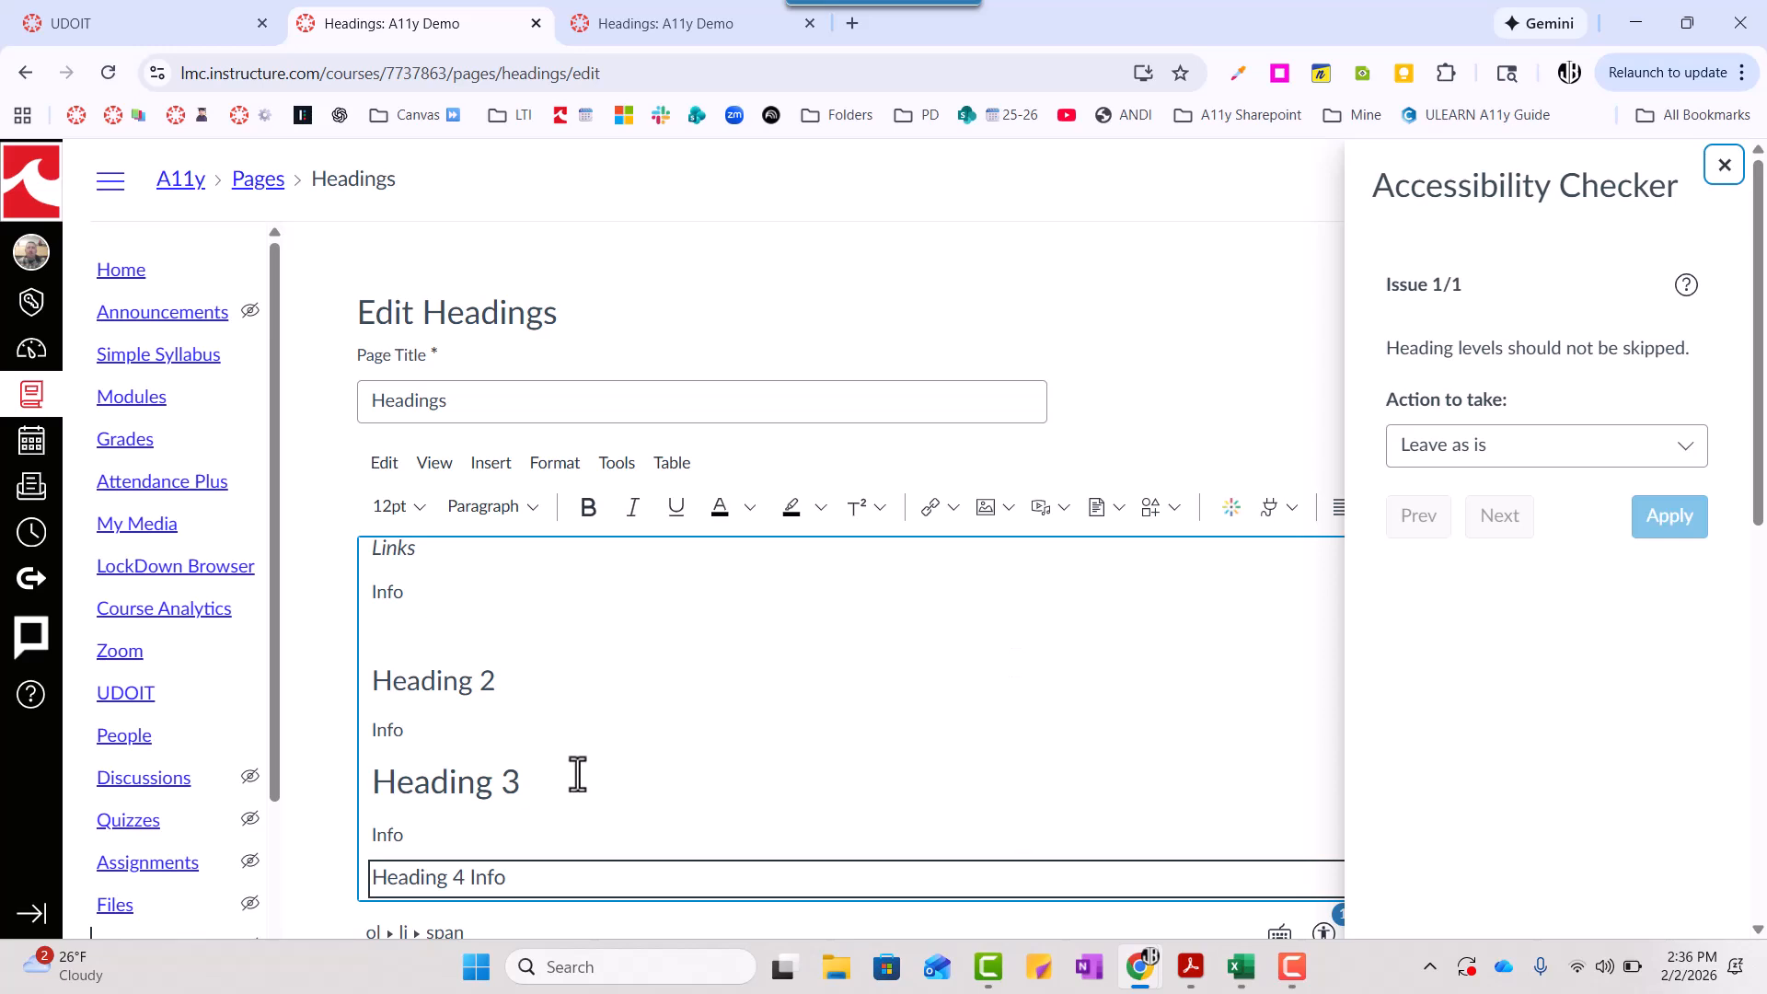
pyautogui.click(448, 881)
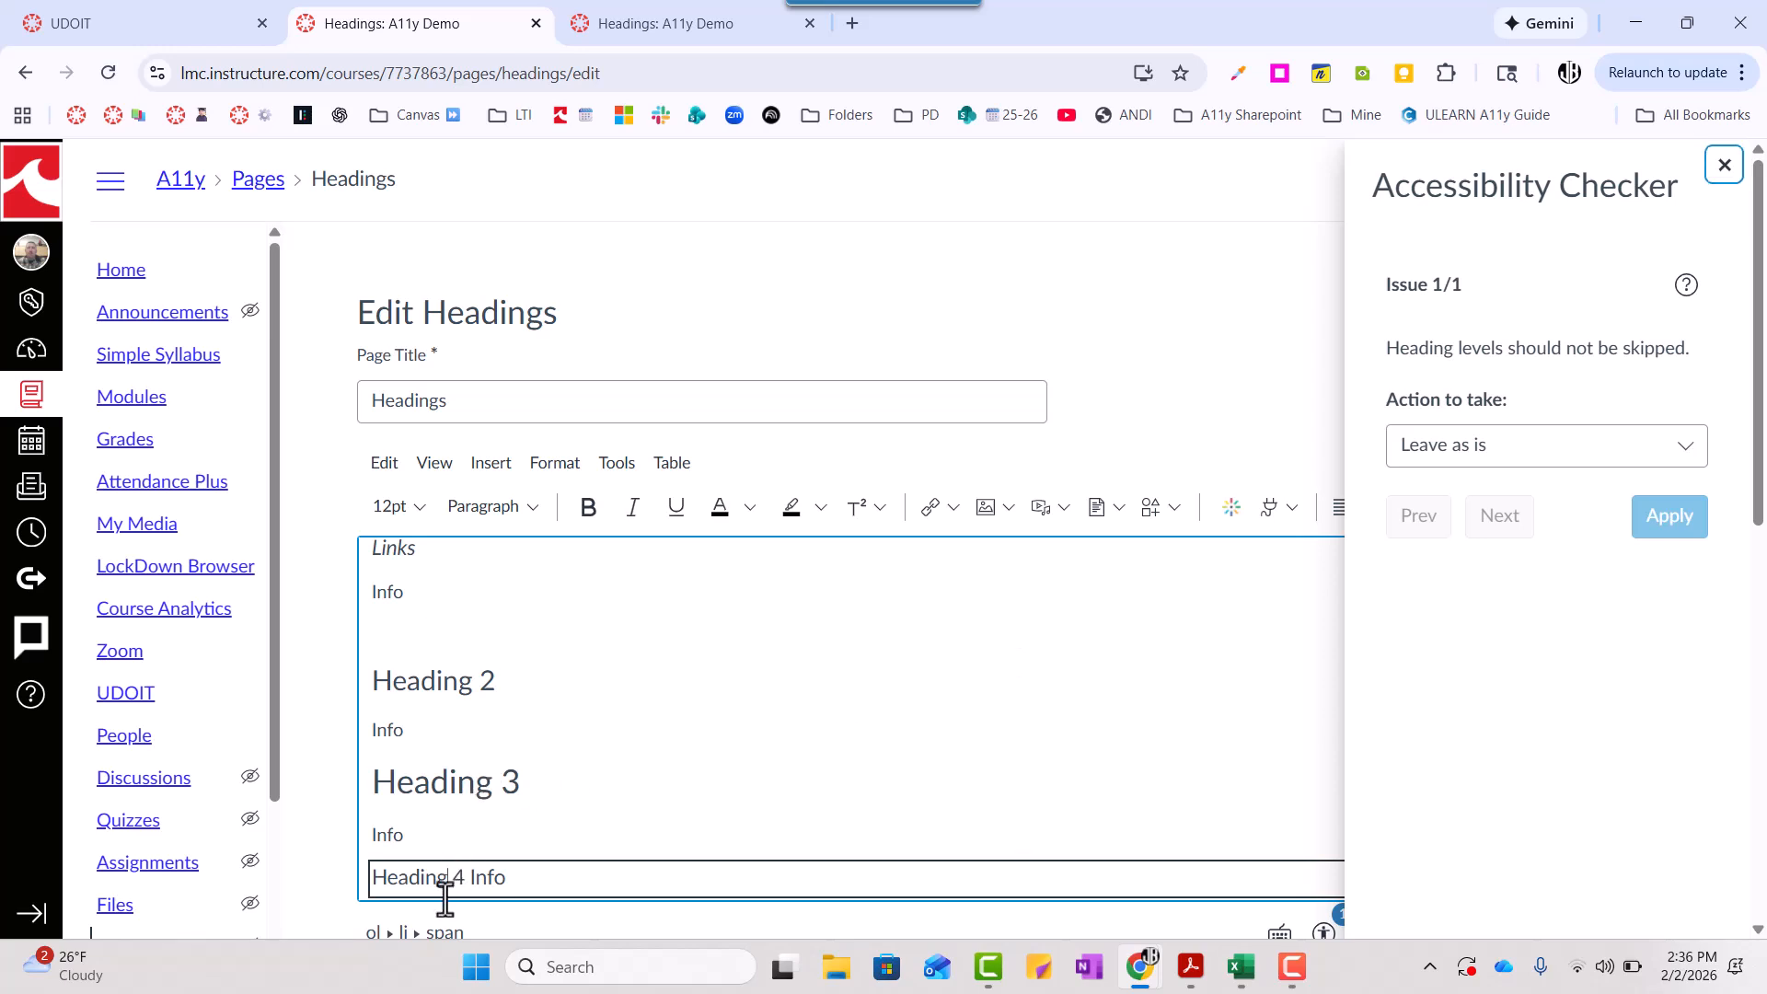
pyautogui.click(443, 778)
pyautogui.click(435, 682)
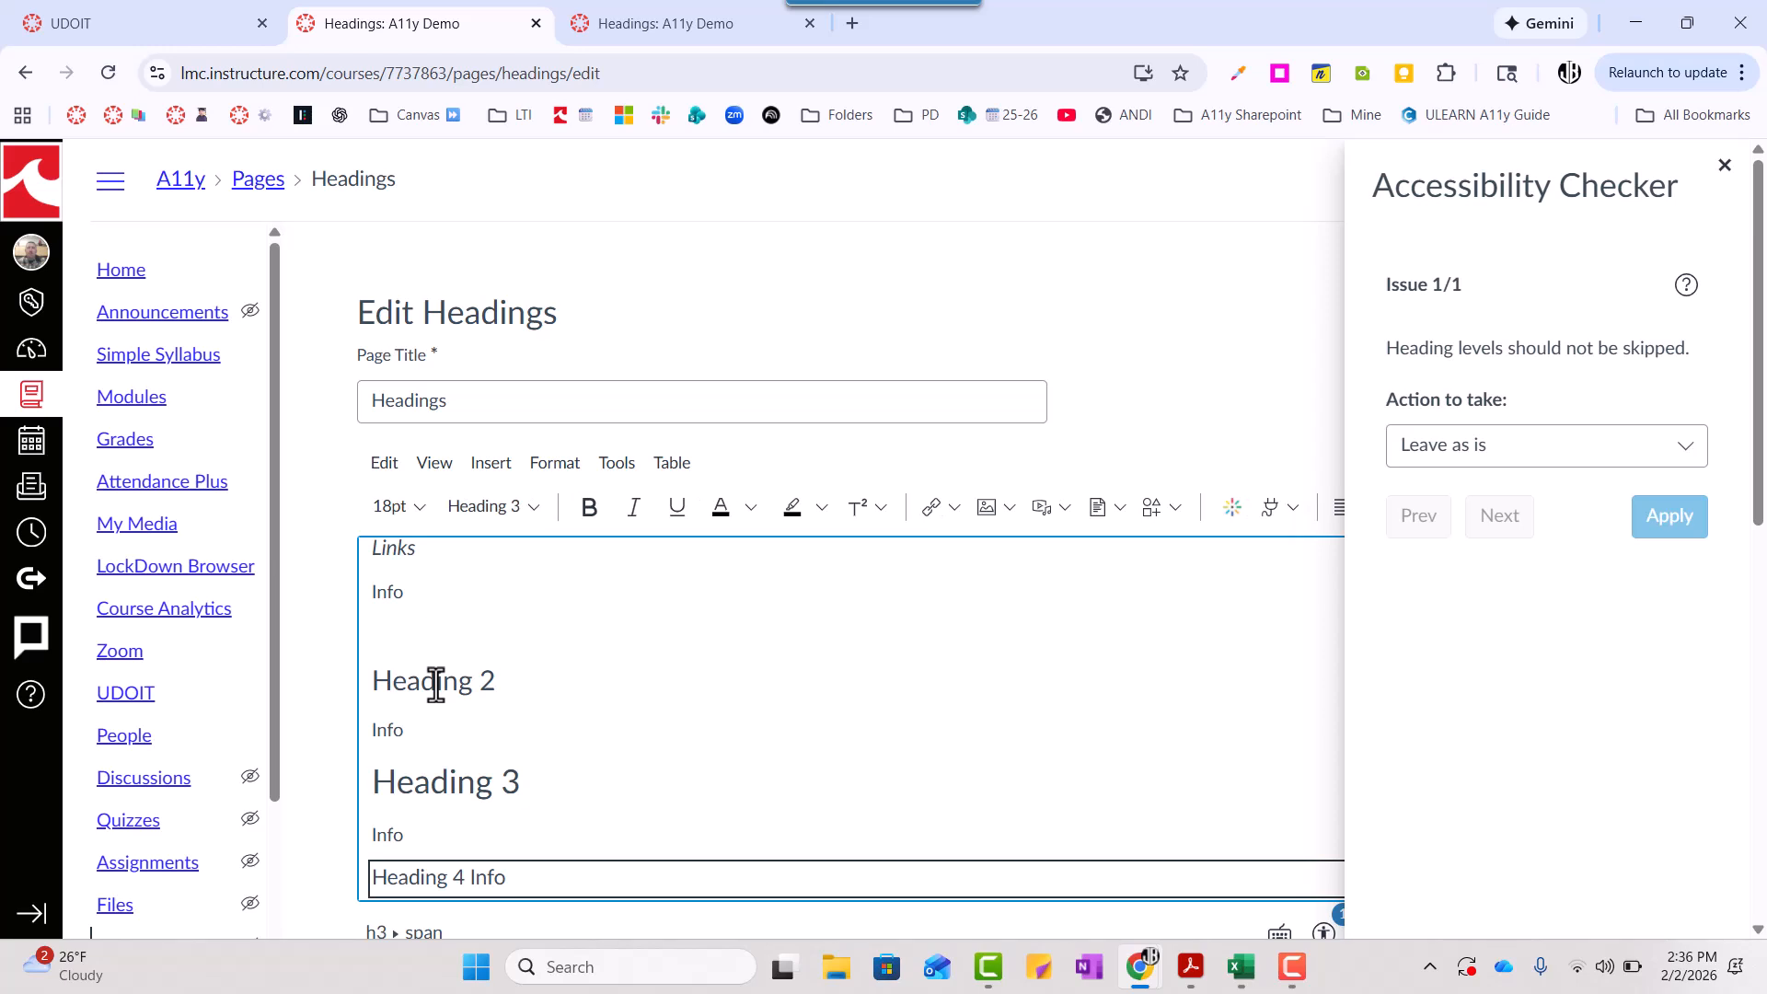
# - Apply the Heading 2 style to the "Heading 2" line
pyautogui.doubleClick(430, 686)
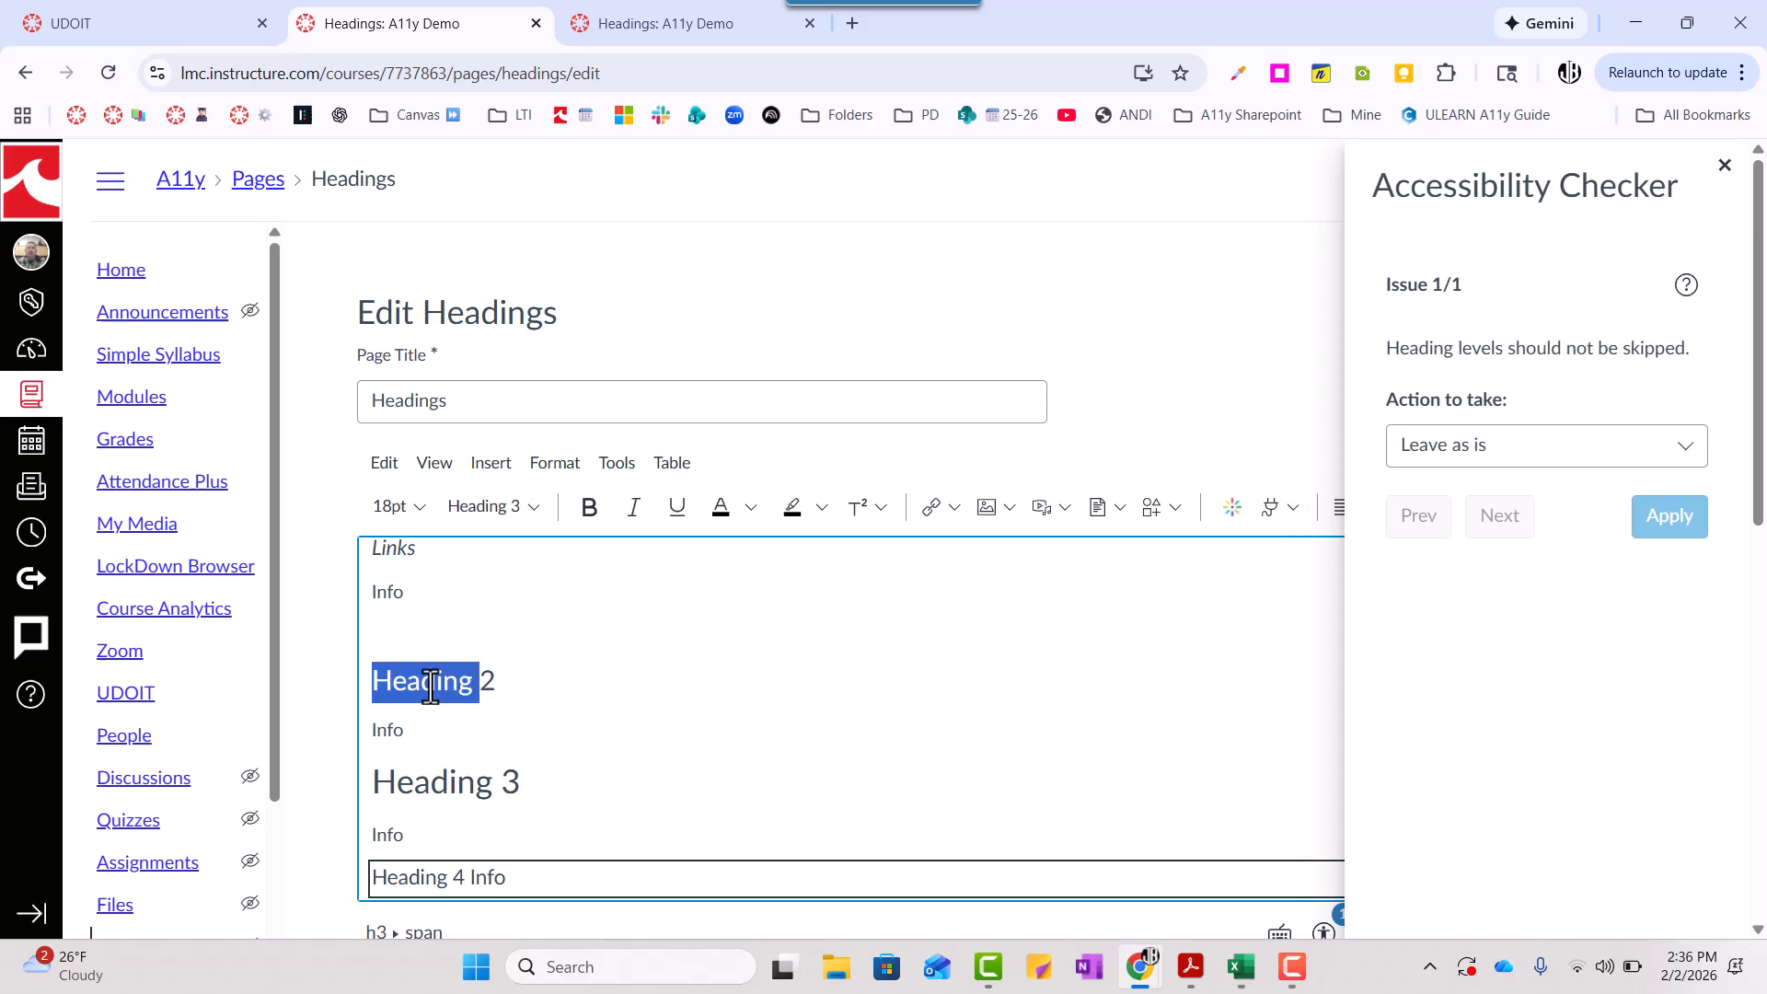
pyautogui.tripleClick(485, 681)
pyautogui.click(532, 517)
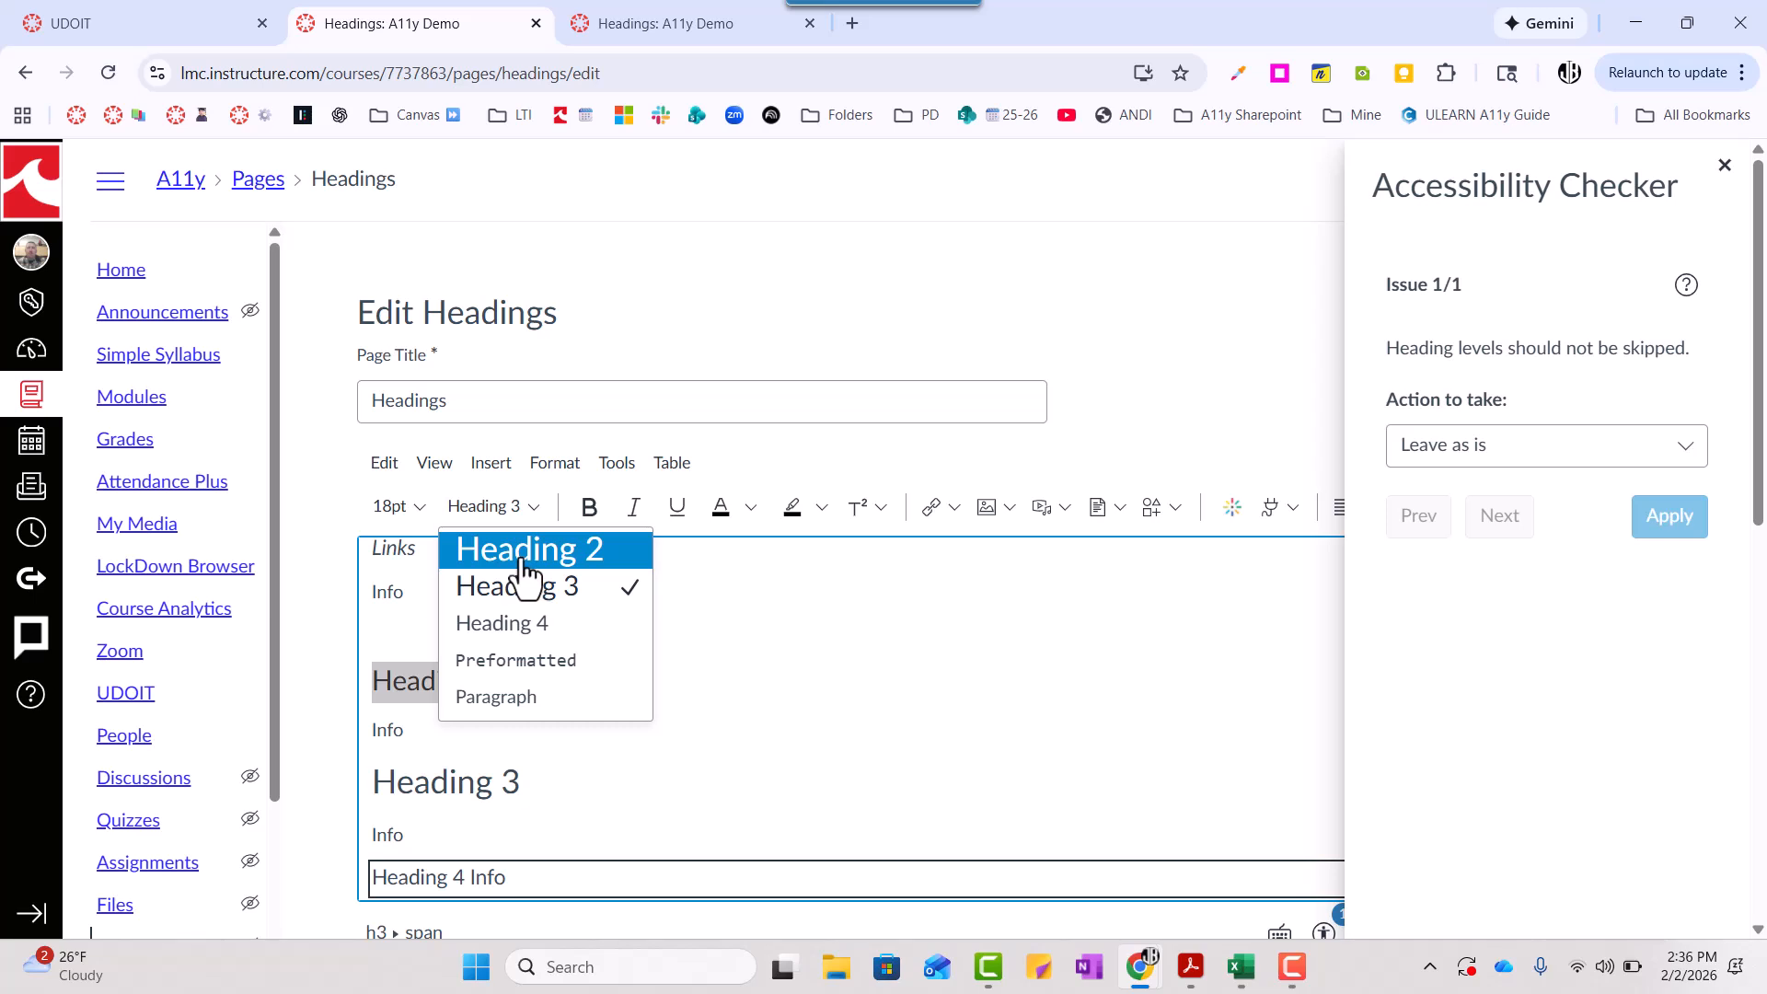
pyautogui.click(525, 557)
# - Apply the Heading 3 style to the "Heading 3" line
pyautogui.tripleClick(465, 793)
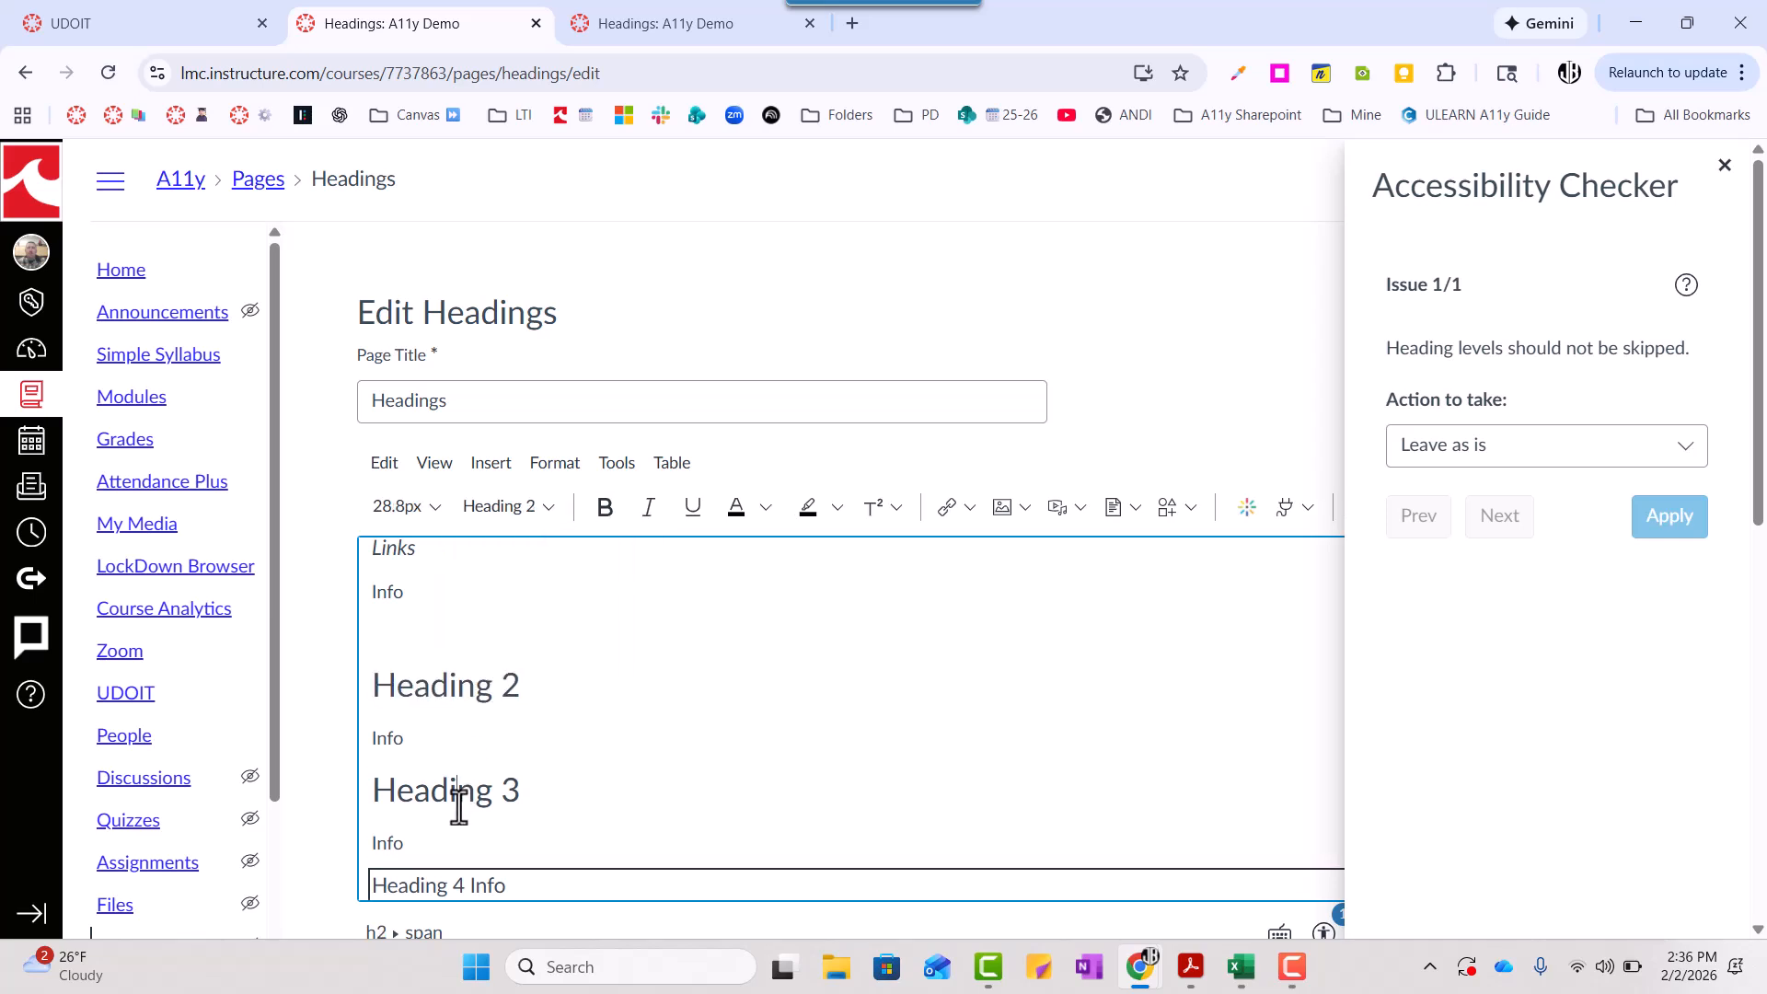
pyautogui.click(522, 508)
pyautogui.click(530, 584)
# - Check the "Heading 4 Info" line and close the accessibility checker
pyautogui.tripleClick(434, 882)
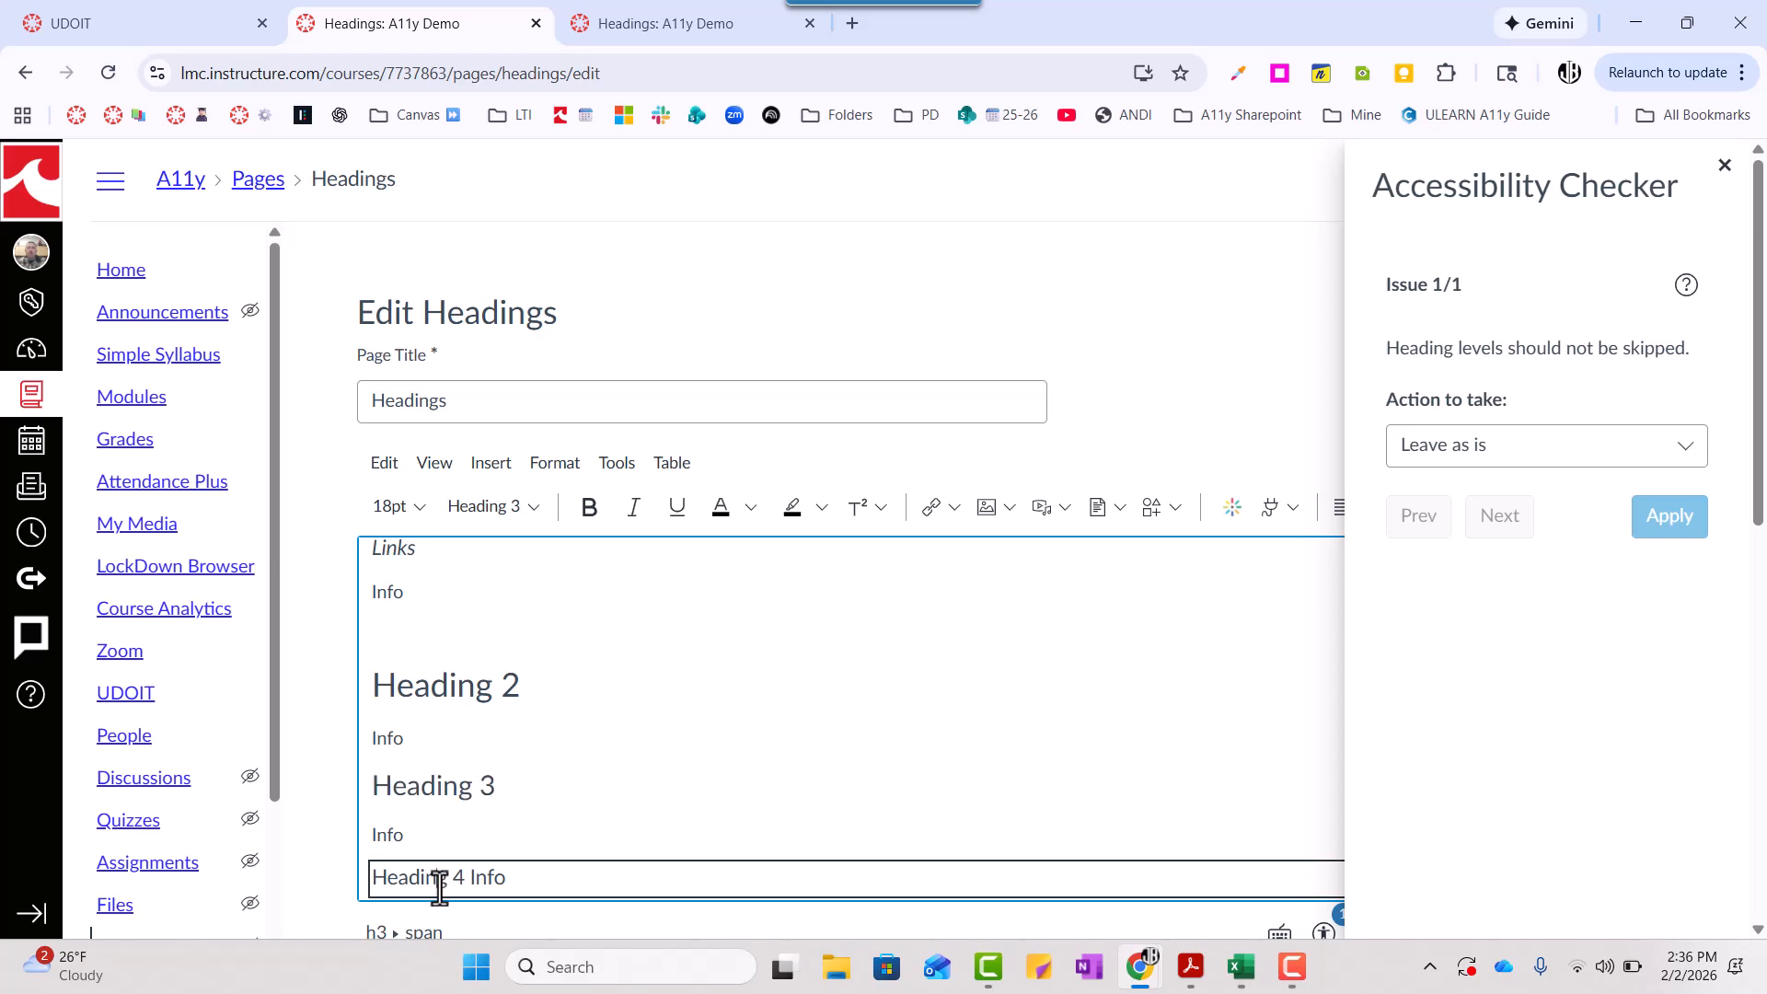
pyautogui.click(706, 725)
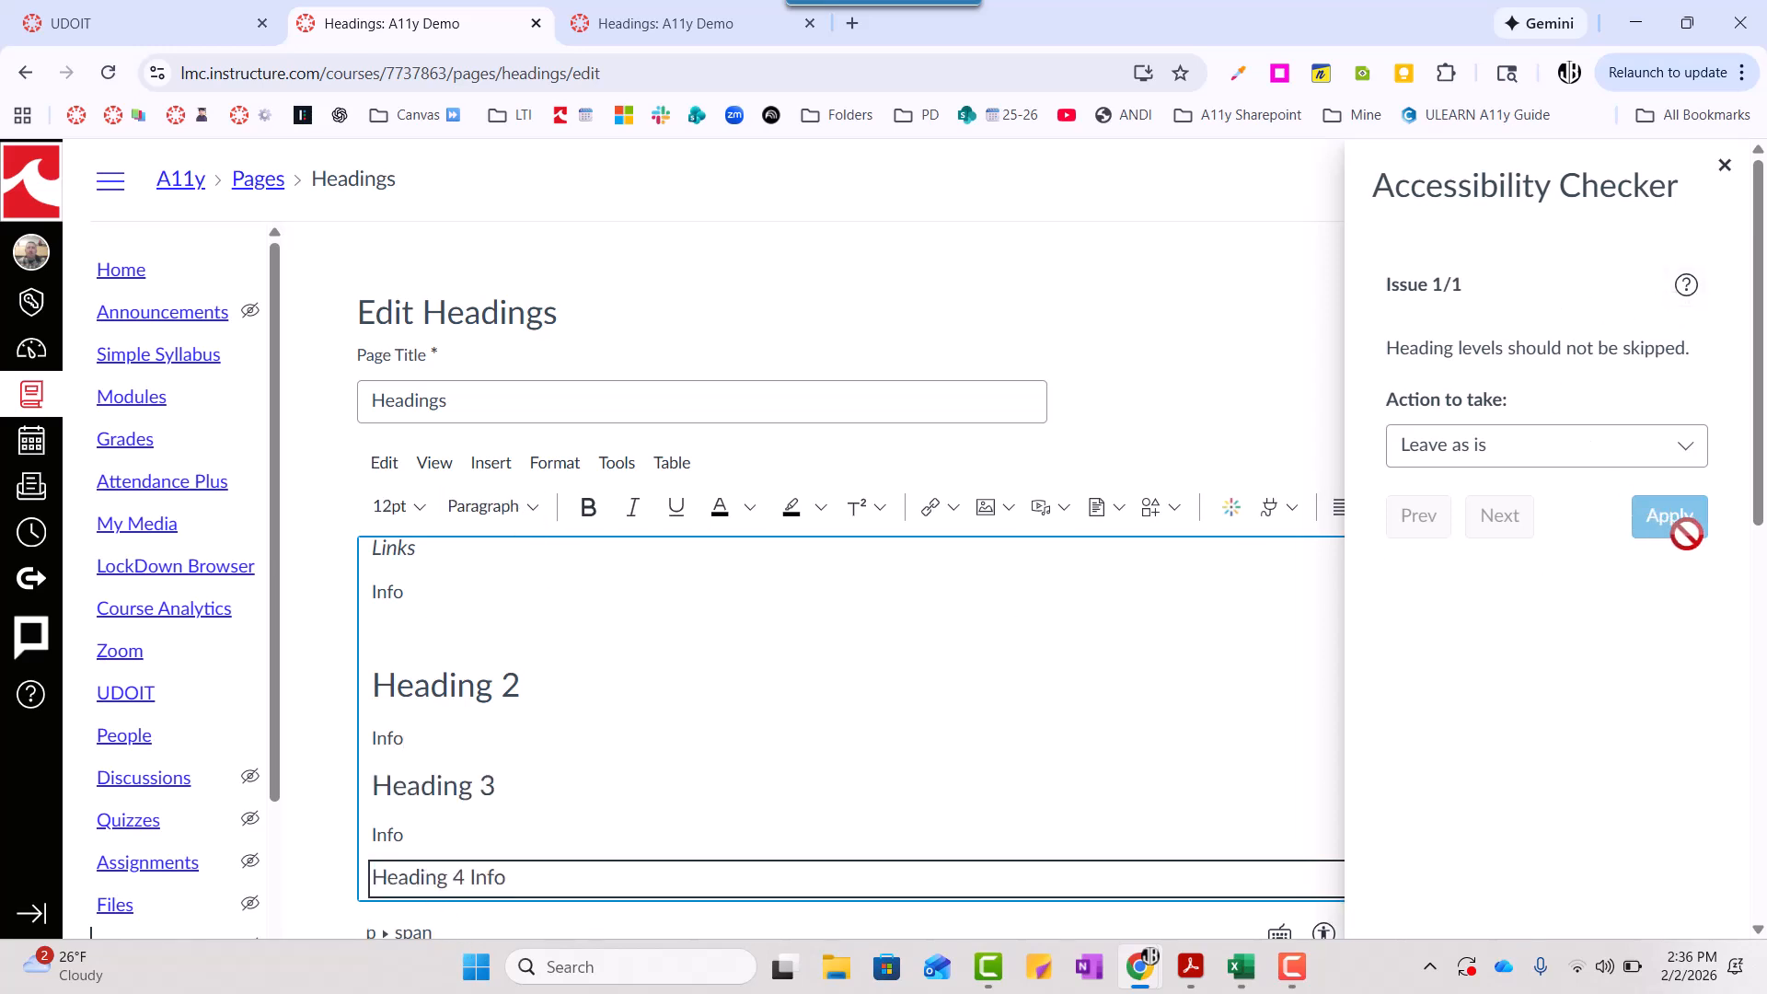
pyautogui.click(1725, 165)
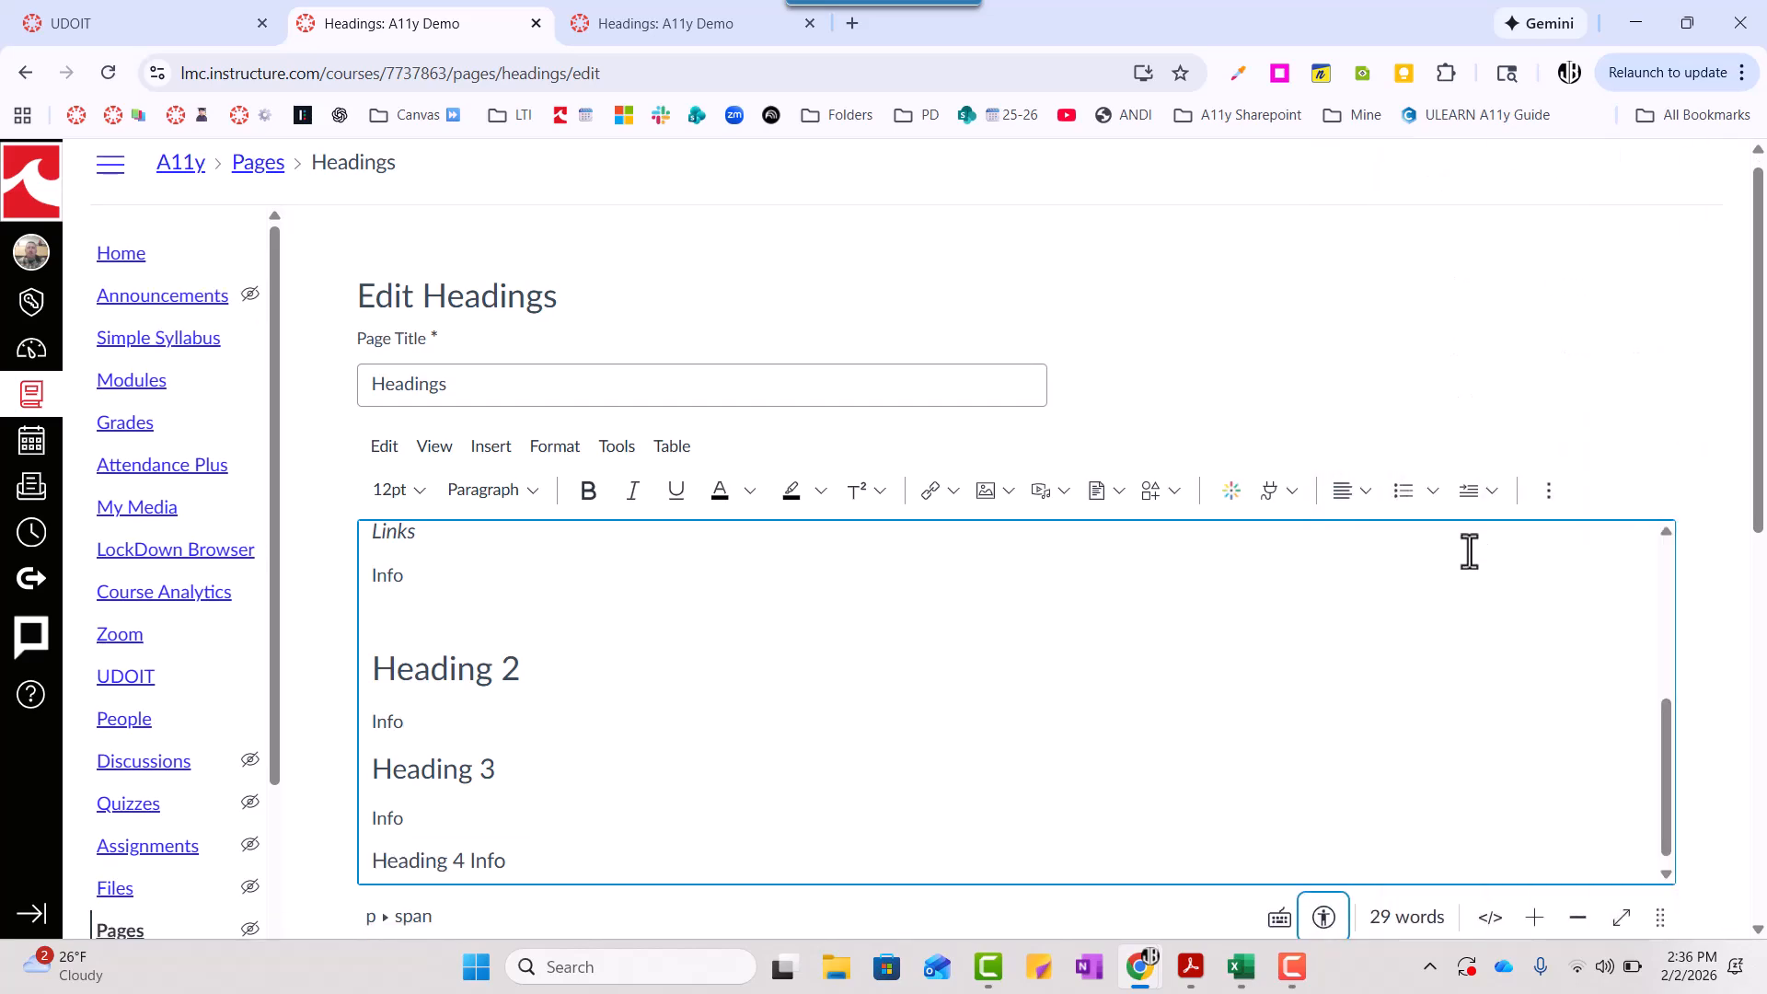
# - Save the edited Headings page
pyautogui.scroll(-3, 1467, 552)
pyautogui.scroll(-5, 1599, 734)
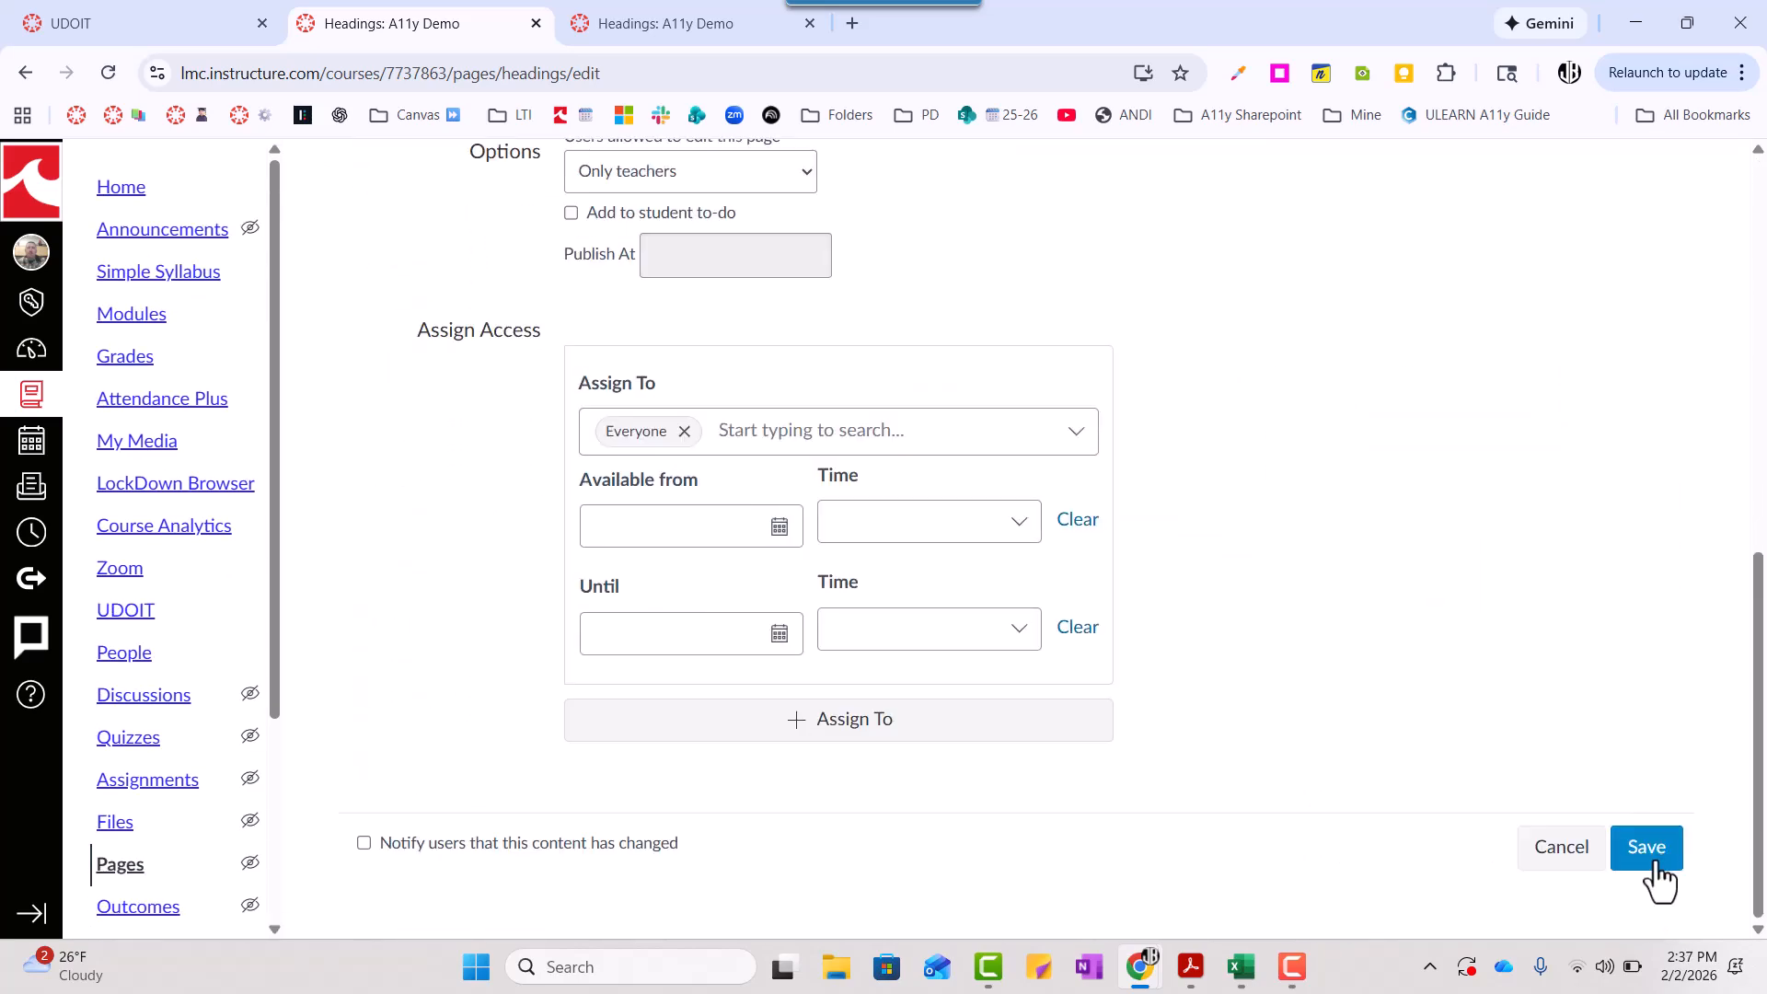